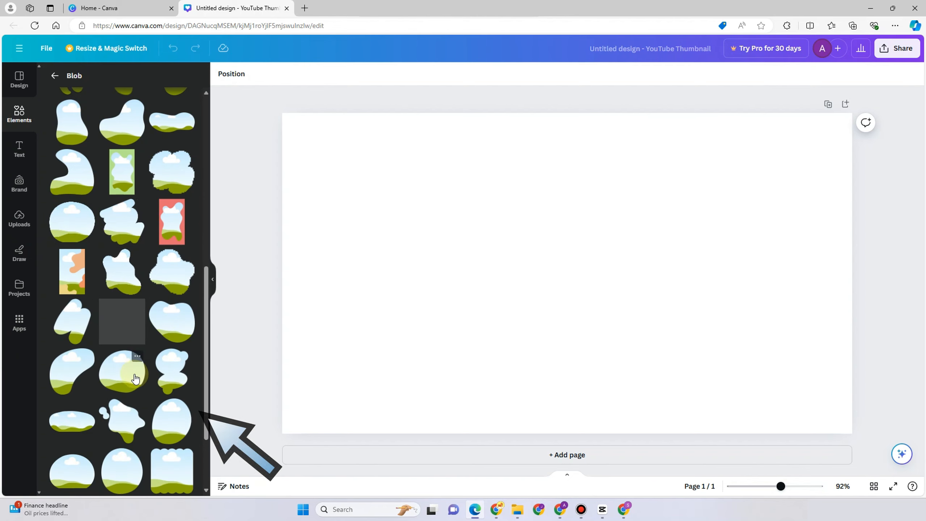
Add a rounded blob frame from the Blob frames, shrink it slightly, and place it in the page's left half
scroll(137, 361, down, 3)
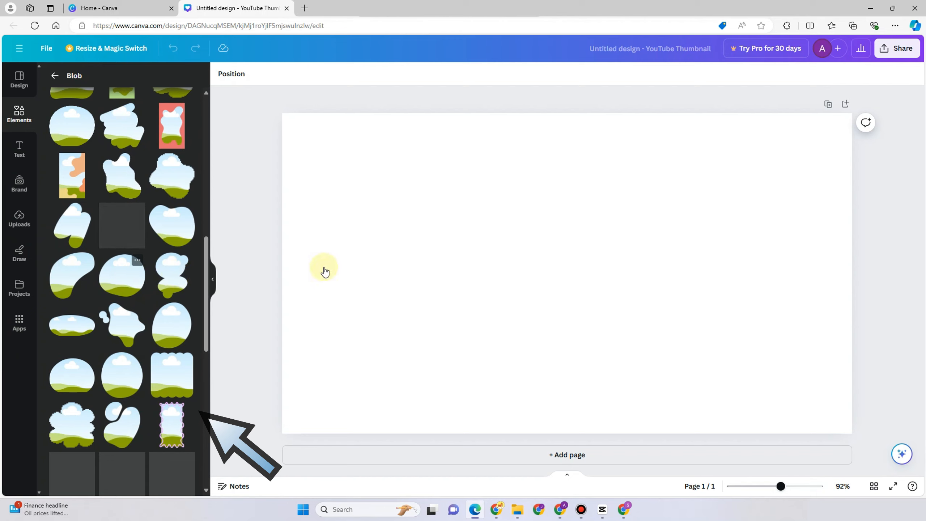
drag(348, 262, 131, 279)
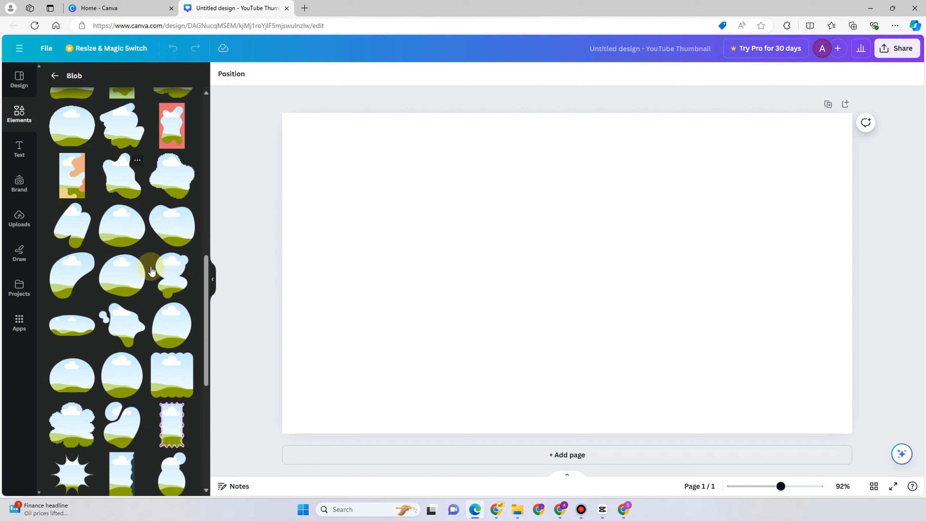
mouse_move(107, 239)
mouse_down()
mouse_move(444, 247)
mouse_move(112, 237)
mouse_up()
click(112, 237)
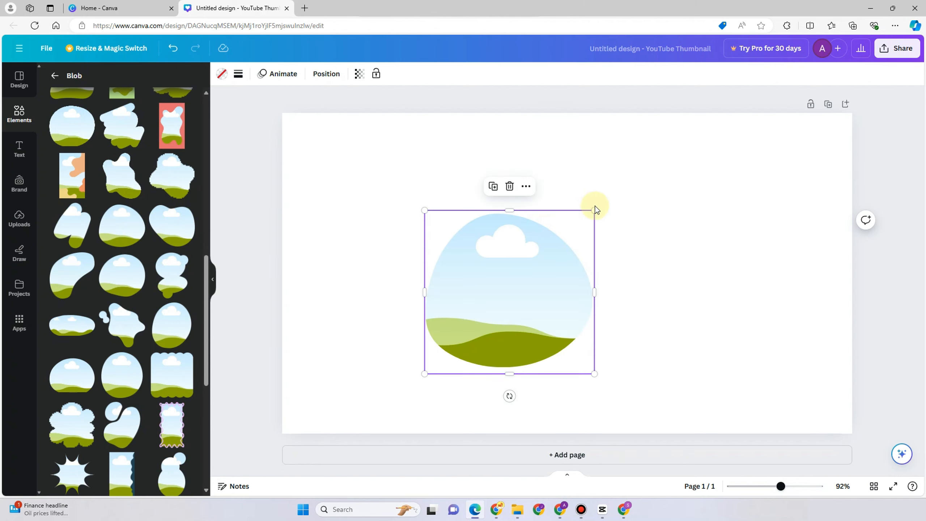
drag(589, 213, 566, 235)
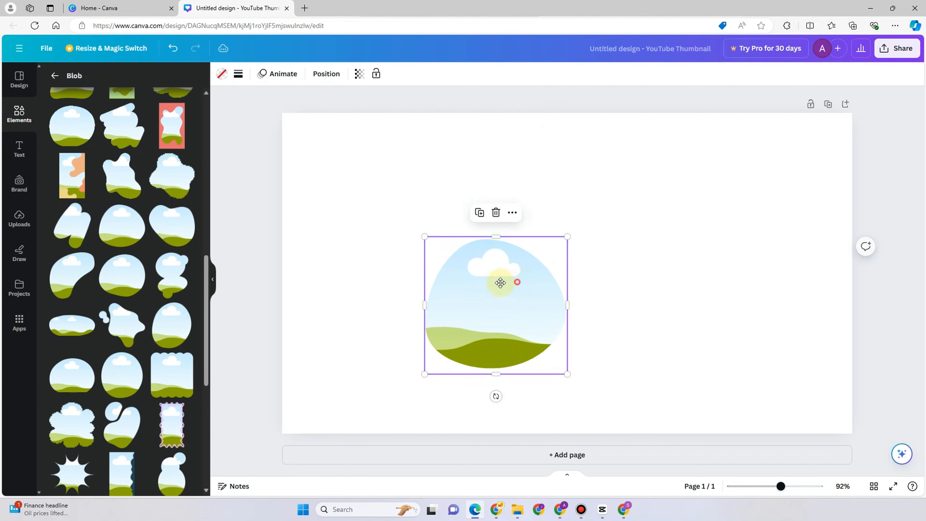
drag(501, 278, 424, 241)
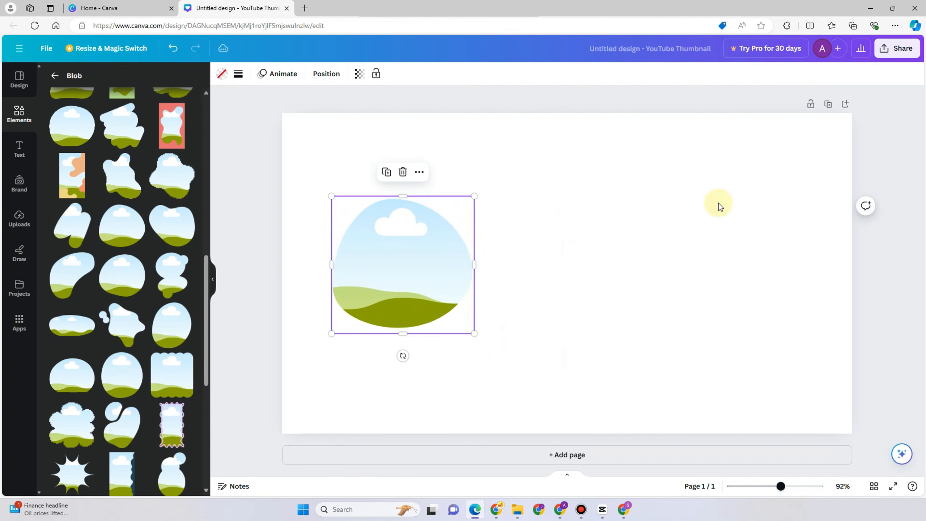
Add a second blob frame, make it smaller than the first, and overlap it on the first frame's lower-right edge
drag(86, 259, 503, 277)
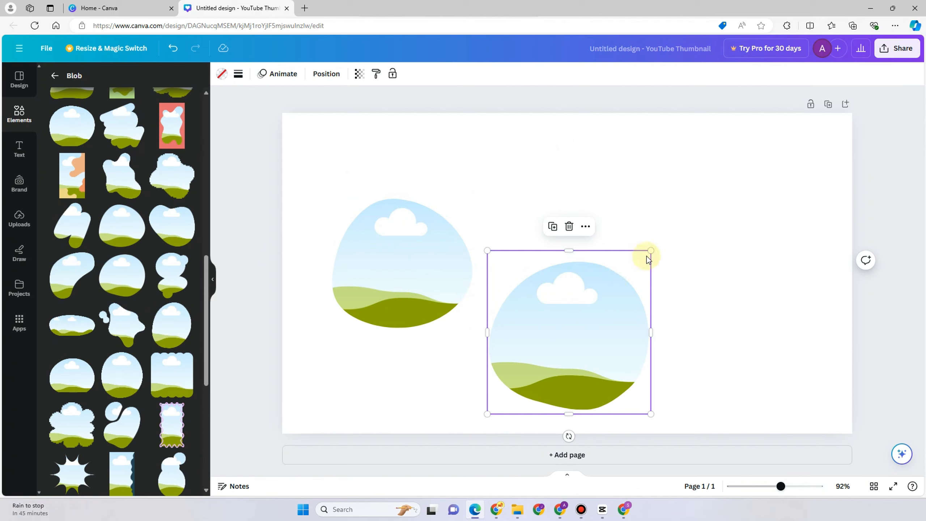
drag(648, 252, 567, 317)
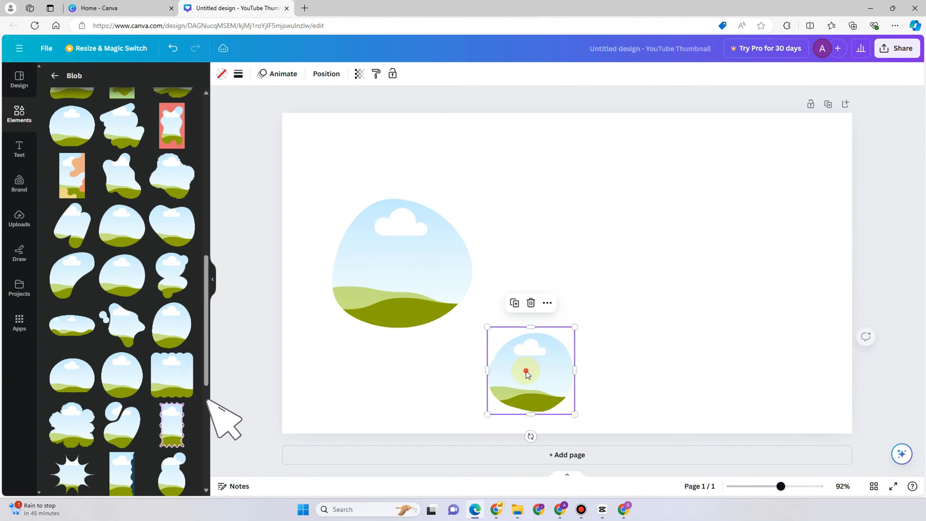
drag(525, 368, 466, 303)
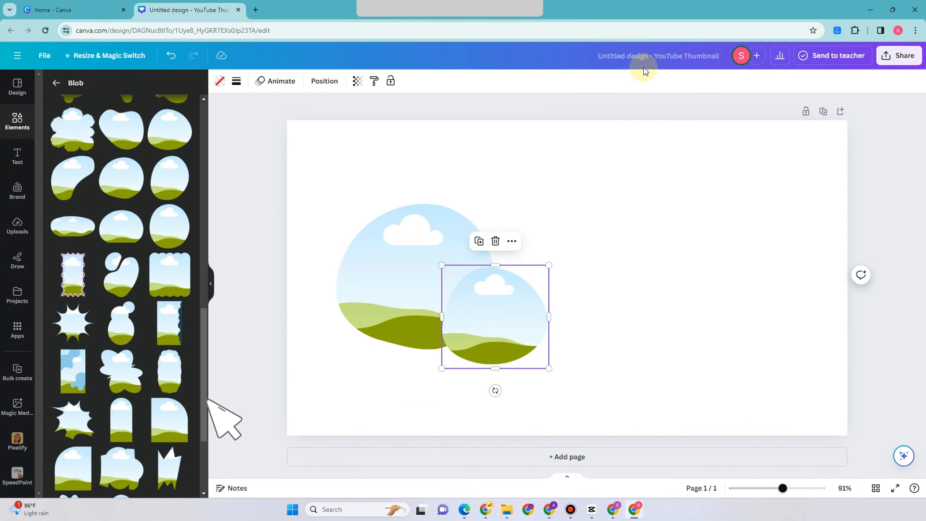
click(566, 221)
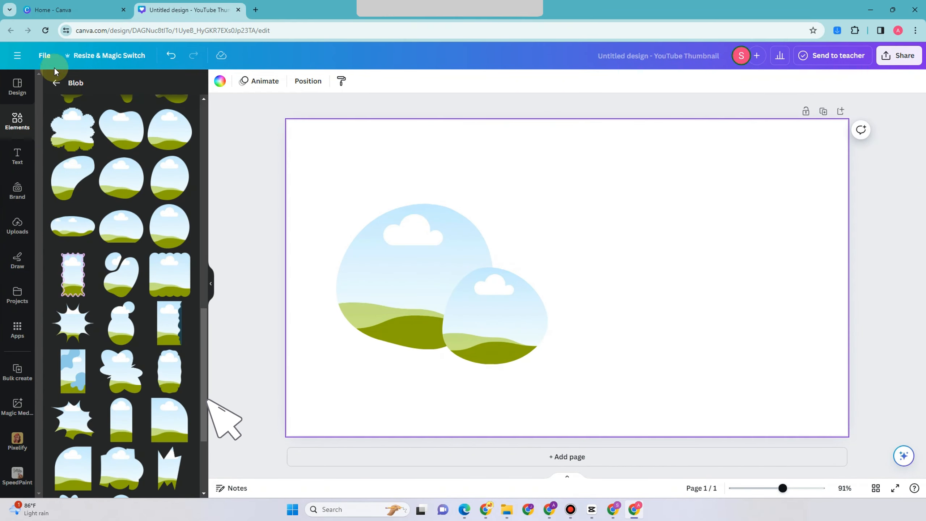
Search the elements for "kid painting" and limit the results to photos
click(18, 122)
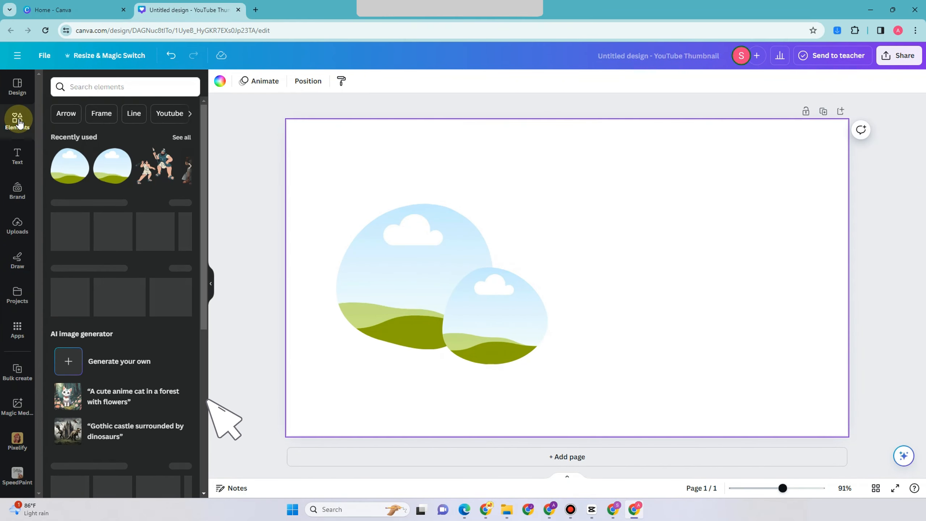
click(103, 86)
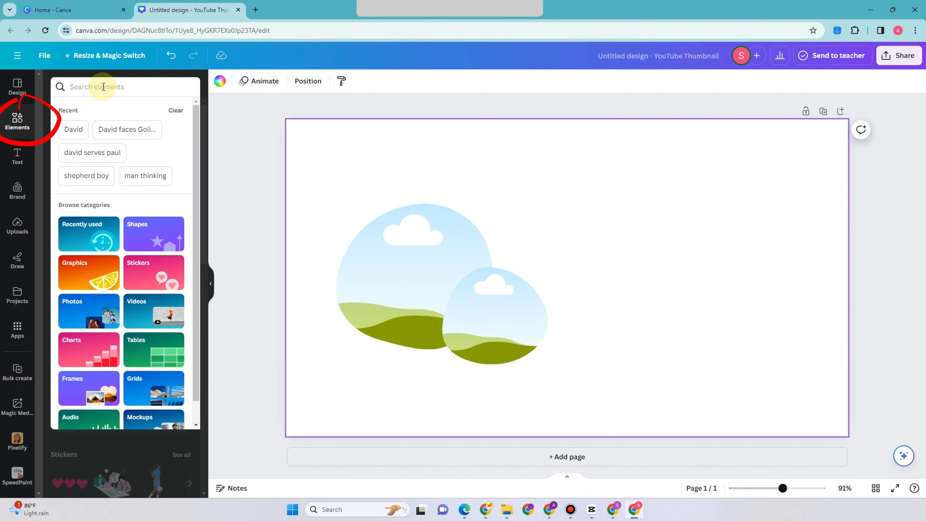
text(kid)
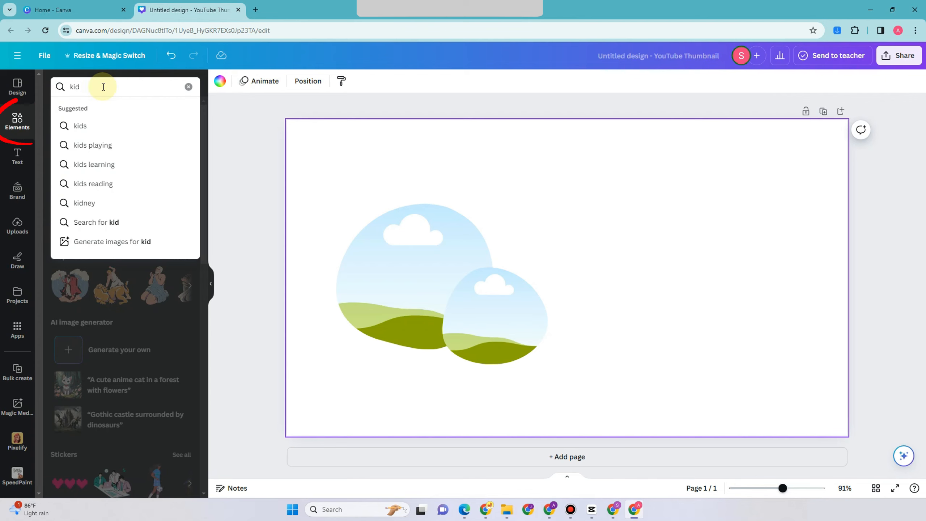
text( painting)
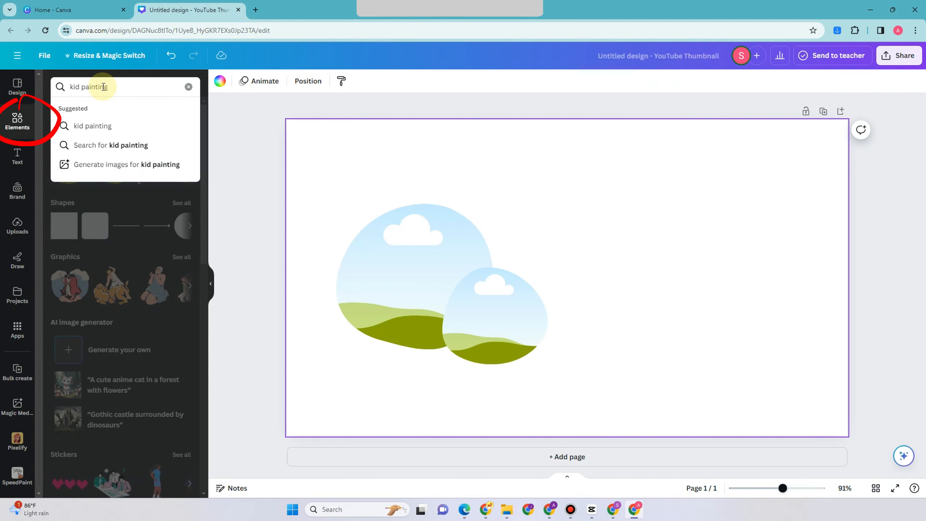
key(Return)
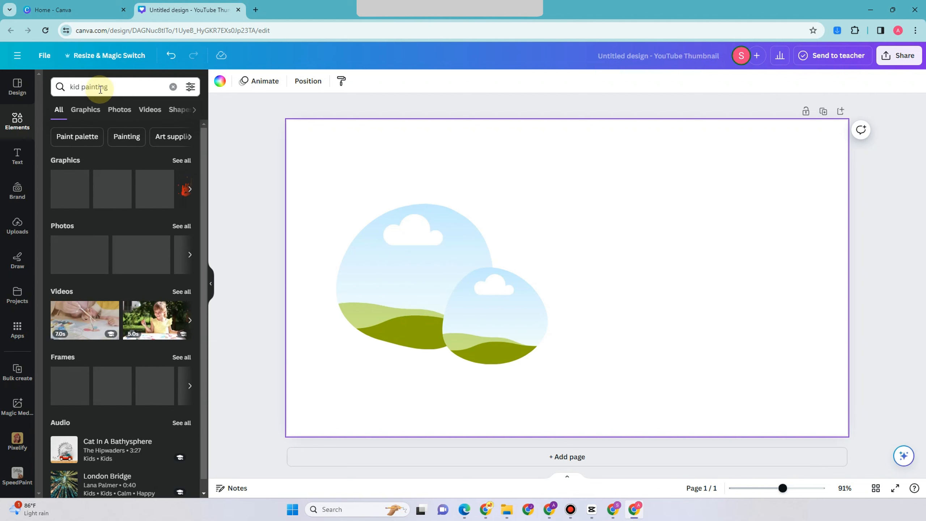
click(124, 112)
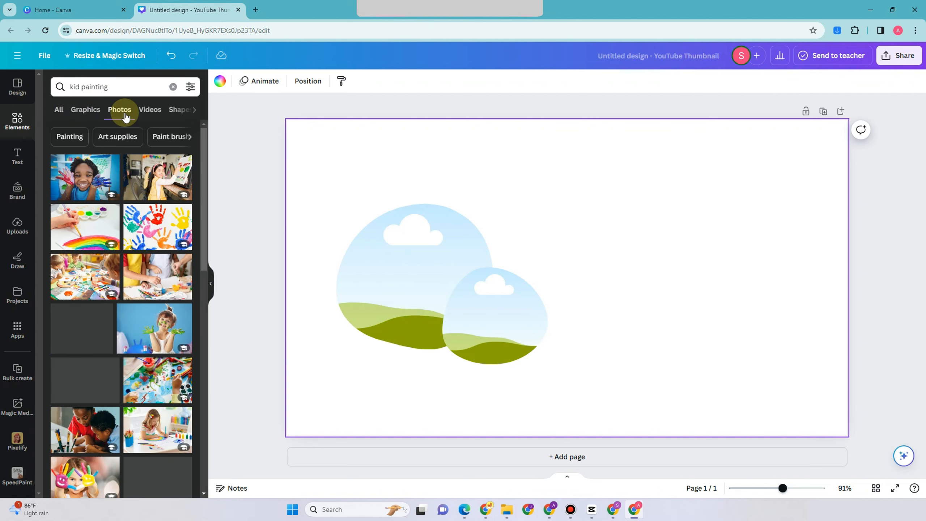
Add the photo of the smiling child with red and blue painted hands, shrink it, and place it right of the blob frames
scroll(172, 246, down, 2)
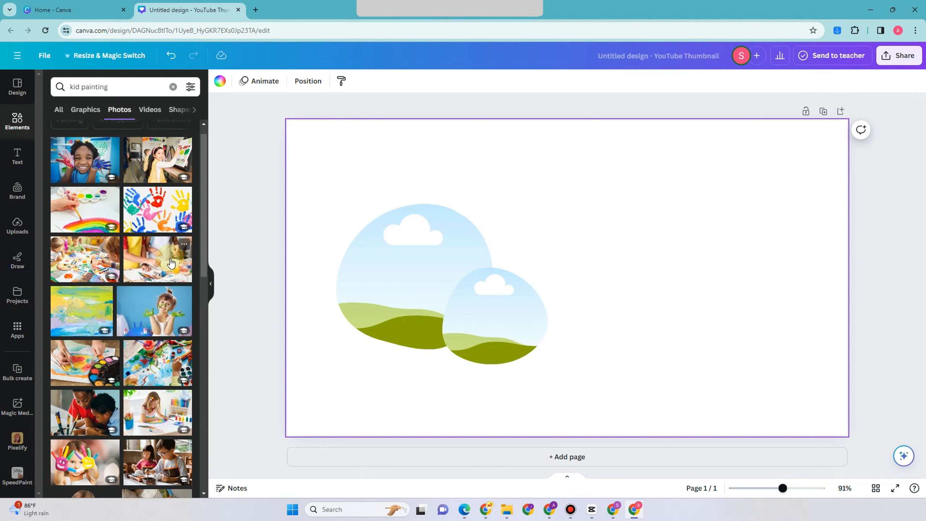
scroll(171, 261, down, 10)
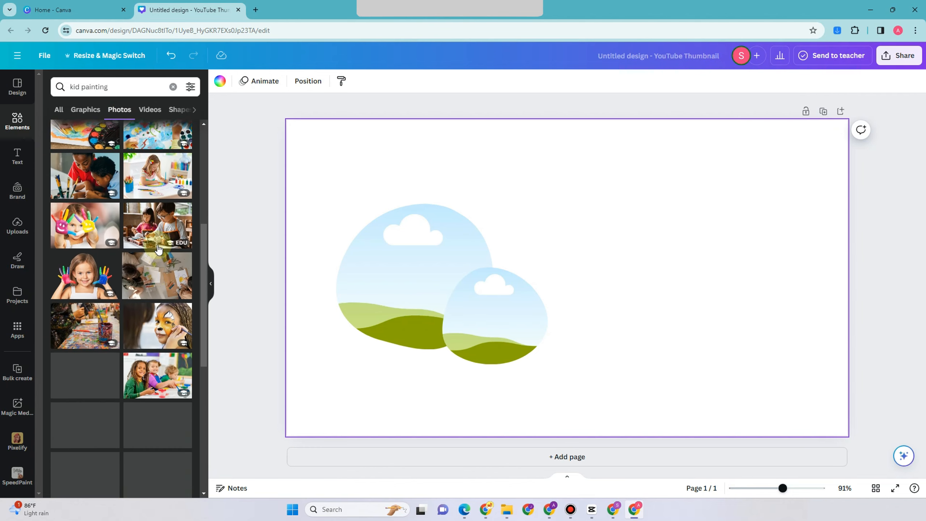
scroll(158, 249, down, 13)
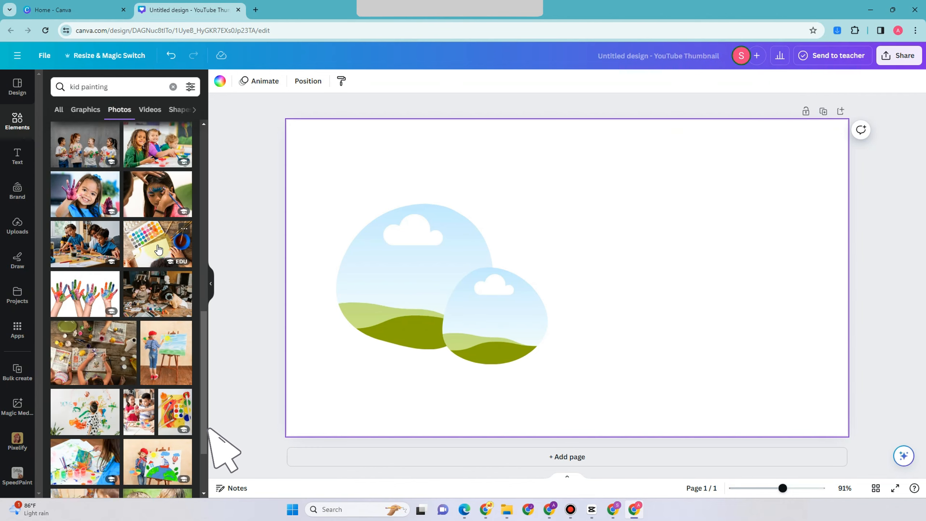
scroll(154, 317, down, 10)
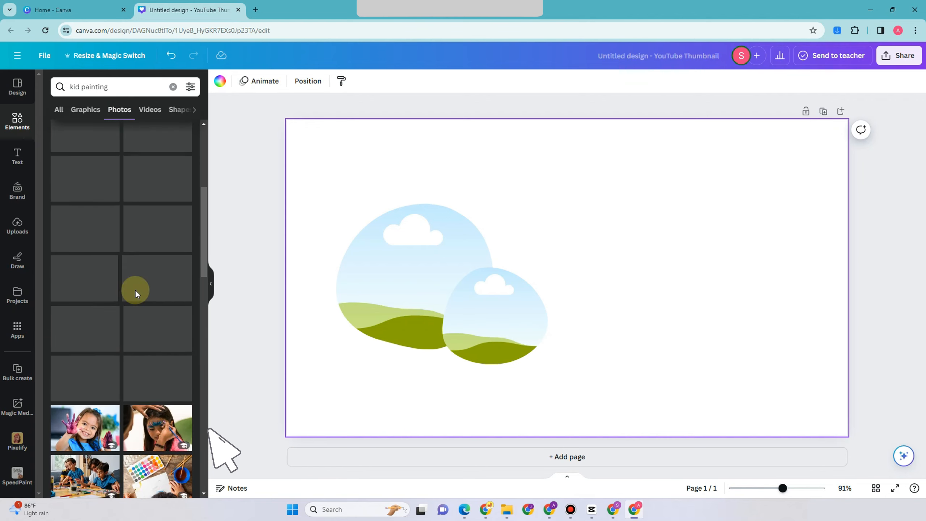
scroll(136, 283, up, 2)
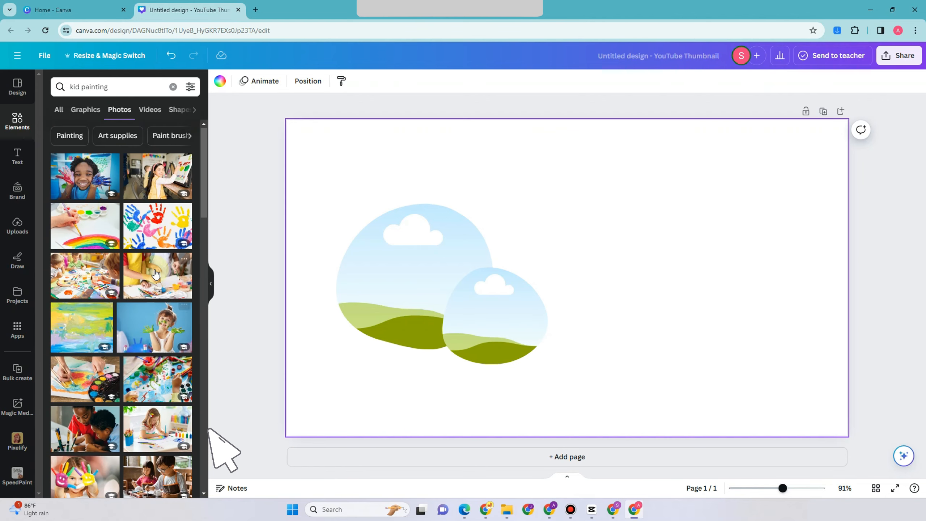
mouse_move(85, 184)
mouse_down()
mouse_move(304, 208)
mouse_move(511, 213)
mouse_move(594, 188)
mouse_up()
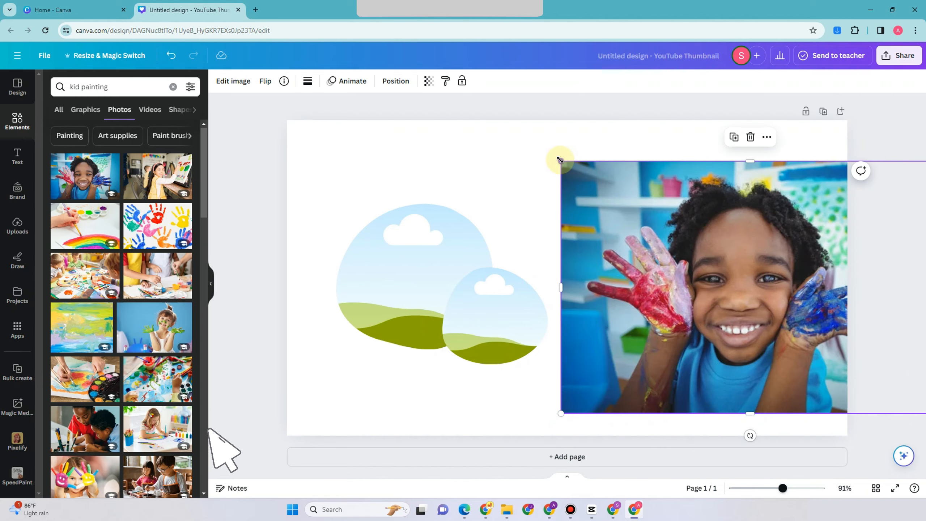
drag(559, 160, 687, 245)
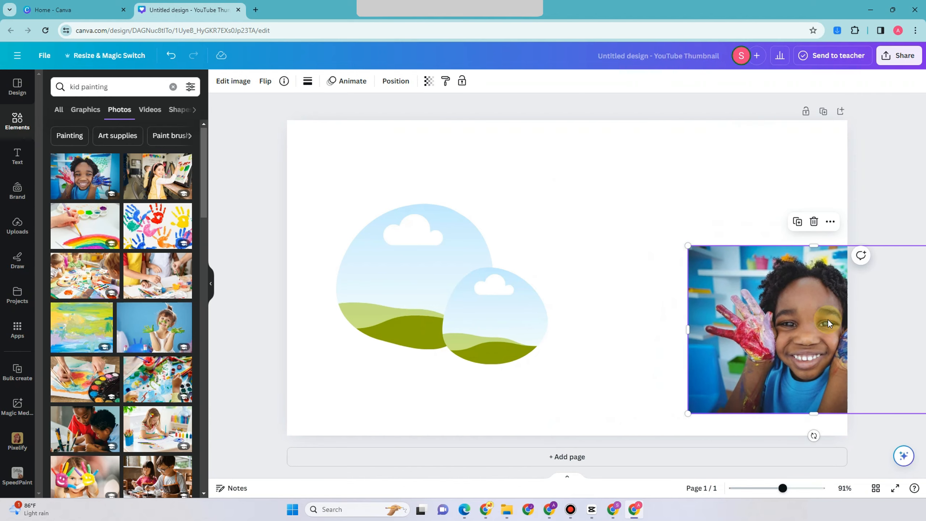
drag(828, 318, 659, 288)
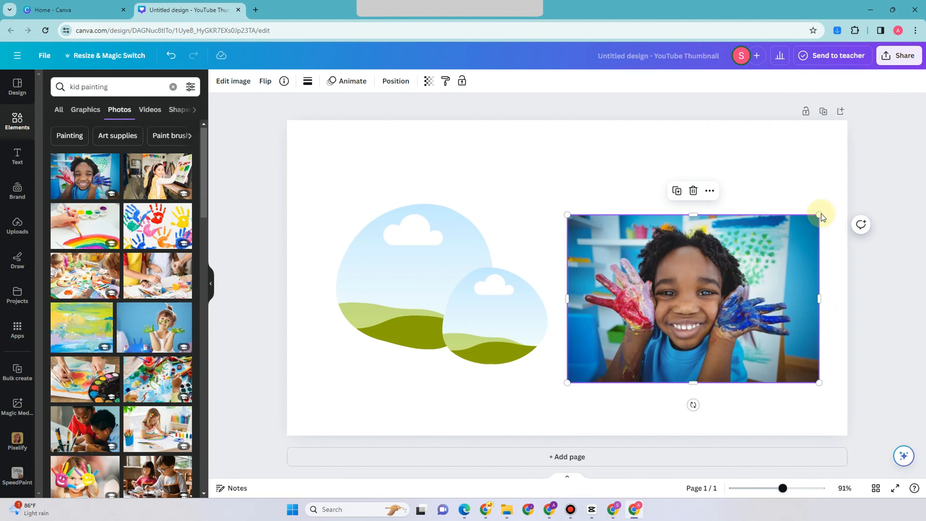
Shrink the child photo a little more, nudge it up, and extend its lower edge slightly
drag(819, 214, 787, 235)
drag(731, 287, 729, 269)
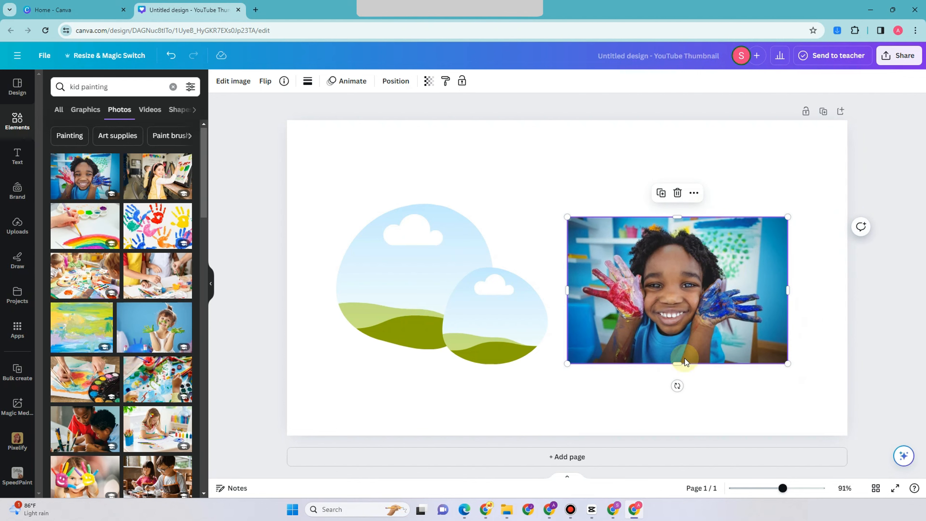
drag(678, 366, 677, 376)
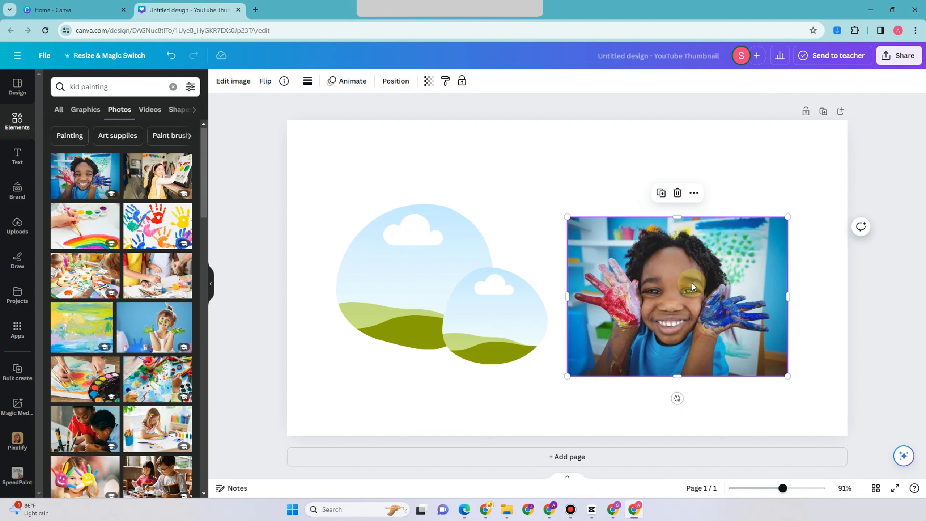
click(864, 277)
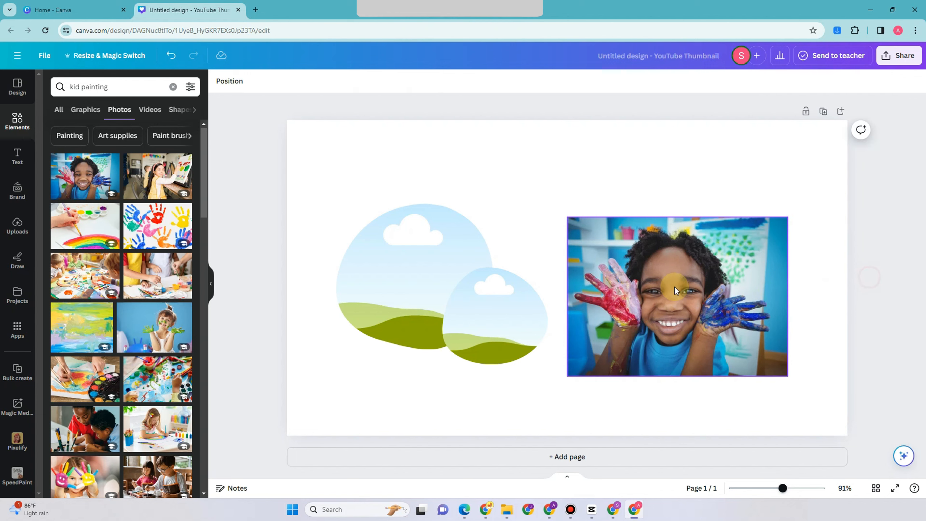
Remove the background from the child photo with BG Remover
click(674, 286)
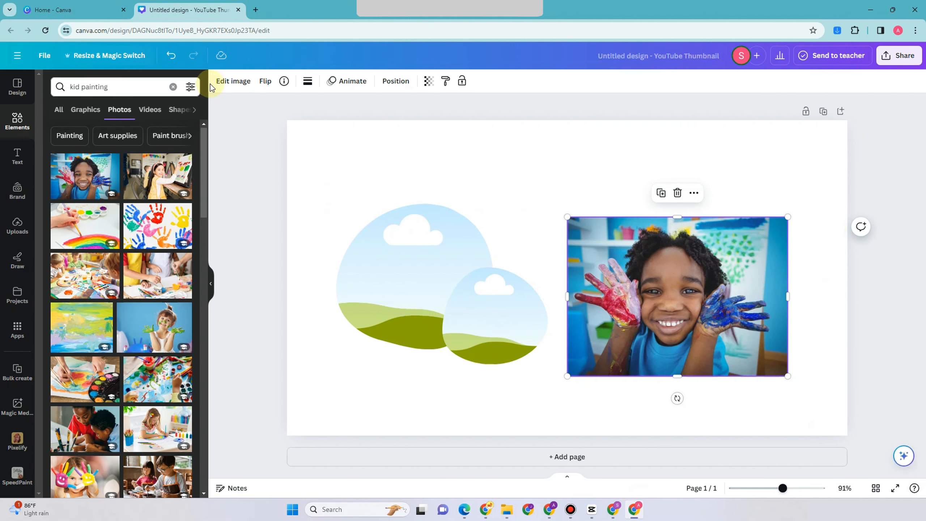
click(229, 83)
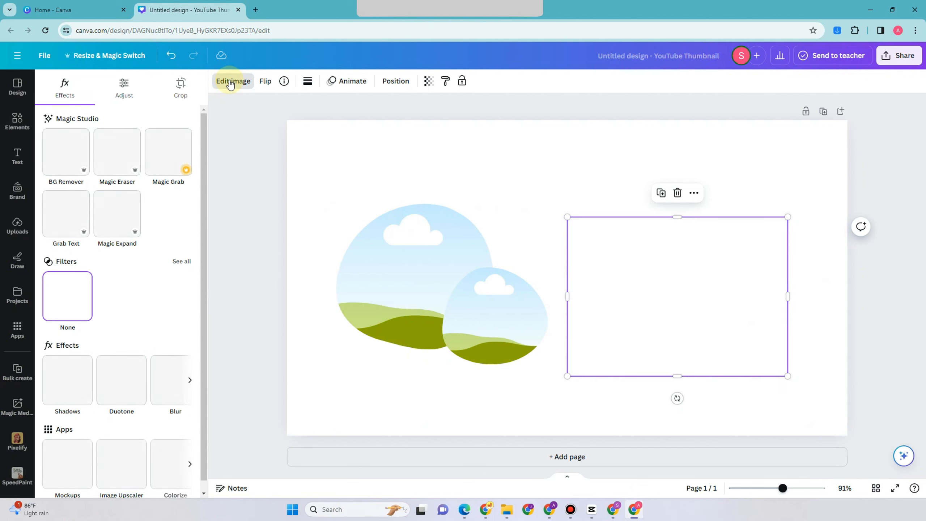
click(52, 151)
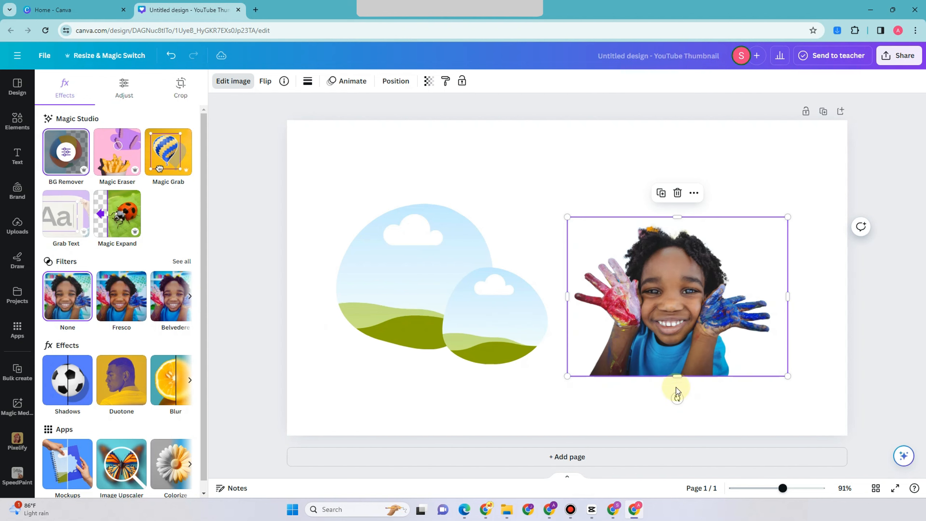
Extend the cutout child photo downward, enlarge it to about 536 × 437, and rest it on the page's bottom edge
drag(677, 377, 682, 395)
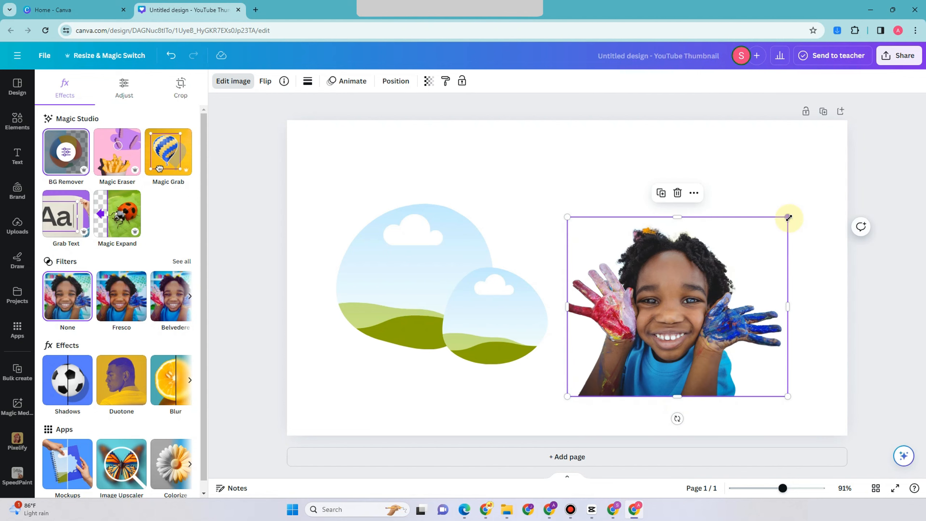
drag(805, 204, 801, 205)
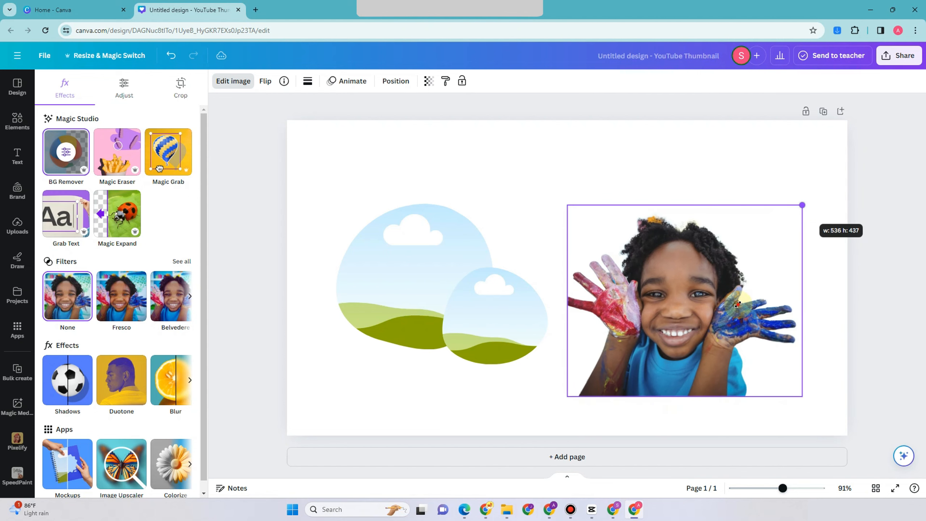
drag(737, 293, 737, 331)
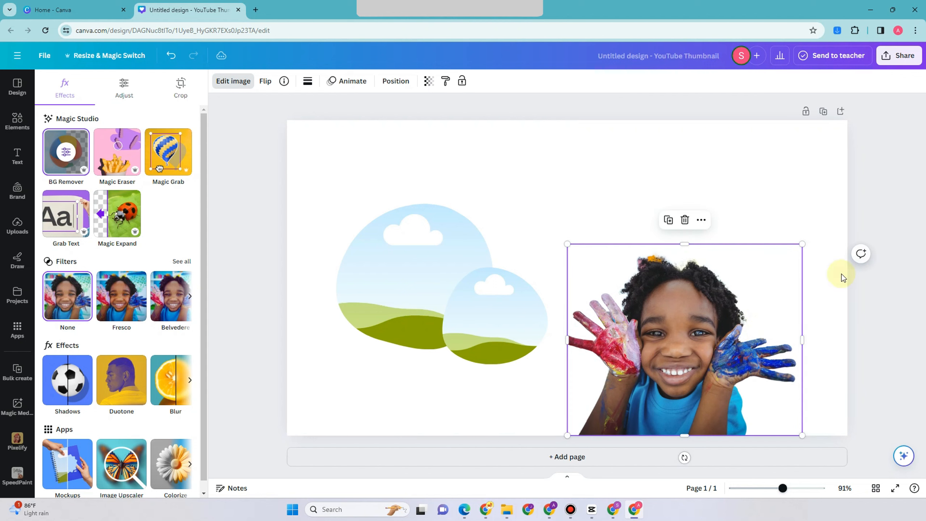
click(886, 279)
click(846, 359)
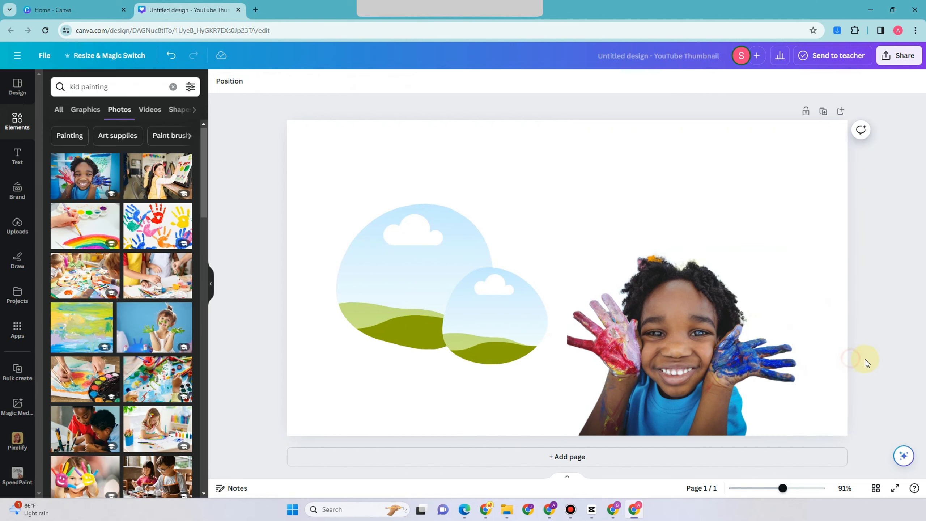
Enlarge the child cutout further toward the page's upper right, keeping it on the bottom edge
click(769, 293)
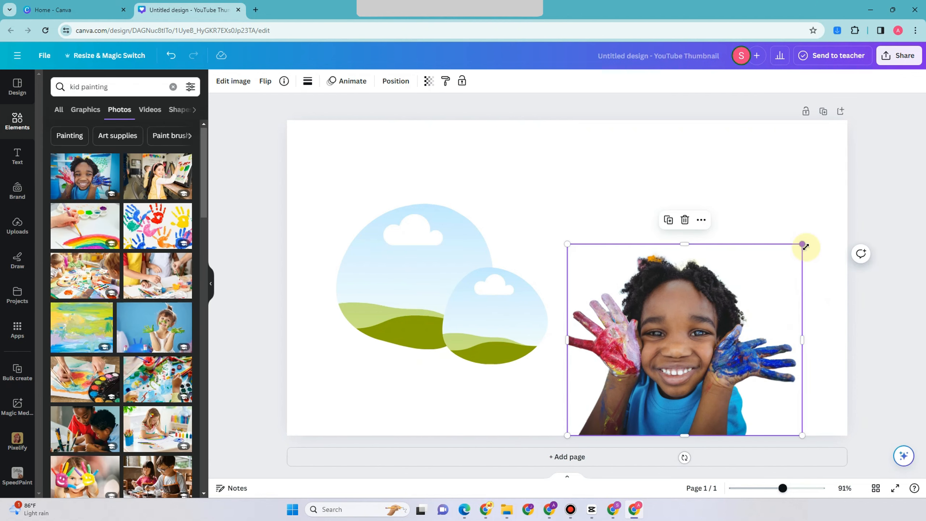
drag(802, 244, 822, 214)
click(908, 296)
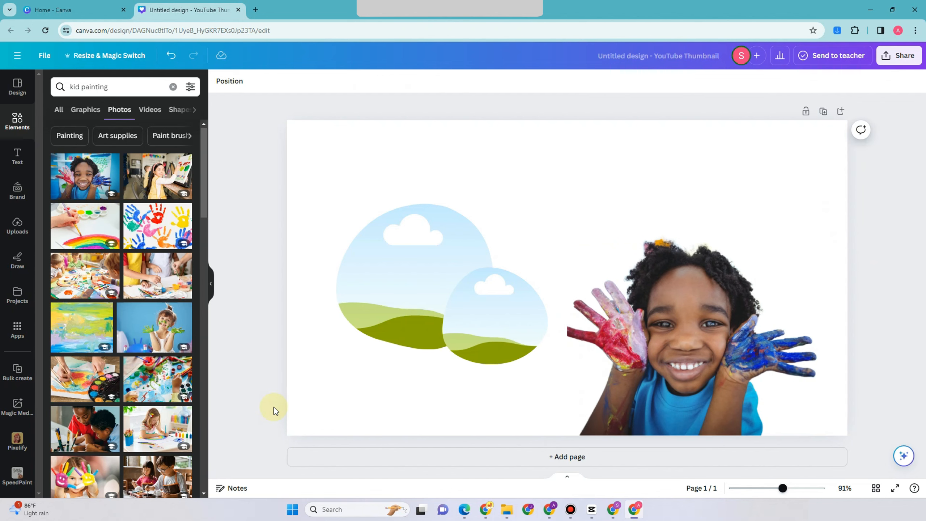
Search the stock photos for "kid painting and drawing"
click(495, 316)
click(258, 189)
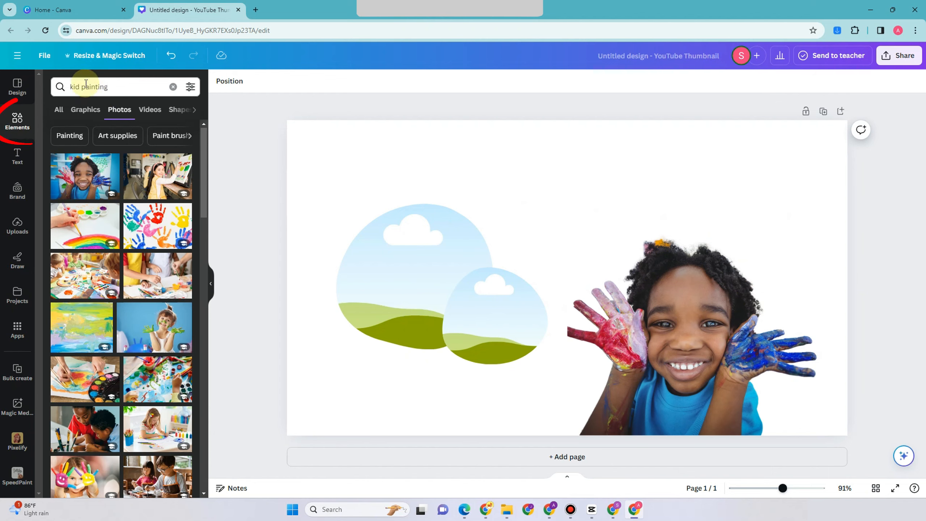
click(117, 86)
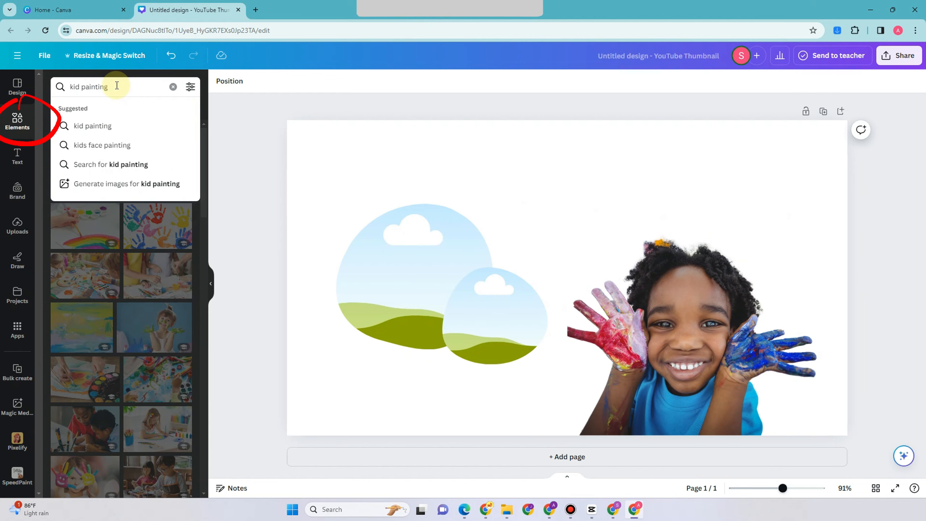
text(and drawing)
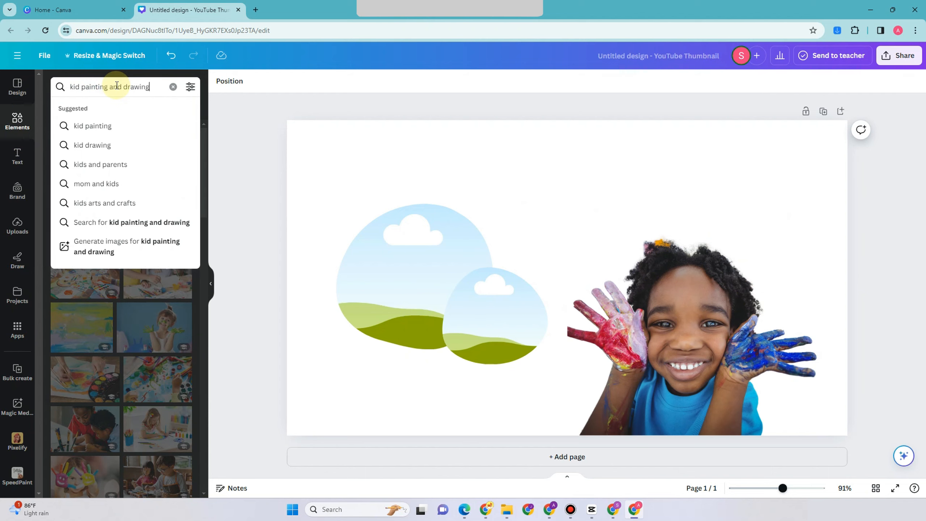
key(Return)
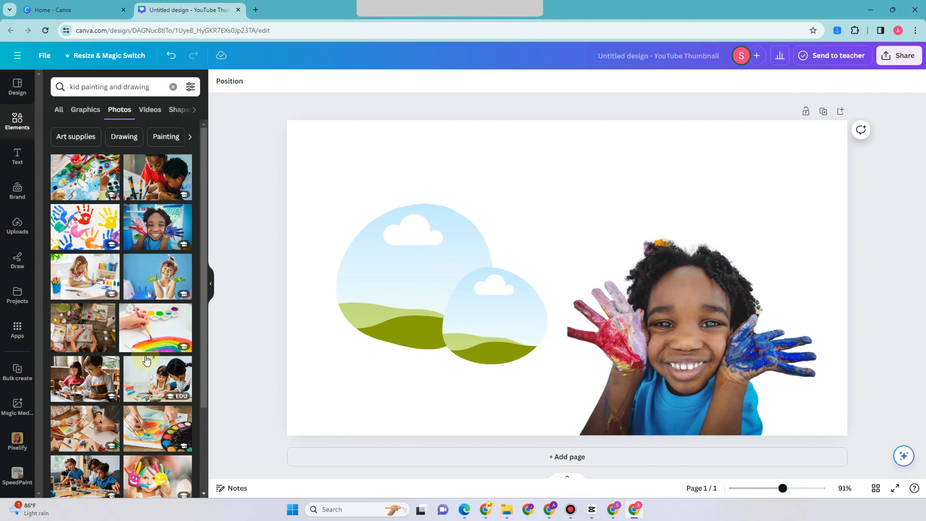
Fill the larger blob frame with the photo of hands drawing at a wooden table with crayons and a star cutout
scroll(145, 355, down, 2)
scroll(145, 360, down, 6)
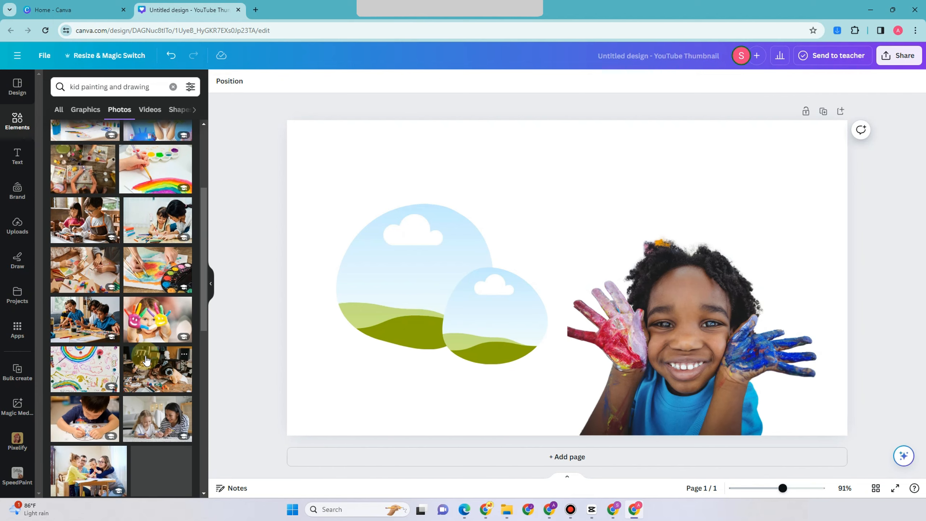
scroll(146, 361, down, 3)
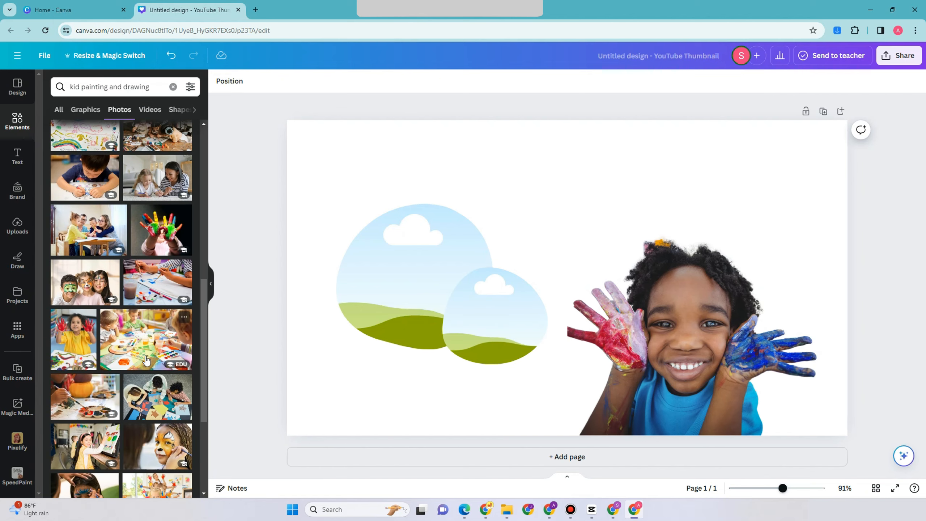
scroll(146, 361, up, 5)
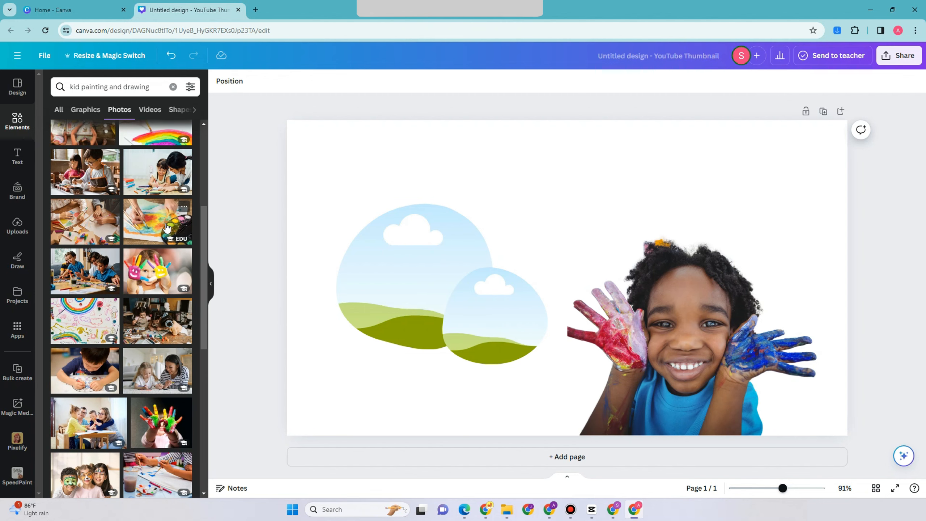
drag(167, 228, 388, 278)
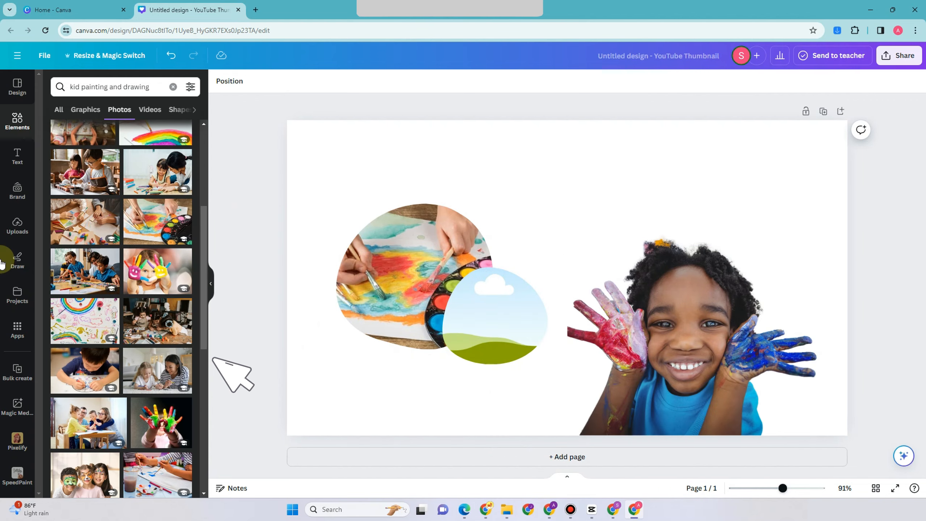
mouse_move(88, 218)
mouse_down()
mouse_move(457, 250)
mouse_move(416, 261)
mouse_up()
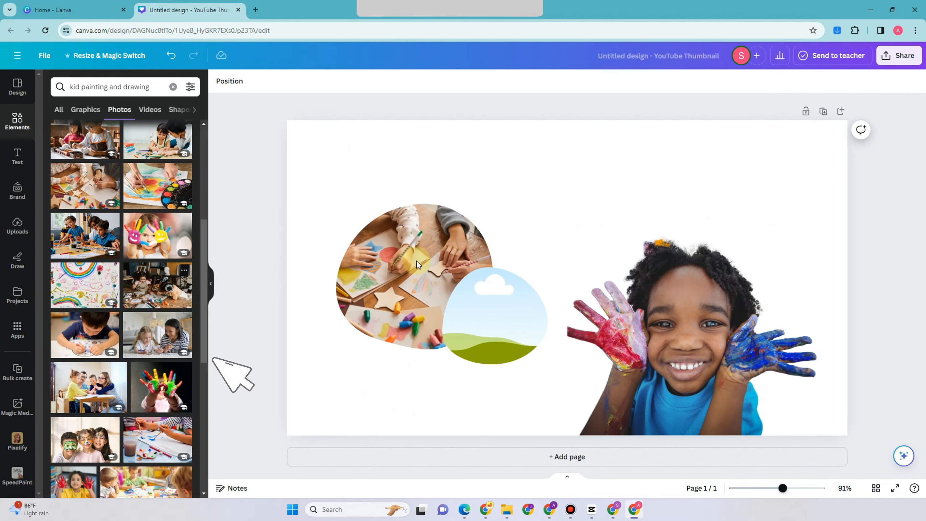
Fill the smaller blob frame with the photo of a girl holding up her painted hands
scroll(168, 394, down, 8)
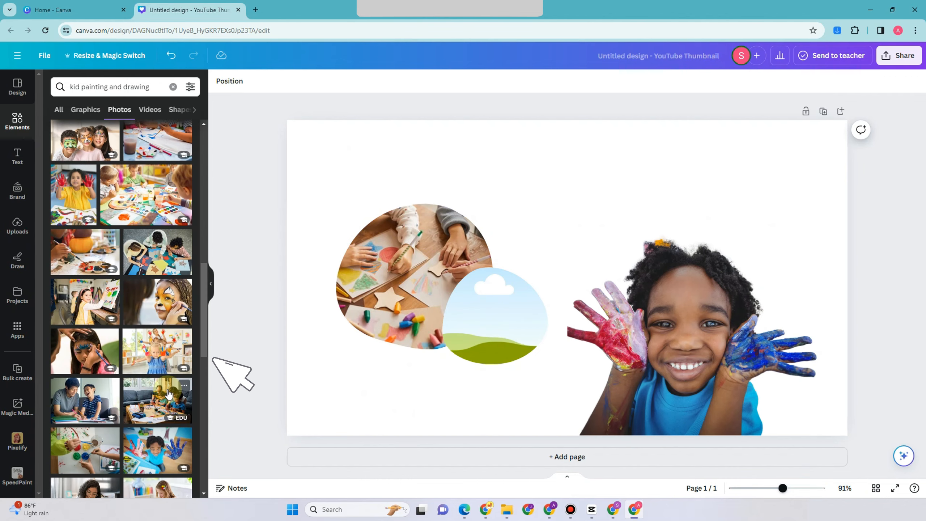
scroll(157, 321, down, 4)
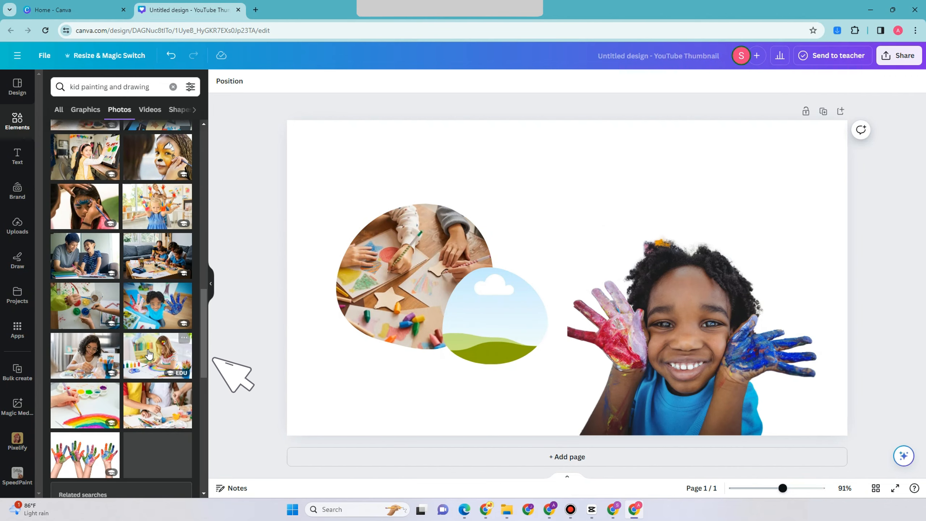
scroll(111, 353, up, 3)
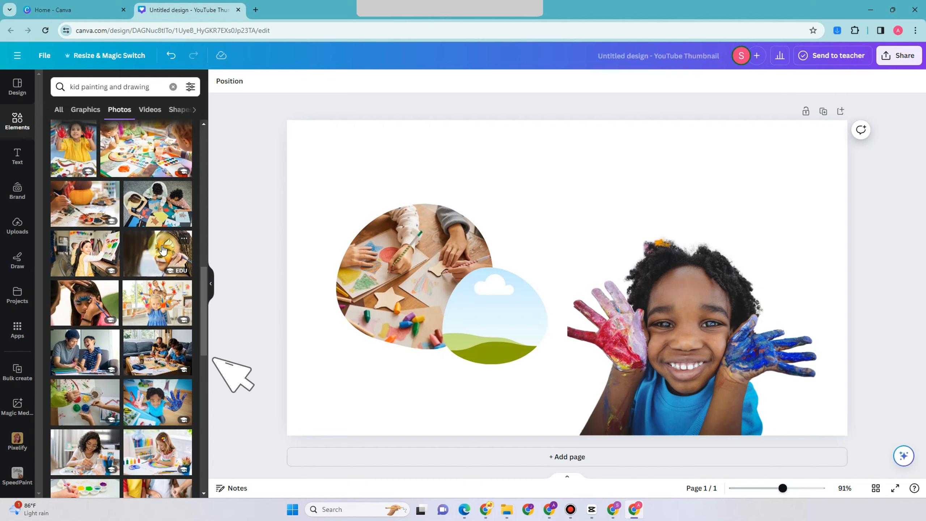
mouse_move(158, 255)
mouse_down()
mouse_move(427, 304)
mouse_move(489, 329)
mouse_move(164, 308)
mouse_up()
scroll(121, 310, down, 4)
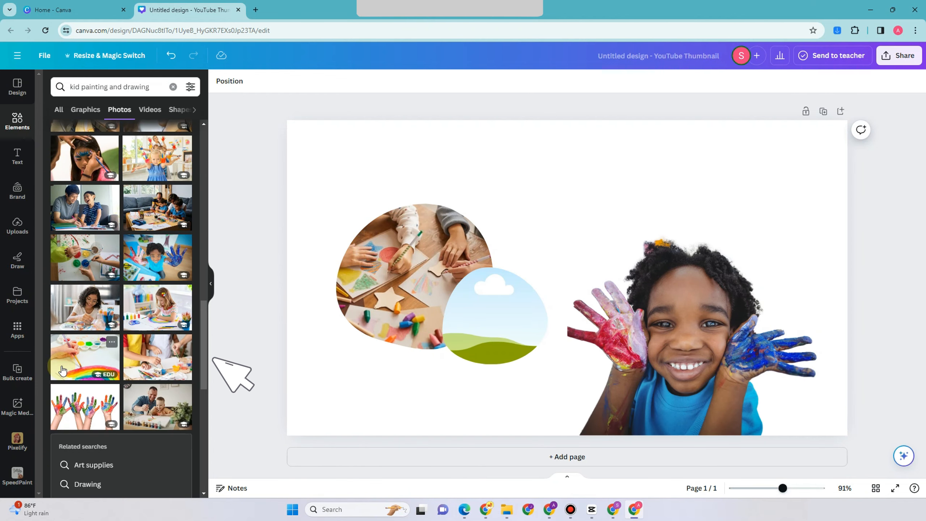
scroll(88, 305, up, 9)
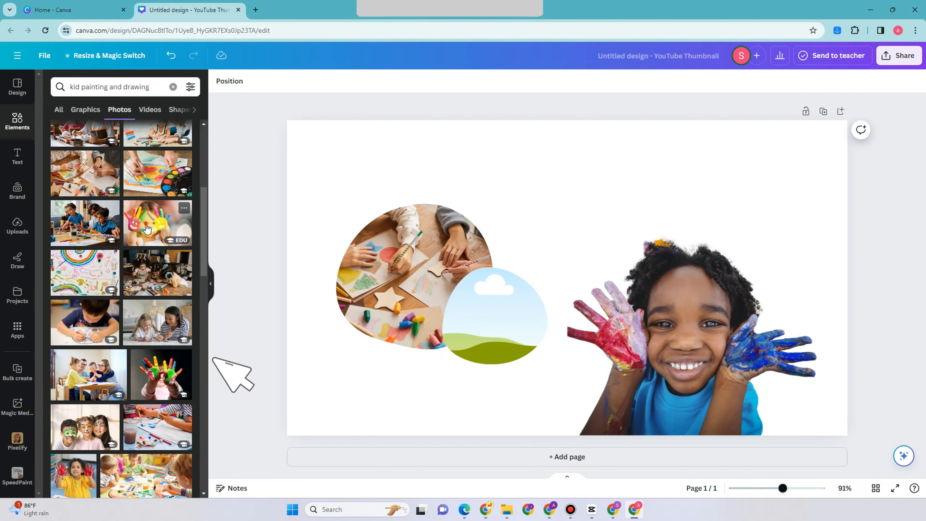
drag(147, 229, 482, 318)
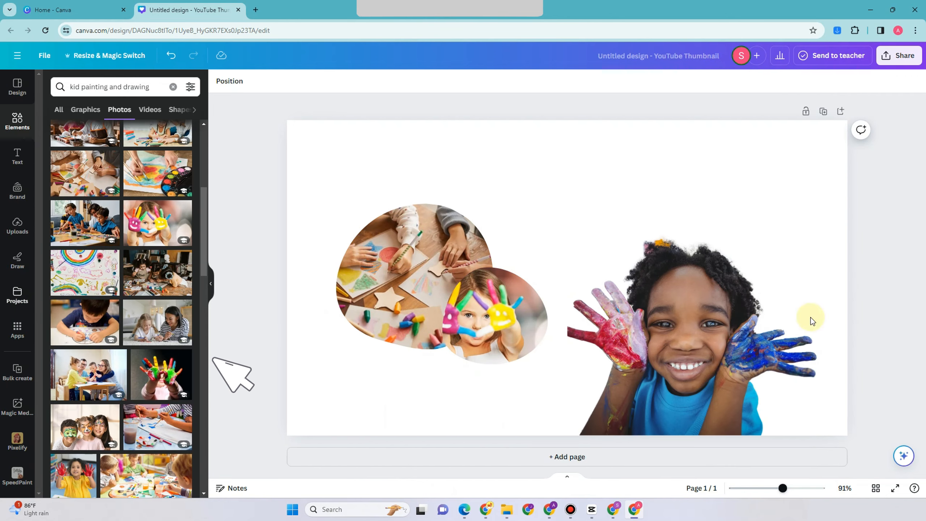
Fill the smaller blob frame with the overhead photo of colorful splattered paint and a red paint pot
scroll(180, 305, up, 4)
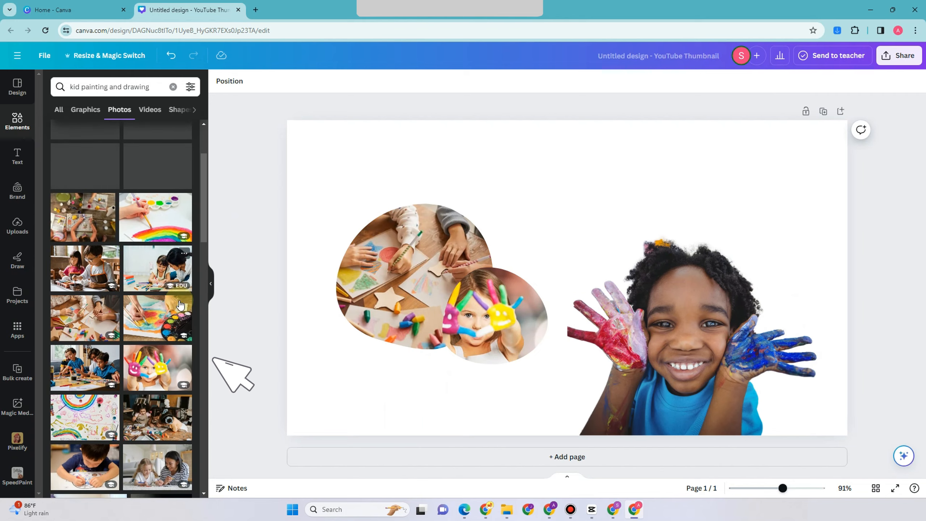
drag(172, 322, 122, 288)
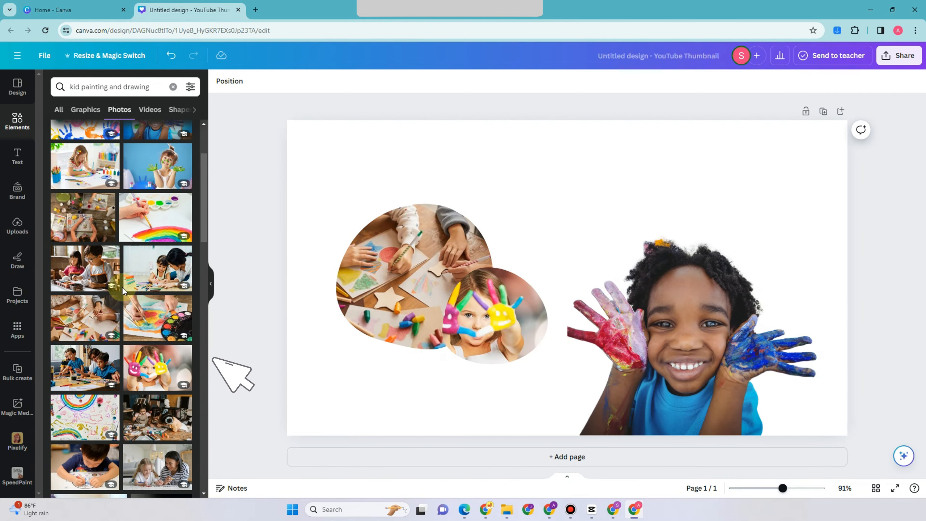
scroll(122, 287, up, 3)
drag(85, 177, 490, 316)
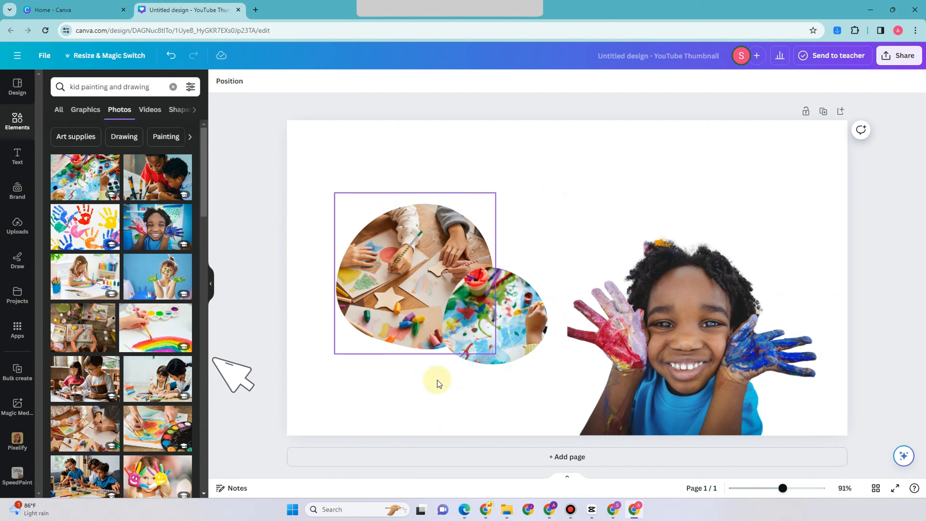
Enlarge the smaller blob photo slightly and move it down a little, keeping it overlapping the larger blob
click(496, 317)
drag(552, 267, 561, 258)
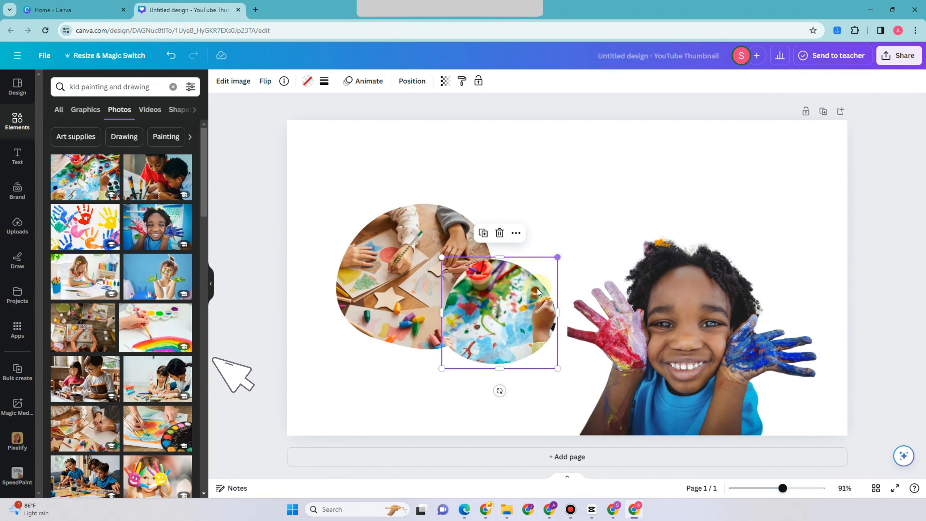
drag(534, 303, 530, 316)
drag(104, 182, 56, 237)
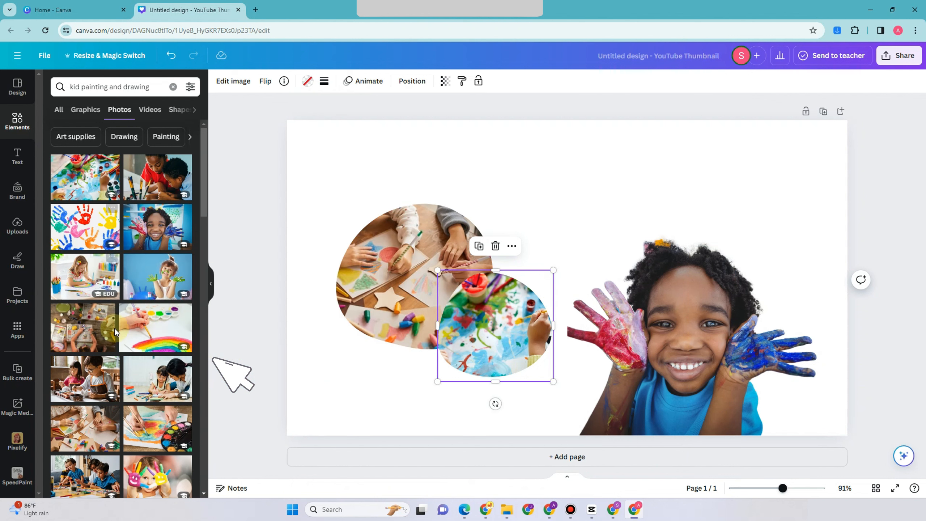
drag(85, 276, 101, 287)
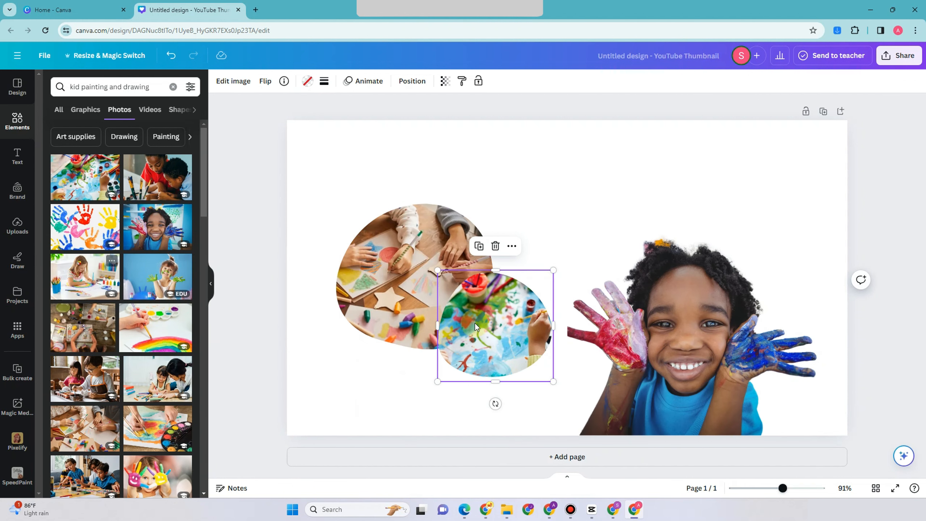
Set the page background to the light orange default solid color
click(636, 166)
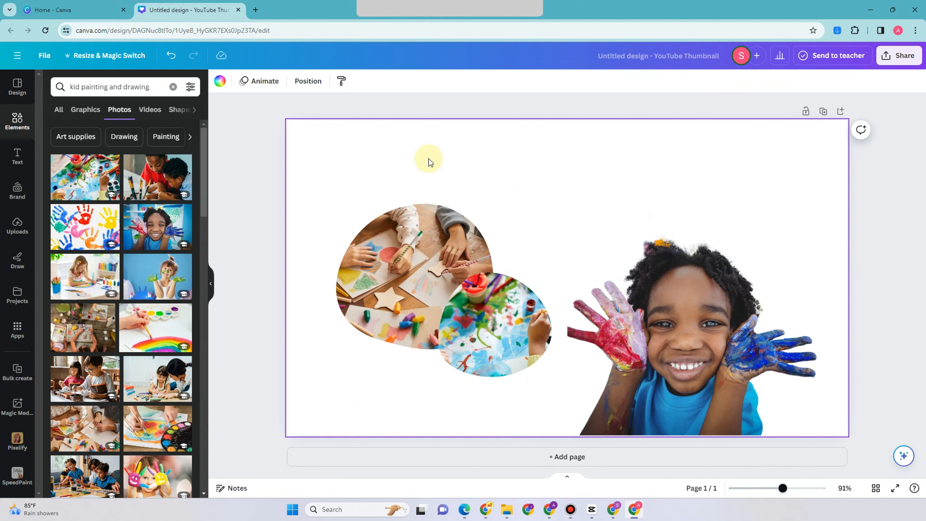
click(219, 85)
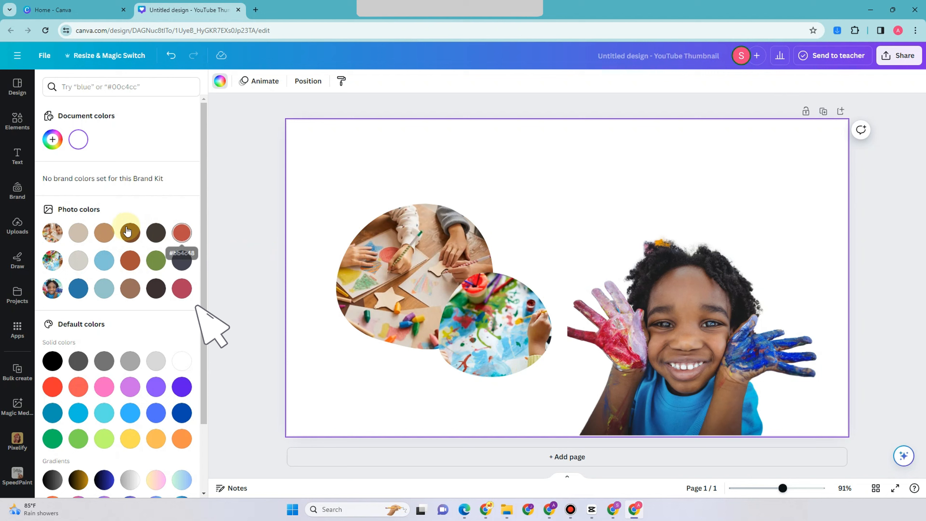
click(105, 234)
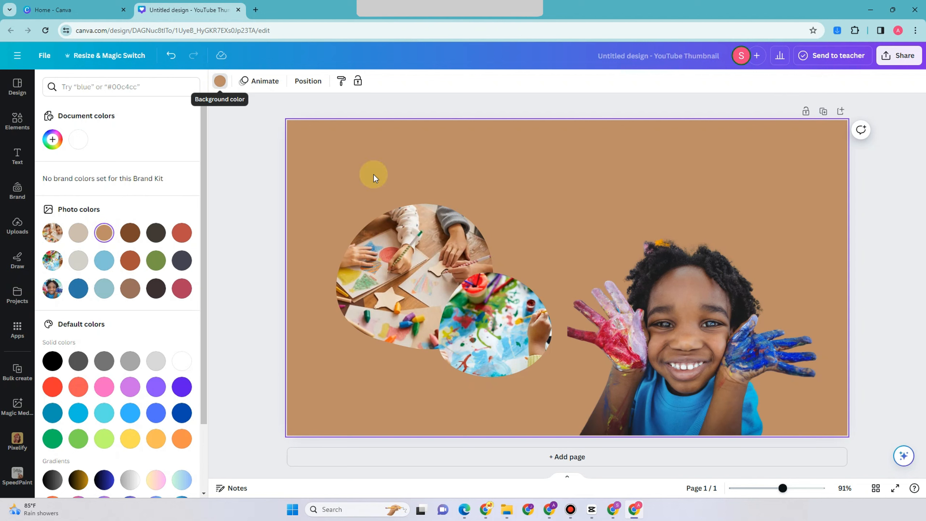
click(156, 444)
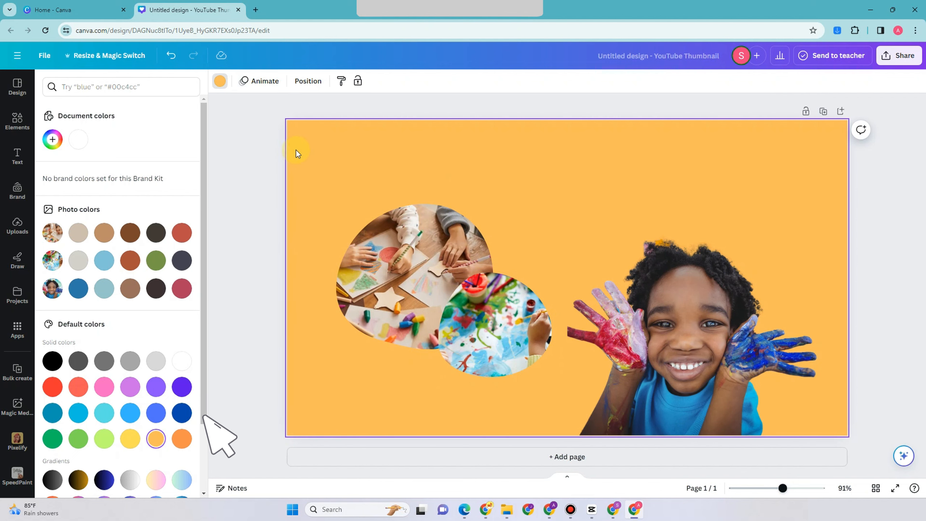
Deepen the page background to a custom solid orange, #FFAE33
click(320, 152)
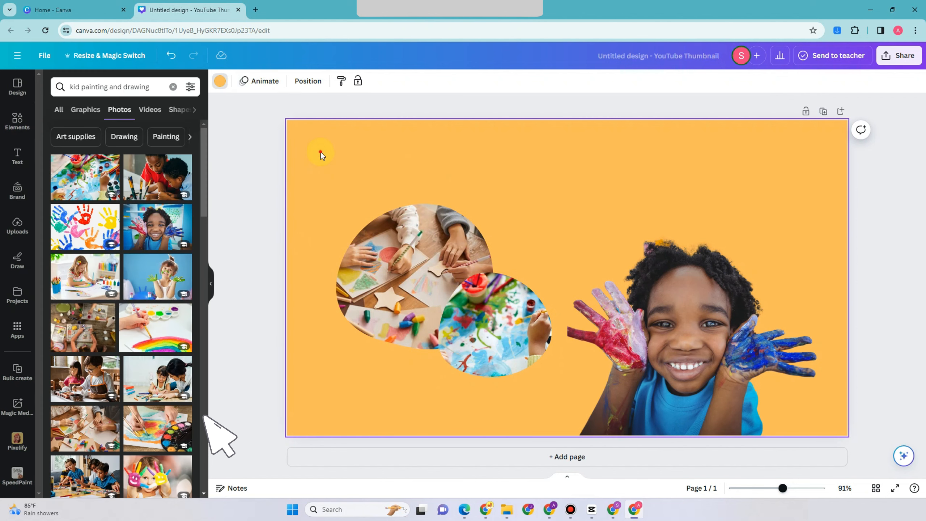
click(219, 81)
click(52, 139)
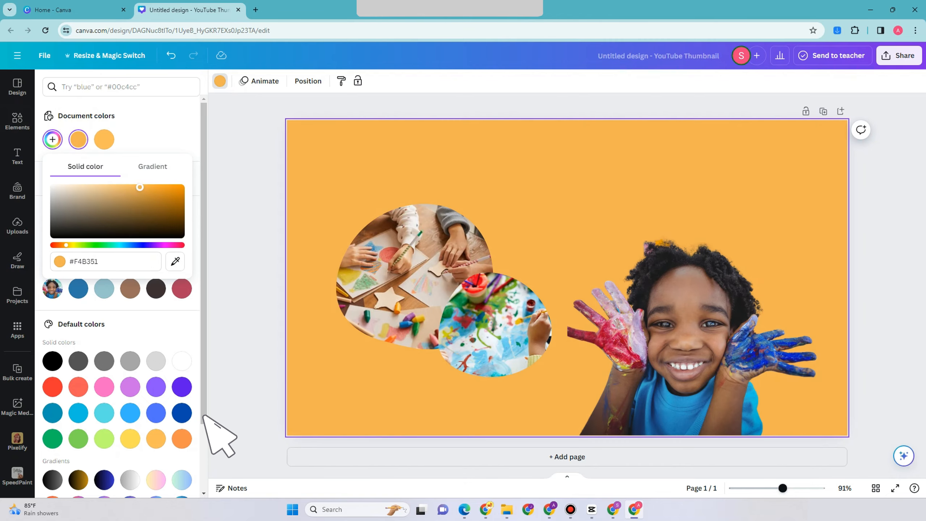
drag(139, 187, 117, 188)
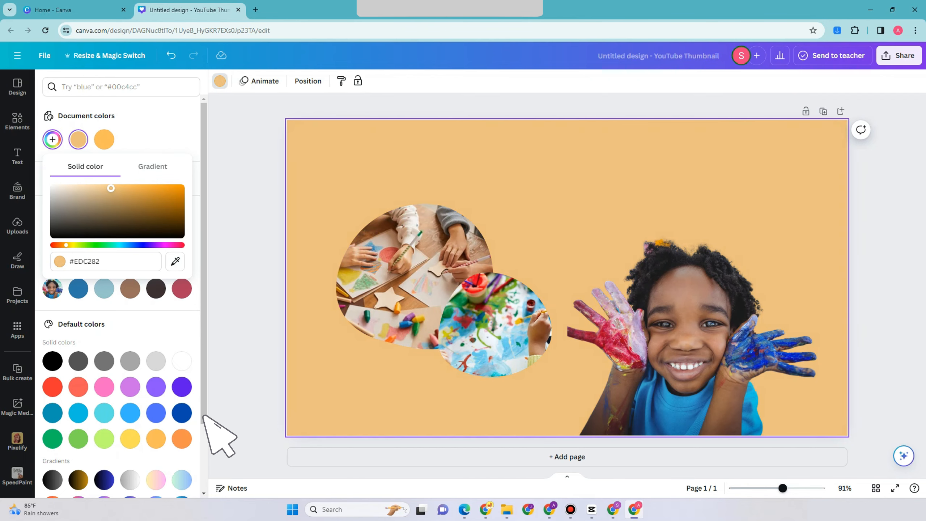
drag(110, 188, 166, 186)
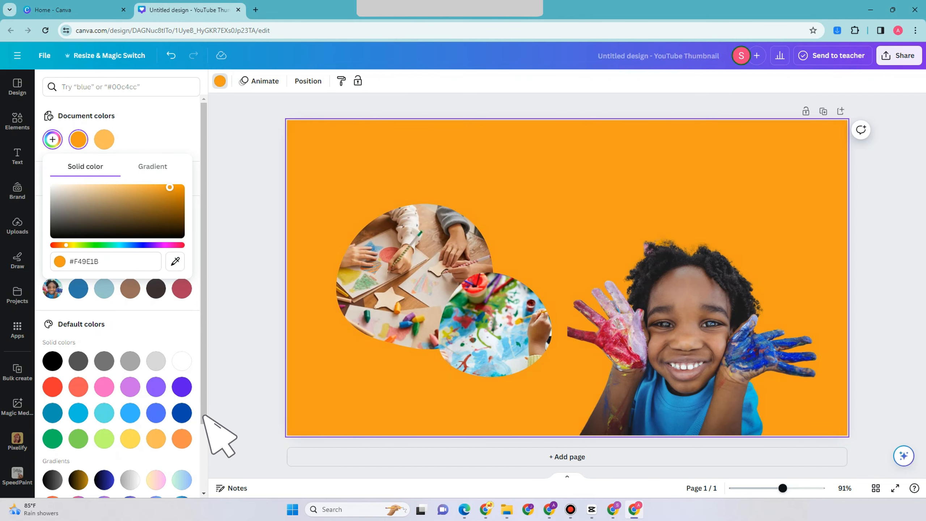
drag(167, 187, 158, 180)
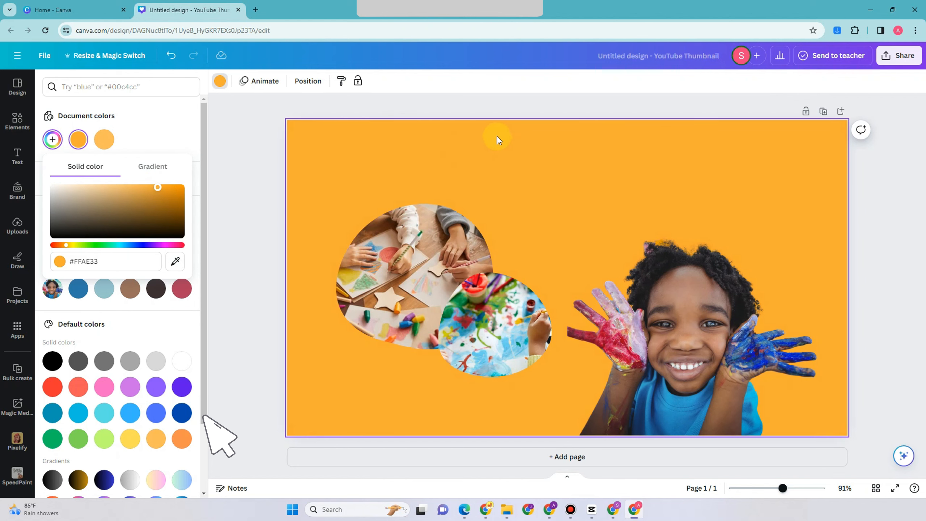
click(251, 207)
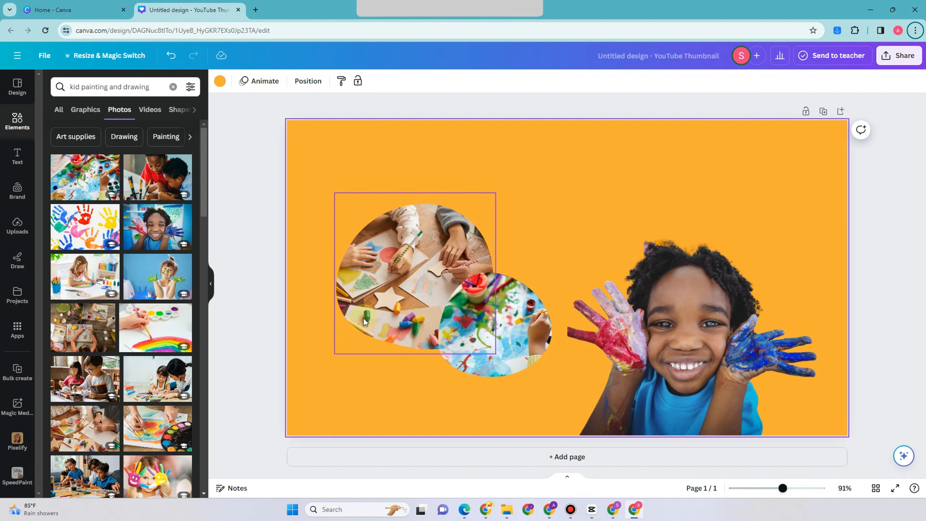
Duplicate the larger blob frame with a slight offset and fill the copy with custom mustard yellow #DDB819
click(397, 250)
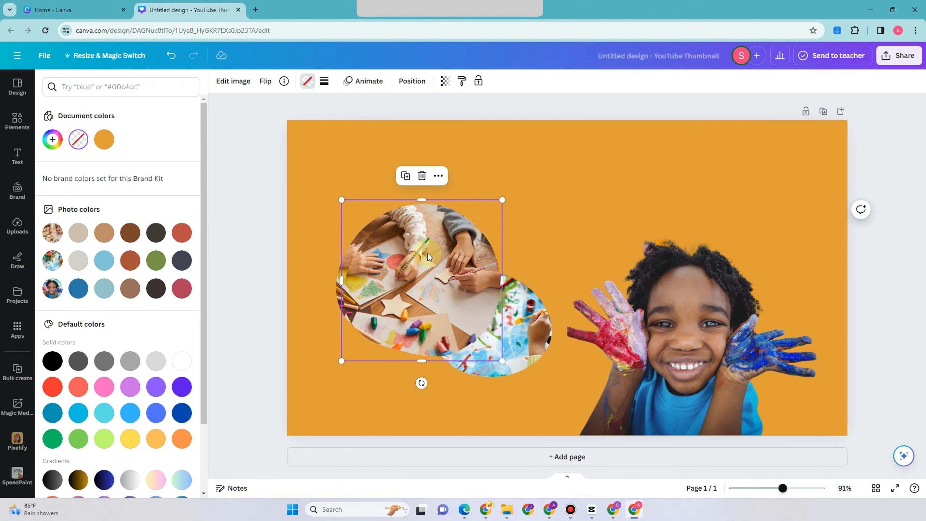
click(52, 144)
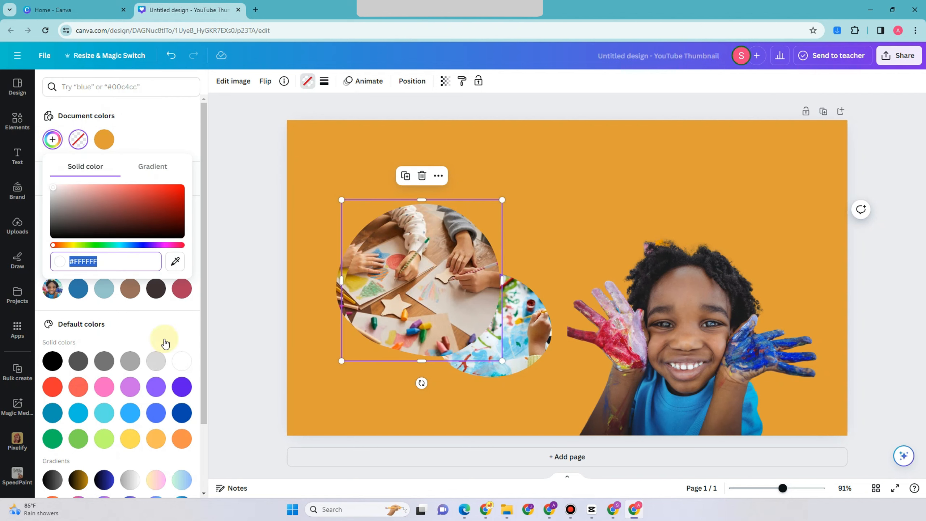
click(71, 245)
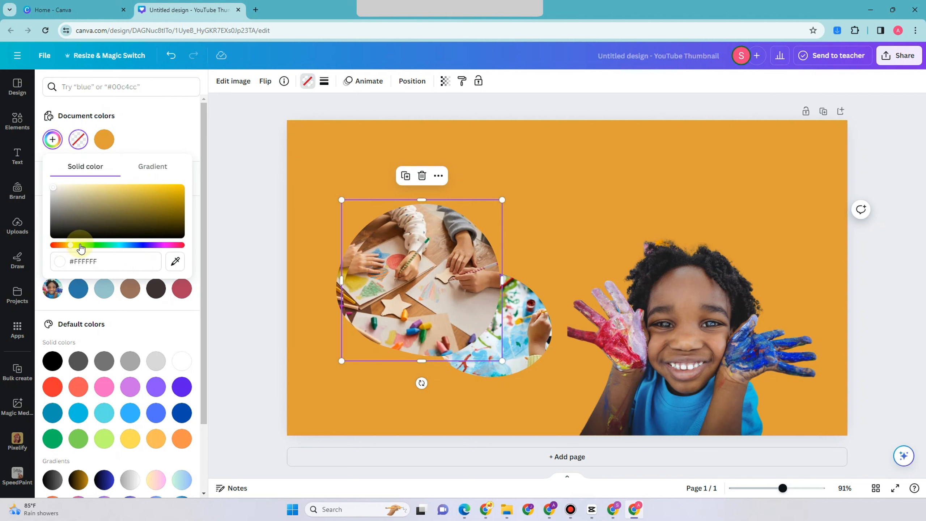
click(169, 192)
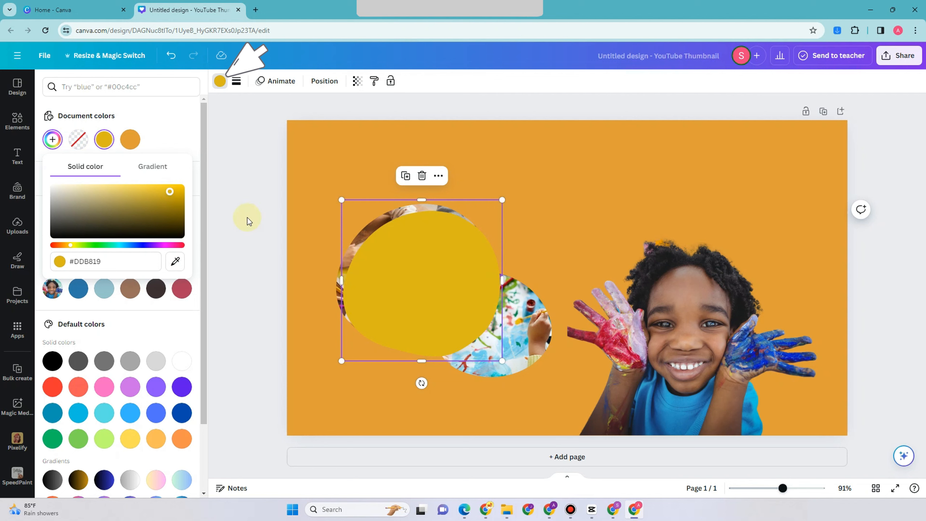
Brighten the blob copy's fill to custom yellow #F6CC18 and shift it slightly to cover more of the larger photo
click(171, 187)
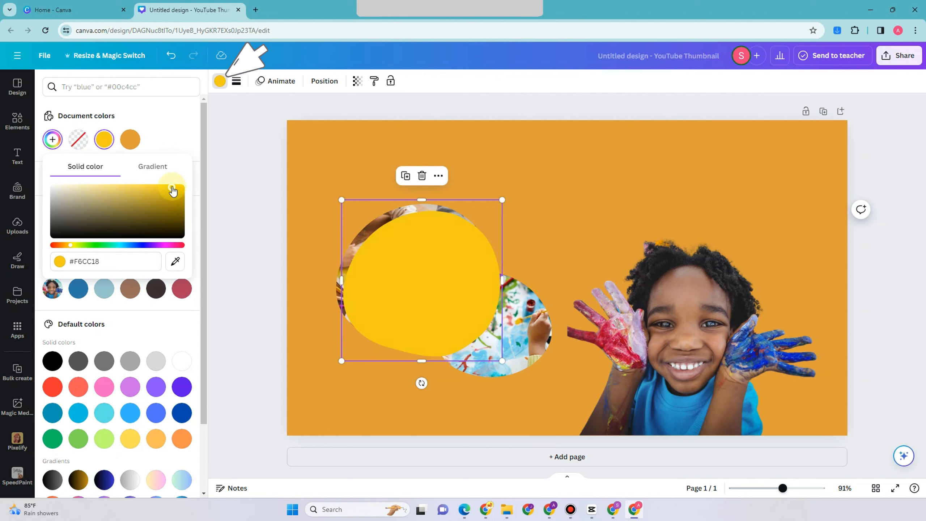
right_click(451, 284)
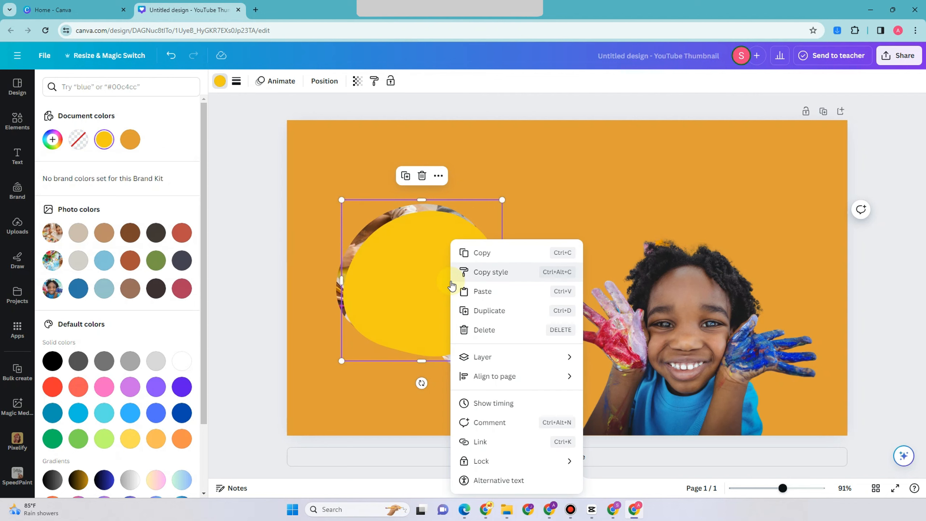
mouse_move(498, 357)
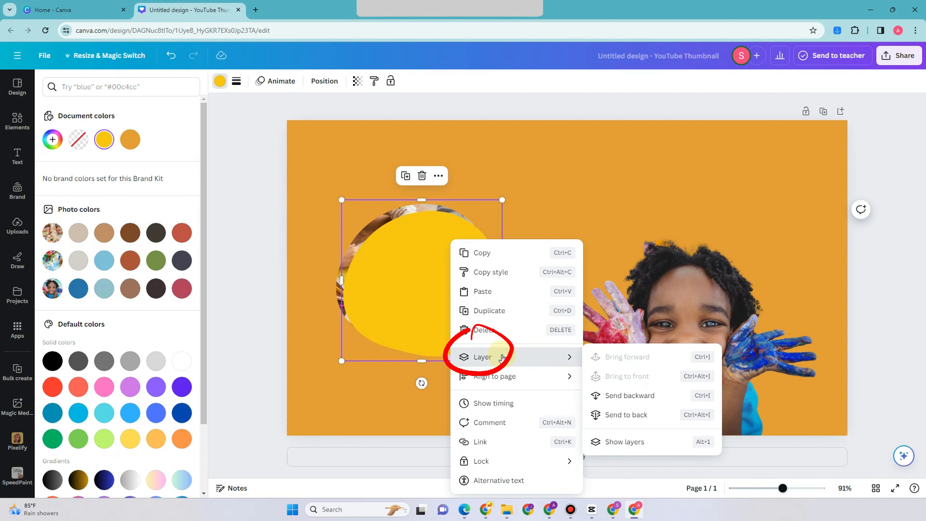
drag(399, 268, 392, 265)
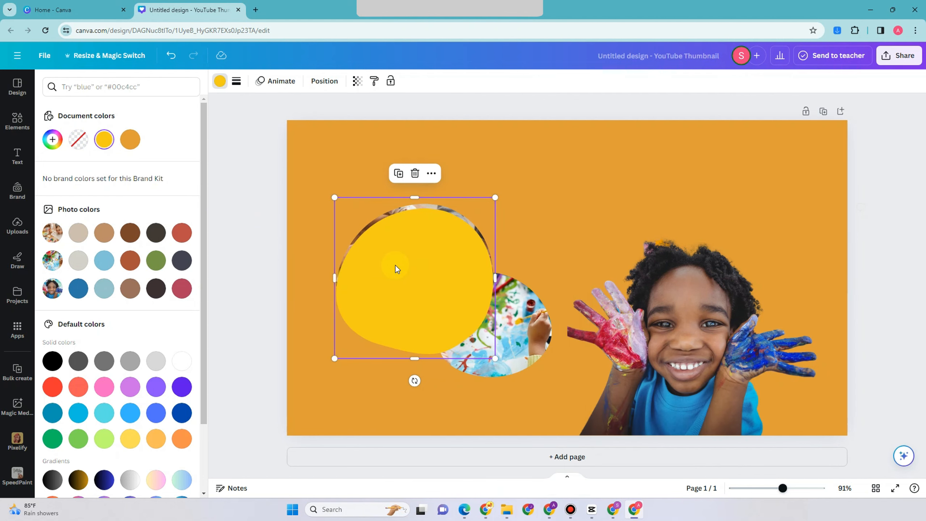
Send the yellow blob backward behind both blob photos and enlarge it slightly so it rims the larger photo
right_click(395, 265)
mouse_move(510, 357)
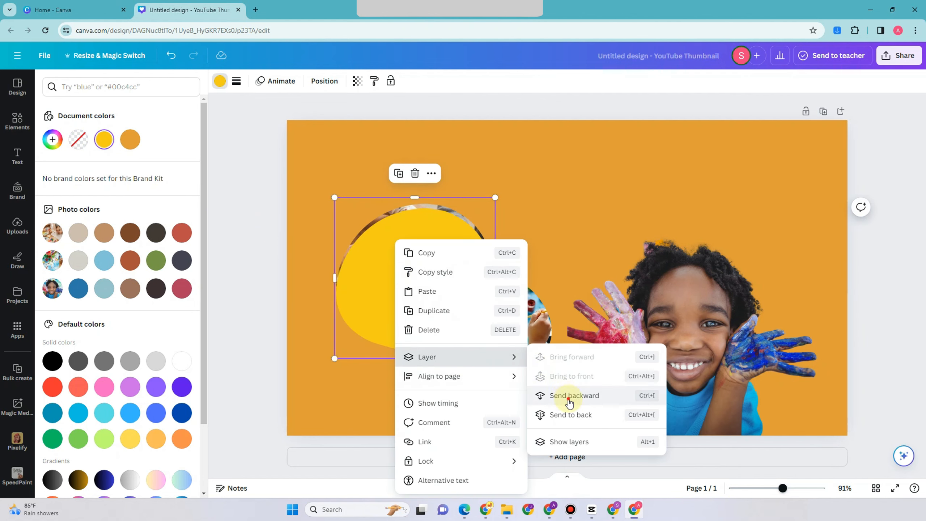
click(569, 398)
click(454, 247)
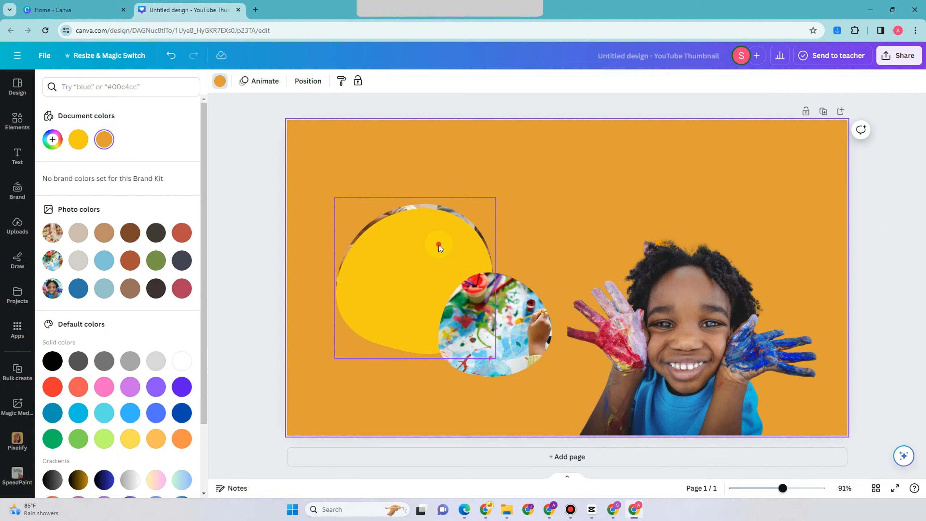
click(440, 248)
right_click(440, 247)
mouse_move(554, 360)
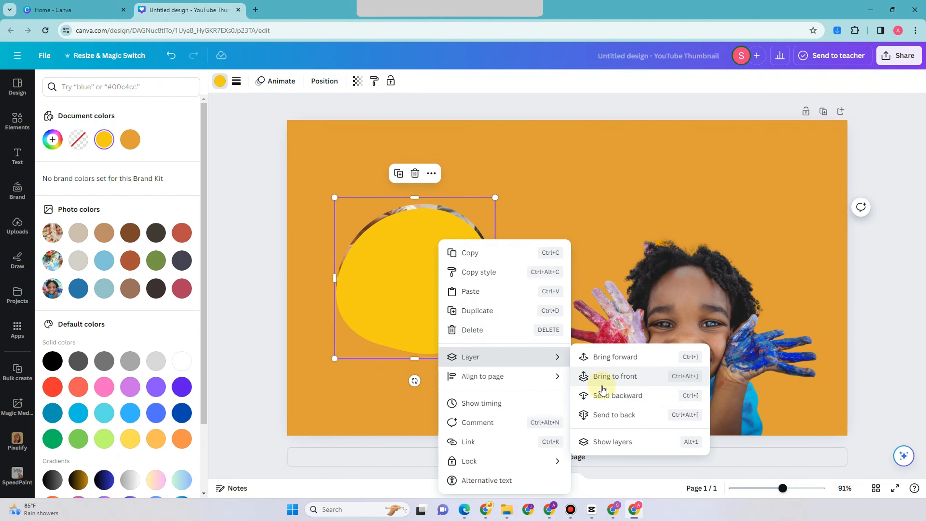
click(604, 396)
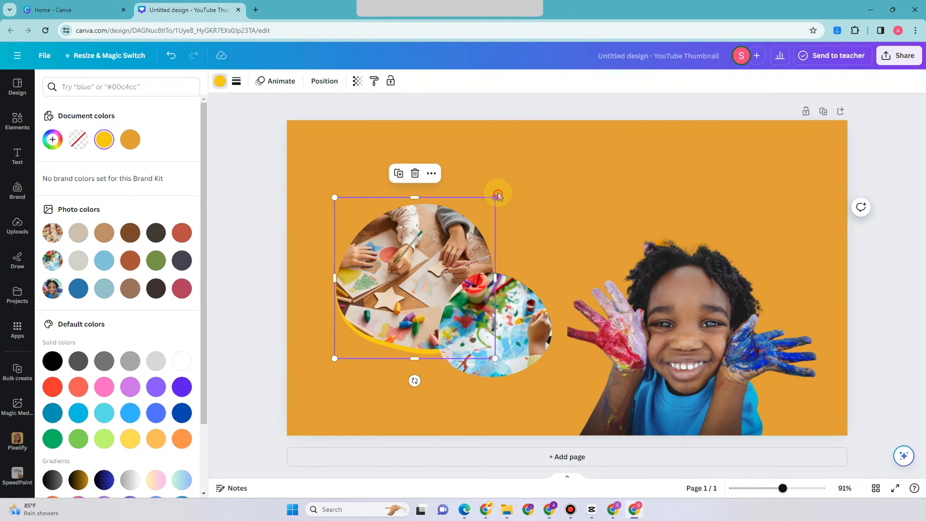
drag(498, 196, 512, 179)
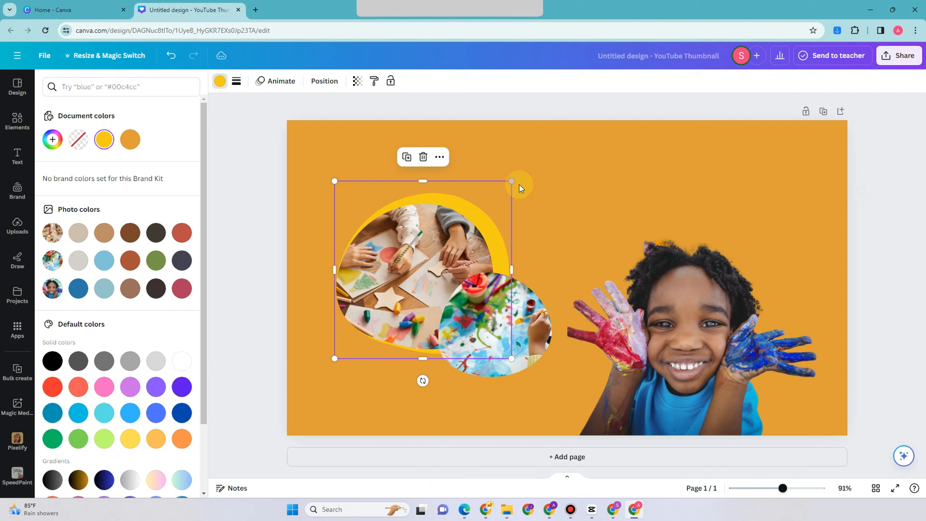
Duplicate the smaller blob photo and fill the copy with the document's bright yellow
click(525, 336)
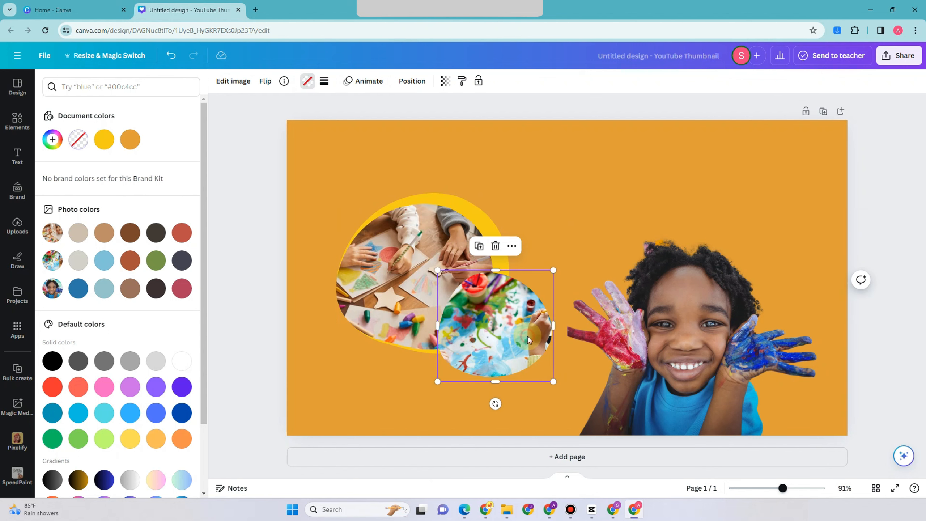
click(480, 246)
click(104, 139)
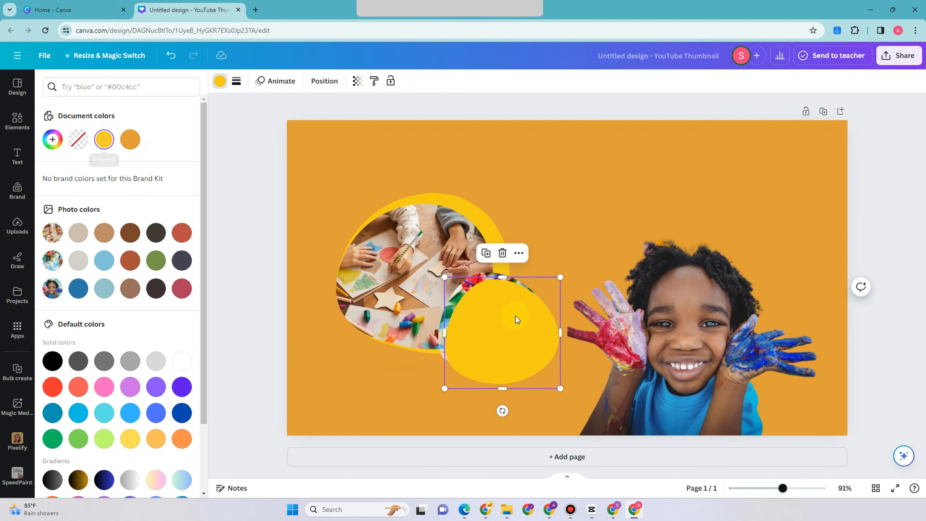
Send the smaller yellow blob backward behind its photo, enlarge it slightly and reposition it as a rim
right_click(466, 345)
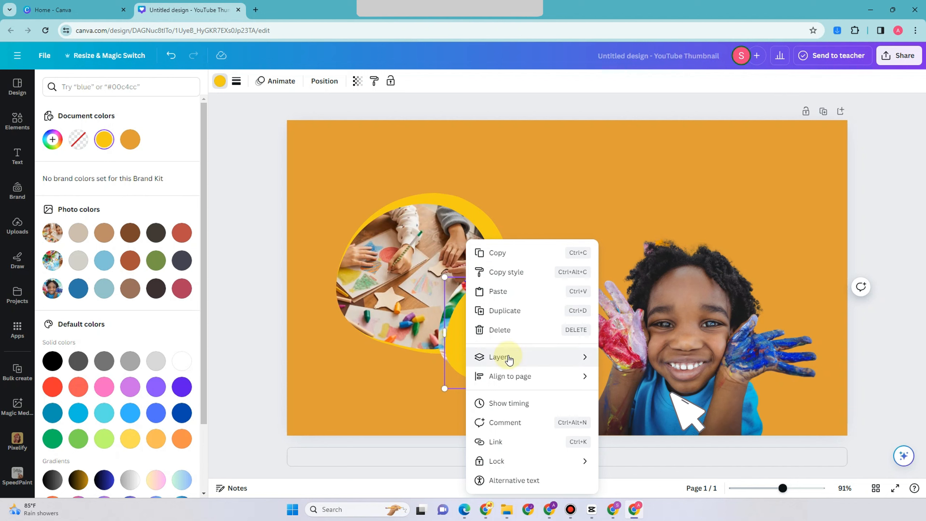
click(614, 199)
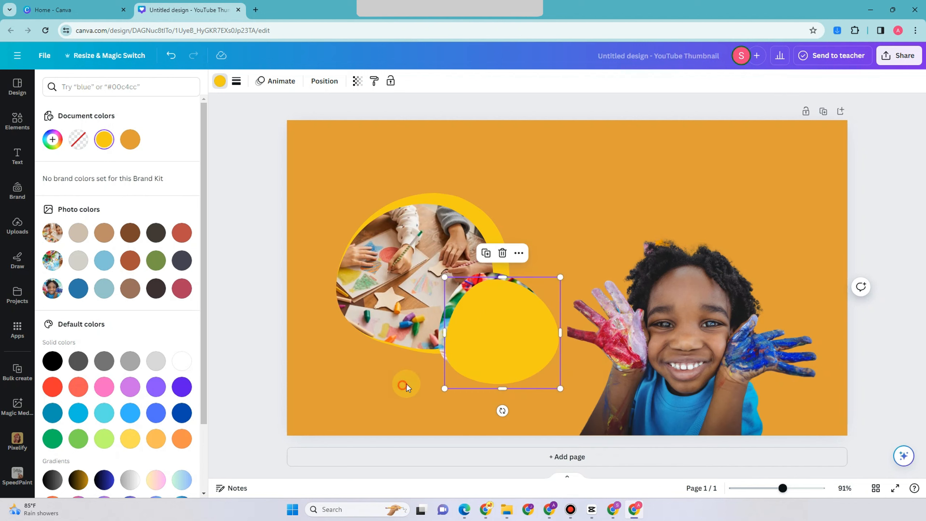
right_click(467, 347)
mouse_move(570, 359)
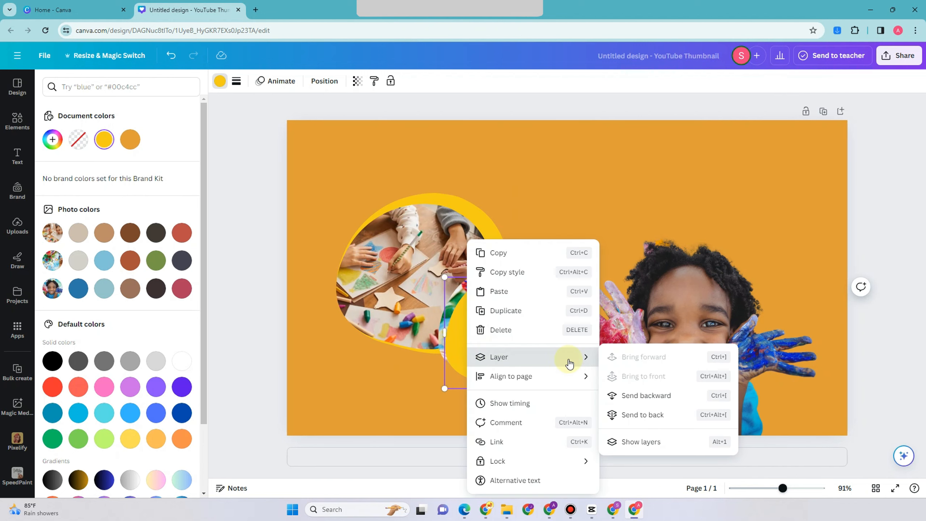
click(625, 398)
drag(560, 277, 567, 270)
drag(561, 348, 550, 337)
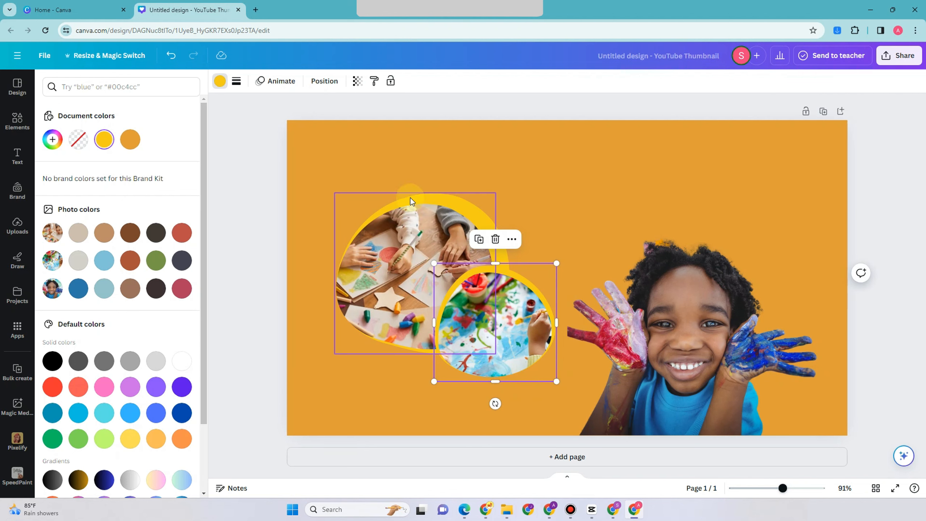
click(427, 203)
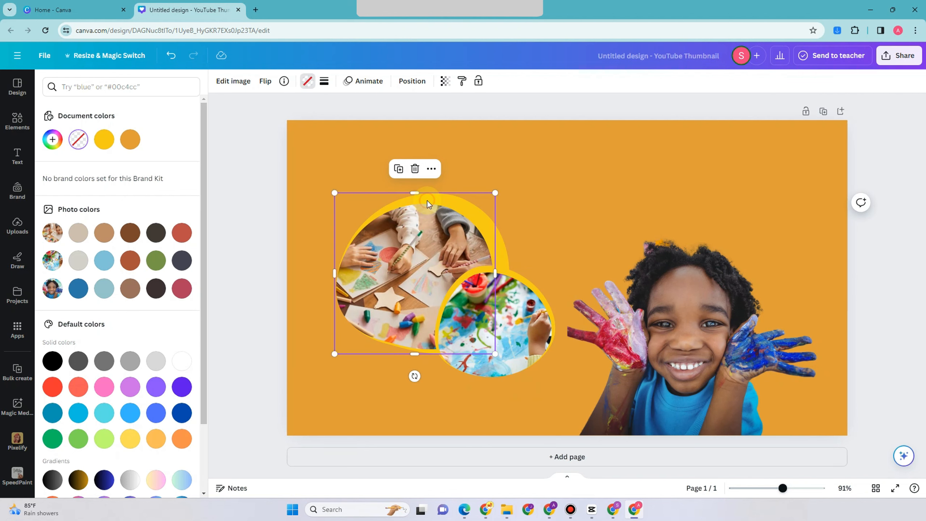
click(53, 139)
click(103, 139)
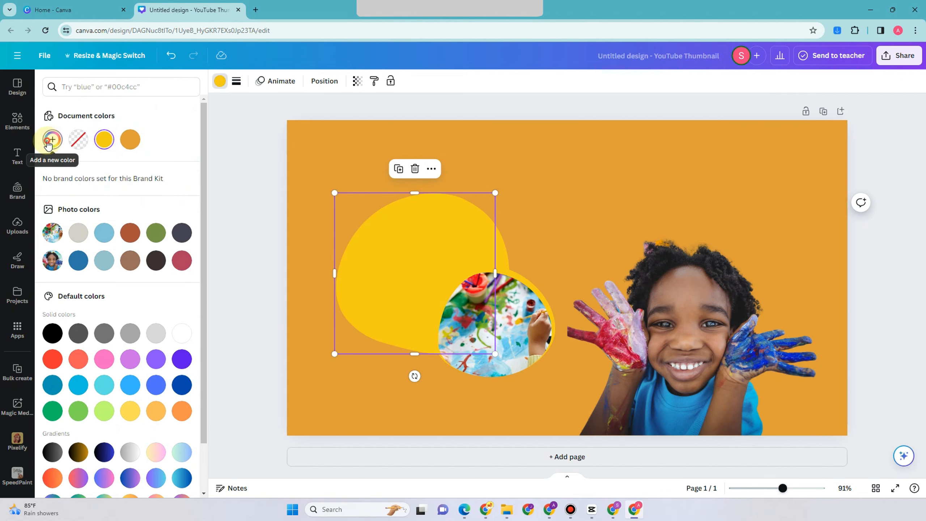
click(53, 140)
click(628, 249)
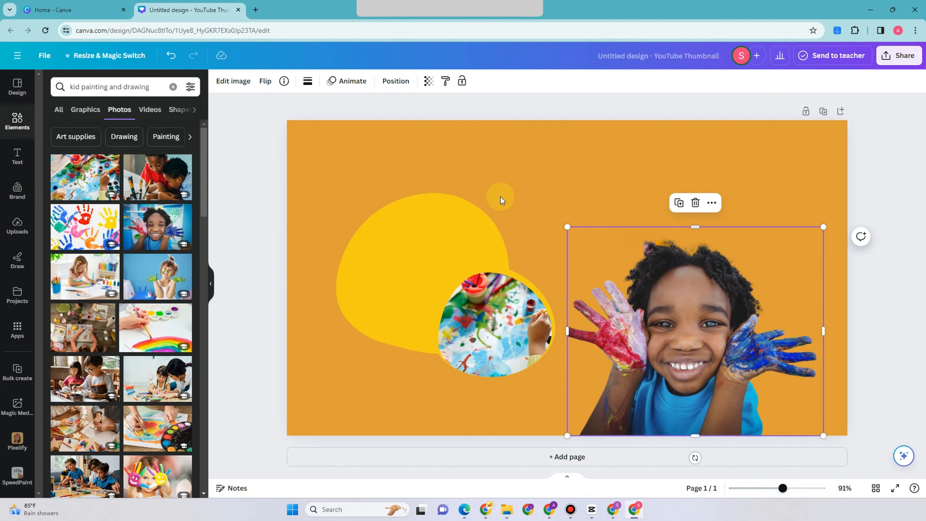
key(ctrl+z)
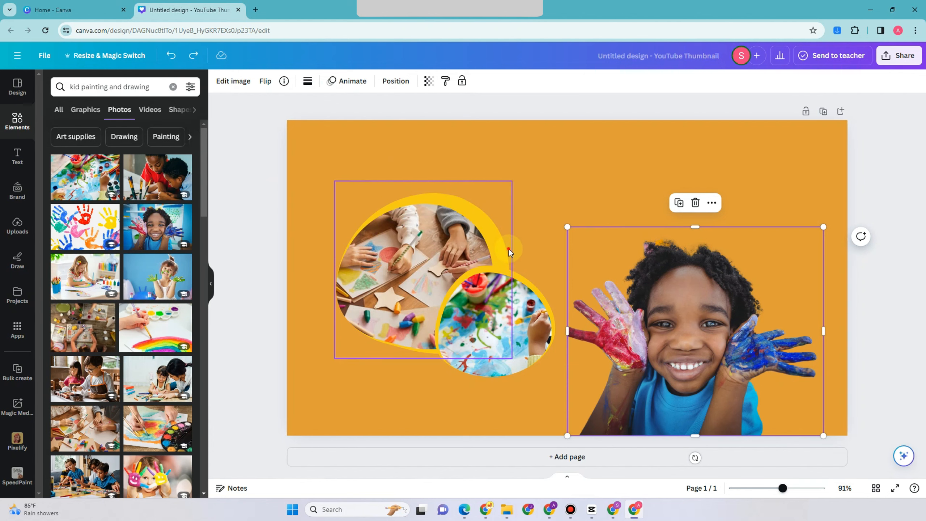
Change the larger backing blob's fill to custom yellow #F6C700
click(508, 248)
click(236, 80)
click(220, 81)
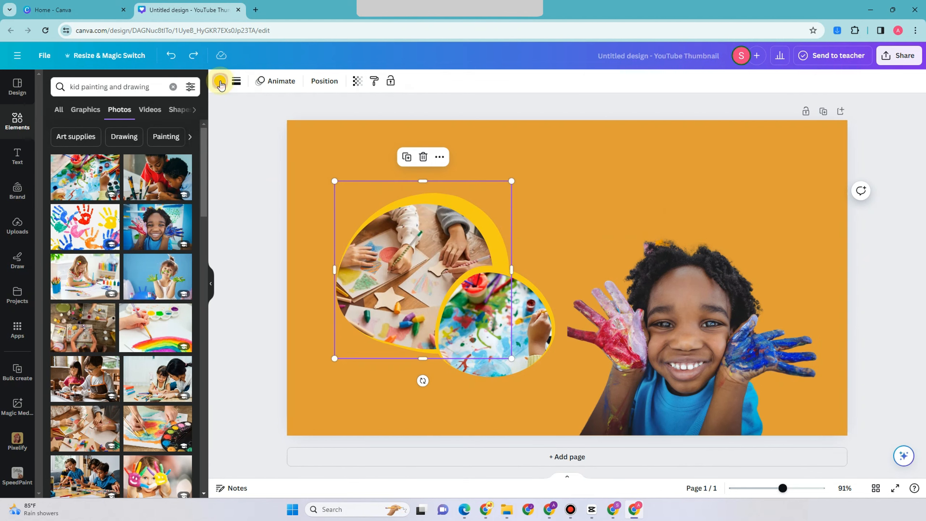
click(220, 81)
click(220, 81)
click(52, 139)
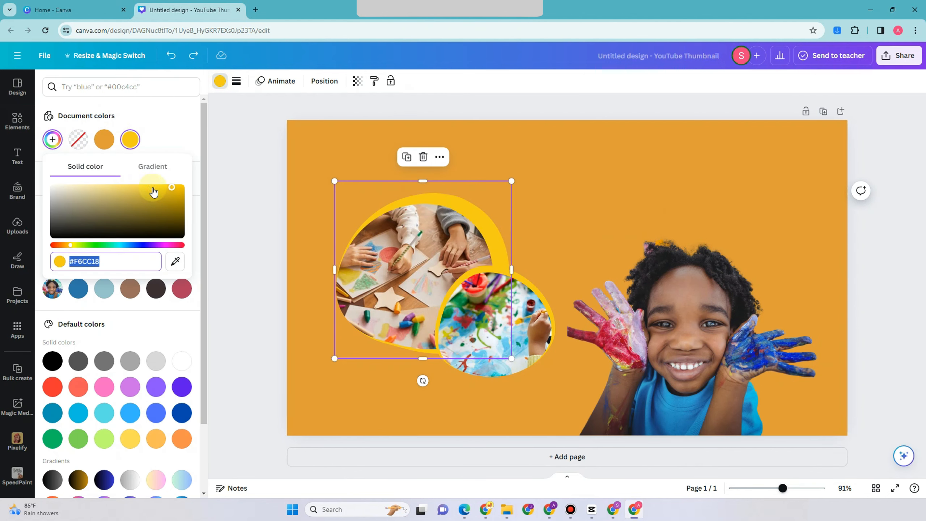
mouse_move(171, 188)
mouse_down()
mouse_move(150, 197)
mouse_move(139, 188)
mouse_move(173, 196)
mouse_move(189, 193)
mouse_move(185, 187)
mouse_up()
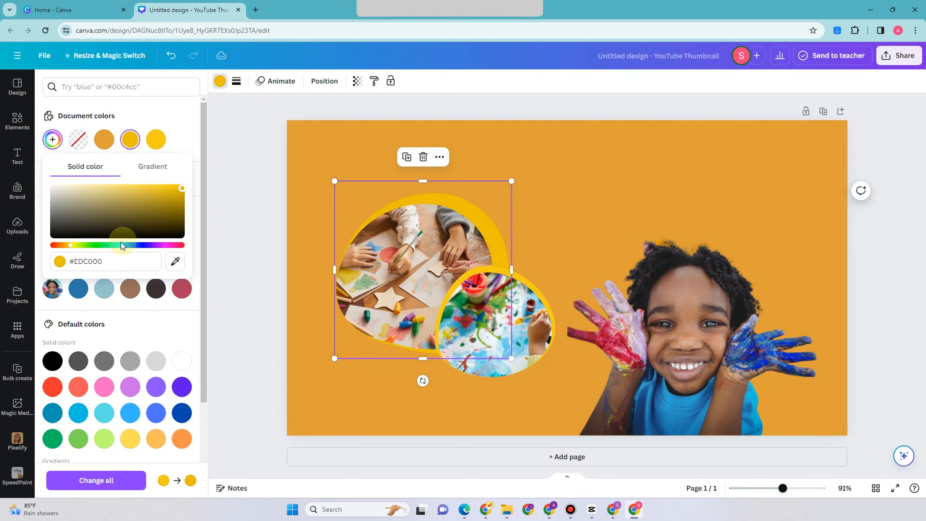
click(153, 137)
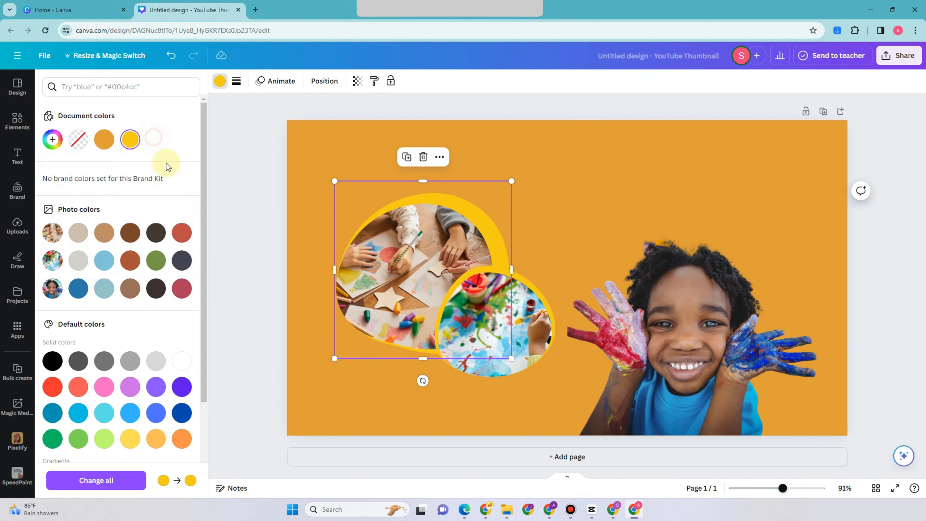
click(61, 147)
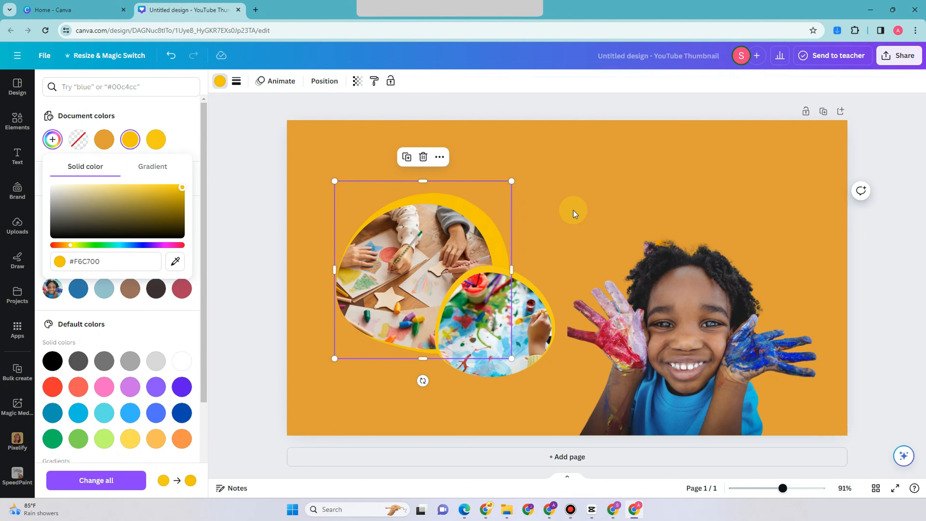
key(Escape)
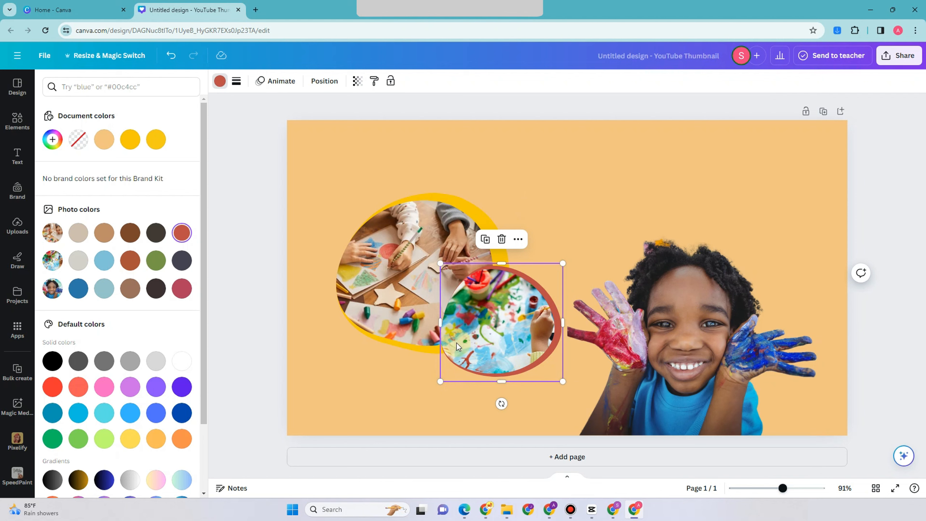
Shrink the child cutout slightly and move it a little up and toward the blob photos
click(766, 284)
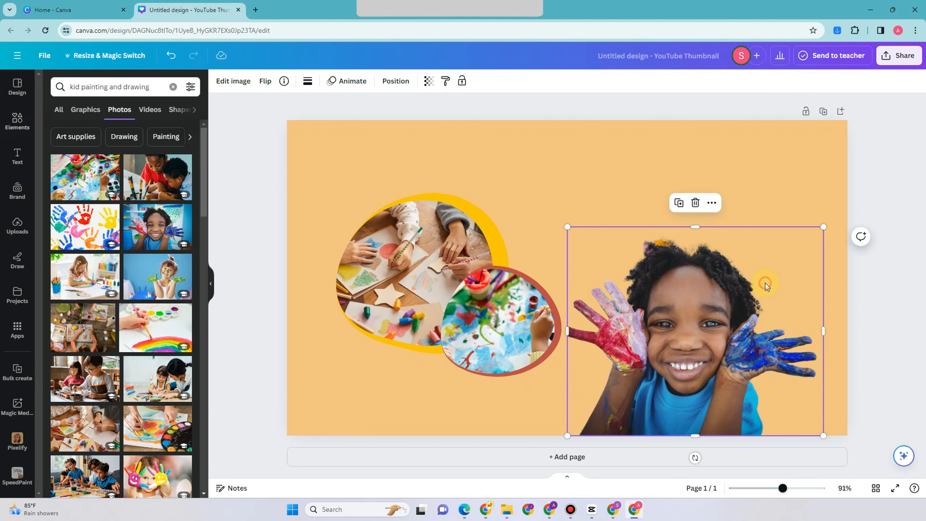
drag(822, 227, 808, 239)
drag(763, 280, 758, 275)
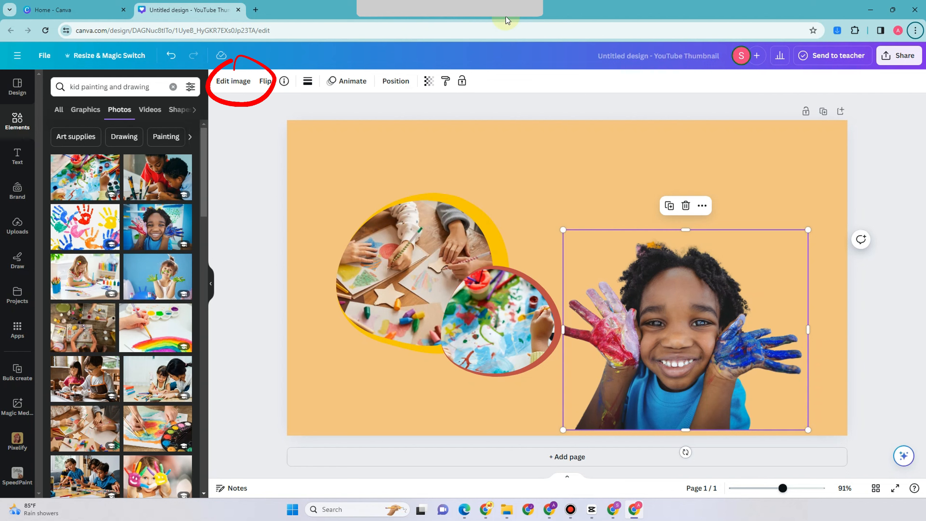
click(609, 185)
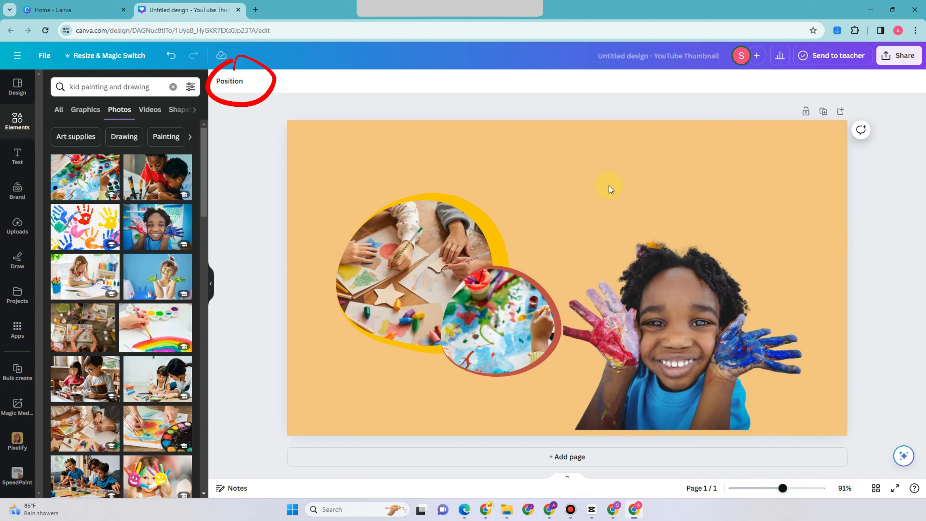
Duplicate the child cutout and align the copy exactly over the original
click(670, 272)
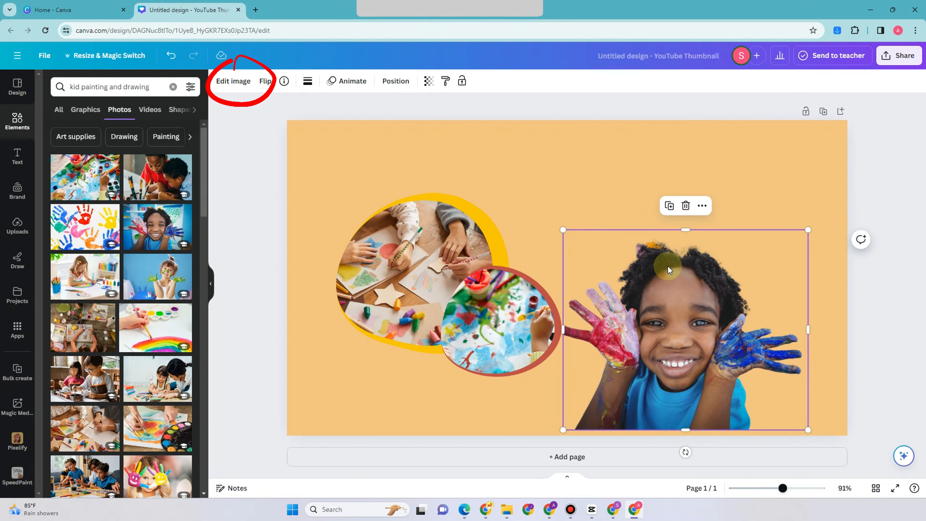
click(669, 207)
drag(692, 304, 684, 297)
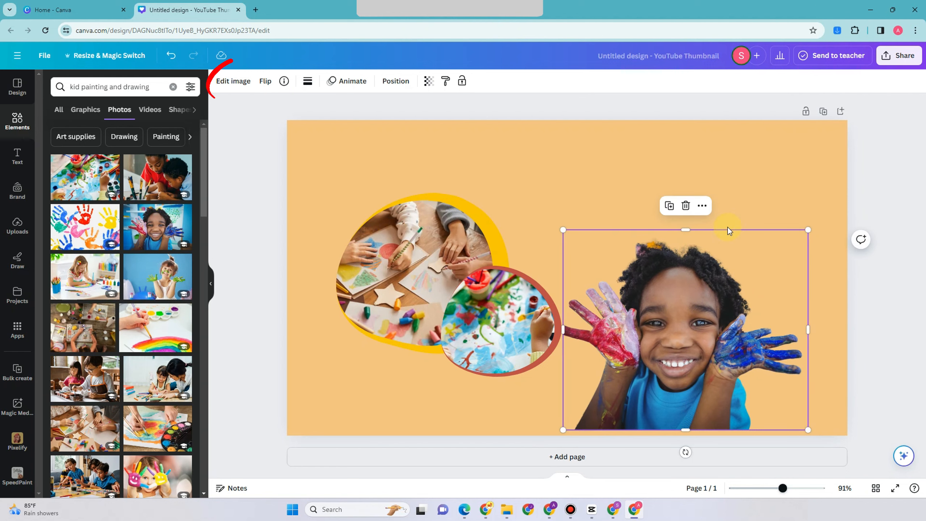
Apply the Fuchsia duotone effect to the front copy of the child cutout
click(233, 82)
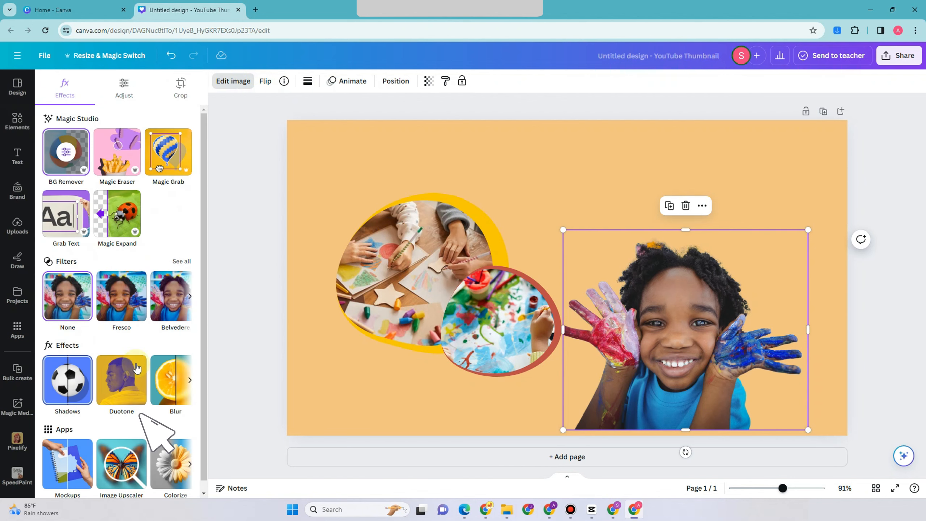
click(118, 389)
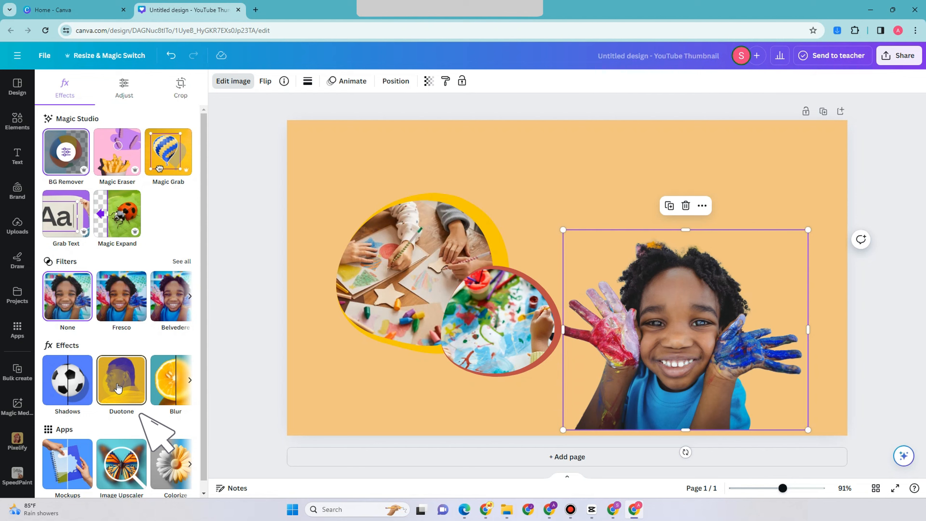
click(117, 388)
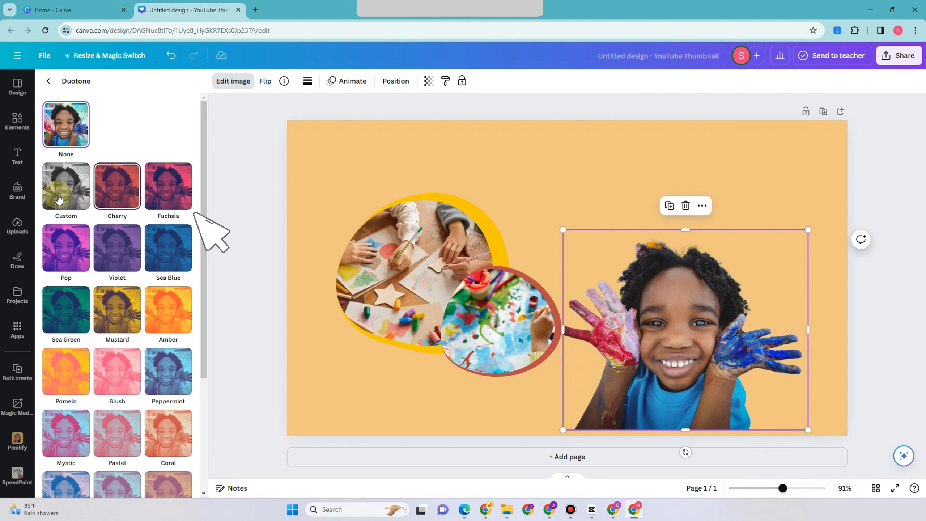
click(168, 198)
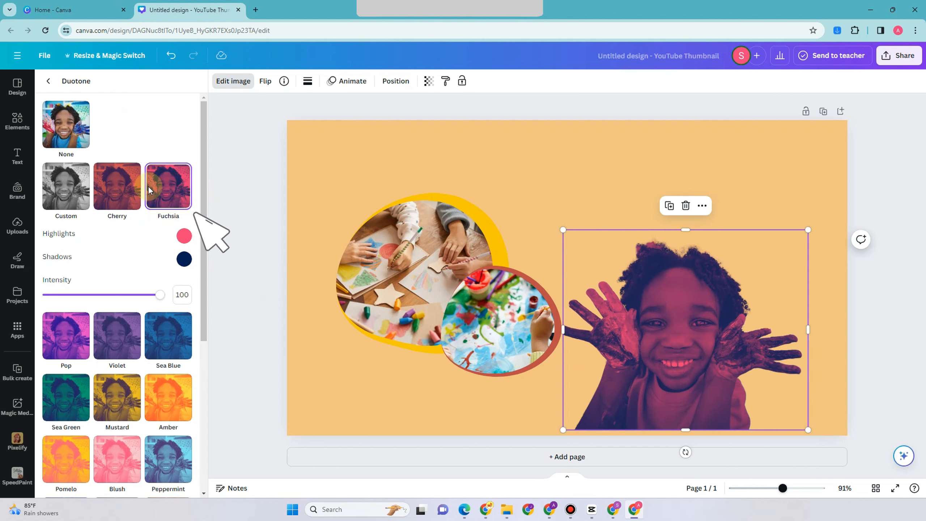
Recolor the child copy's duotone with near-white highlights #F6F1F2 and near-white shadows #F3F7FD
click(184, 236)
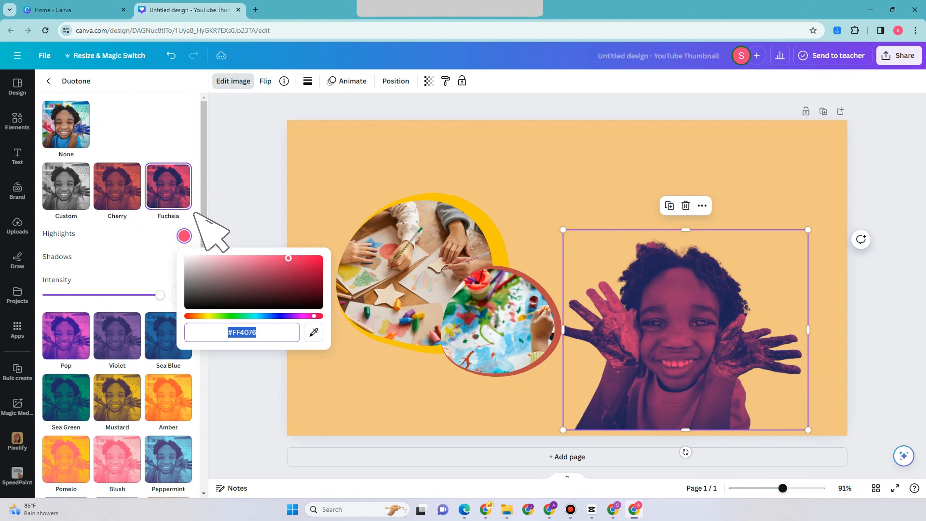
click(187, 258)
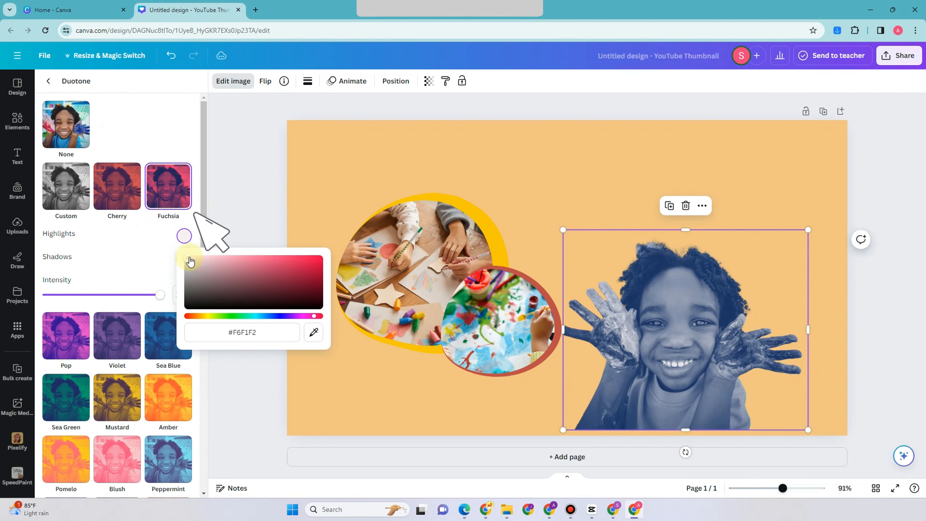
click(296, 168)
click(184, 259)
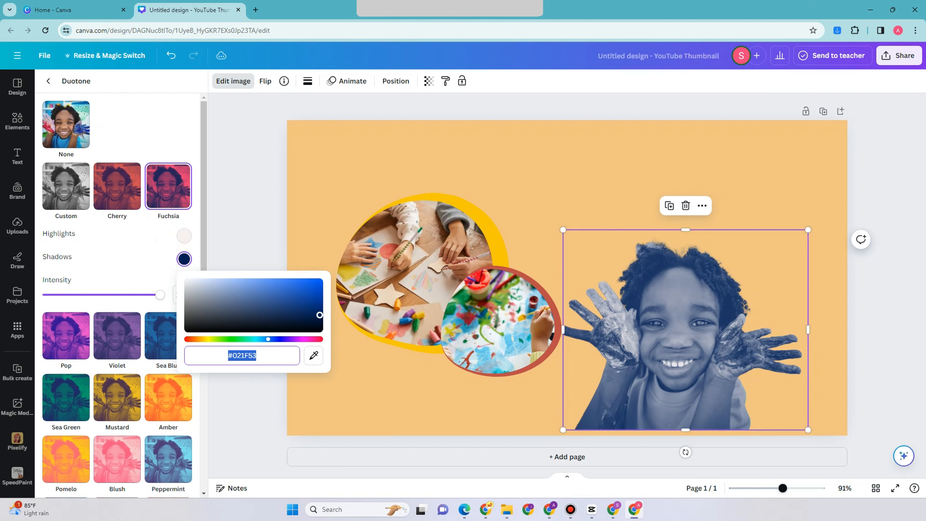
click(189, 281)
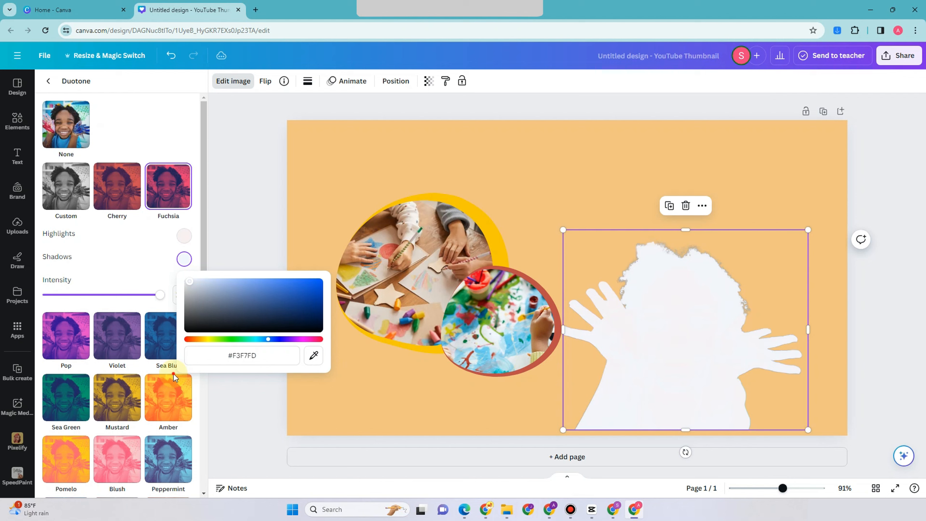
click(173, 374)
key(Escape)
scroll(176, 360, down, 5)
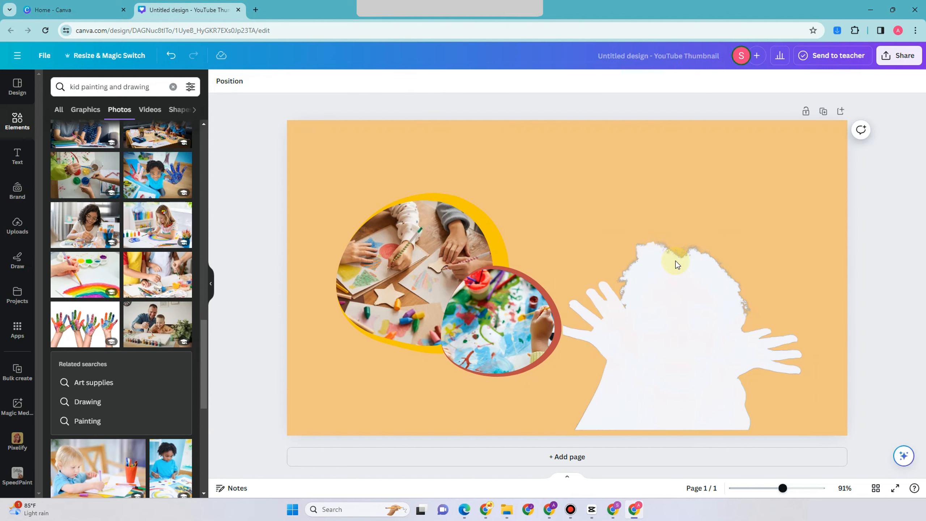
Adjust the white child silhouette's light settings, with Shadows at 8 and Whites at -1
click(699, 310)
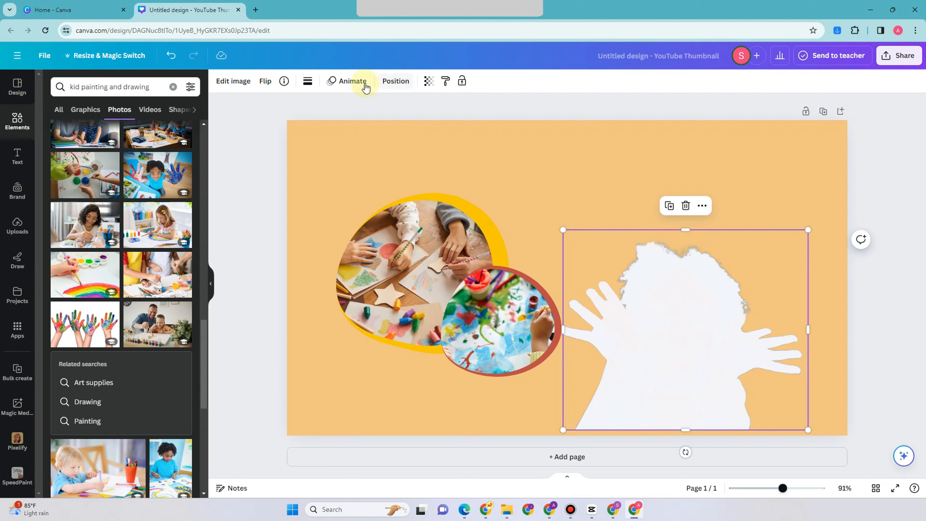
click(231, 89)
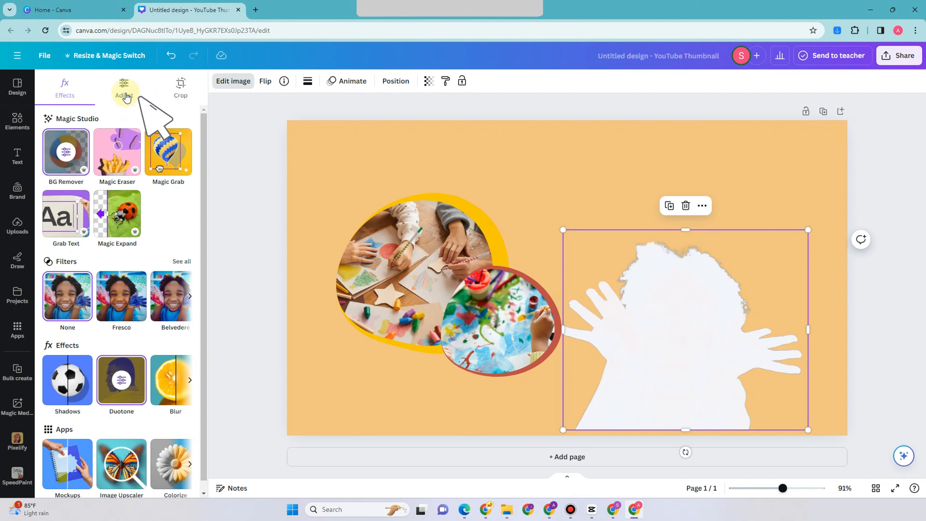
click(126, 97)
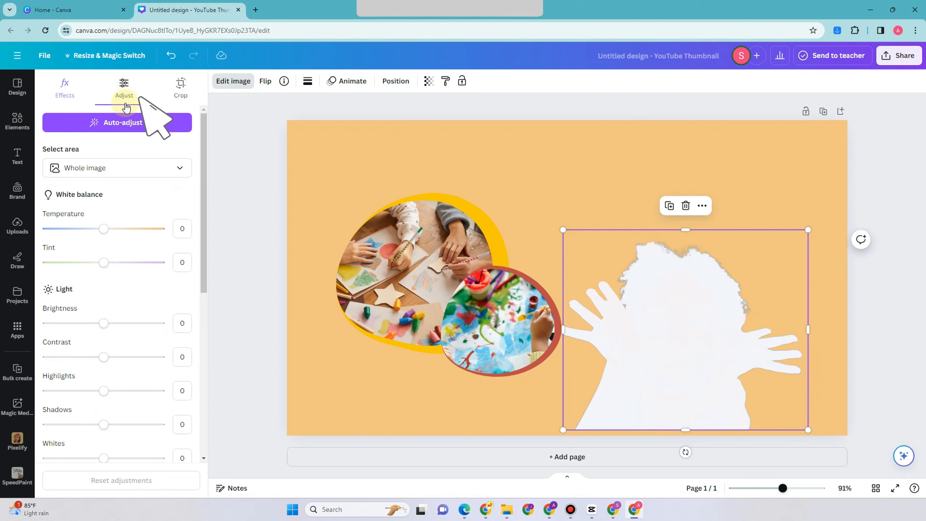
scroll(125, 403, down, 4)
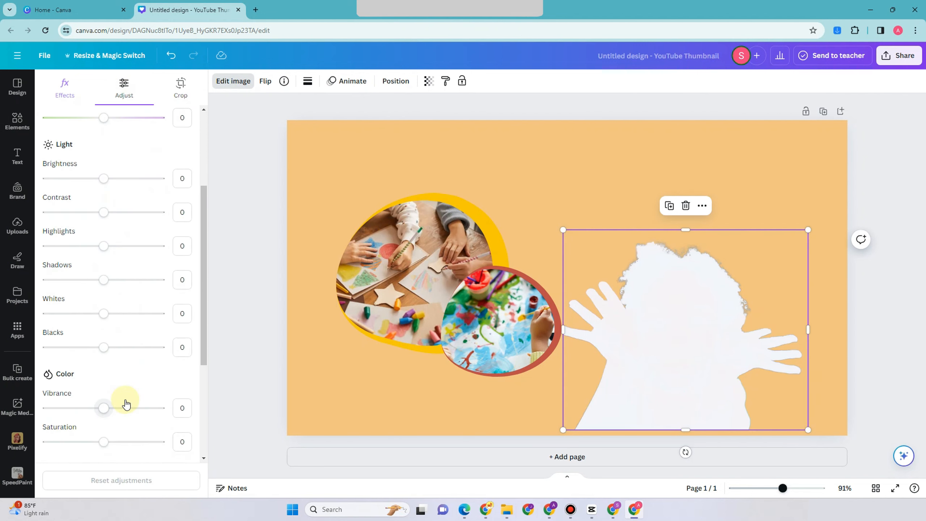
scroll(126, 401, down, 4)
scroll(126, 395, down, 1)
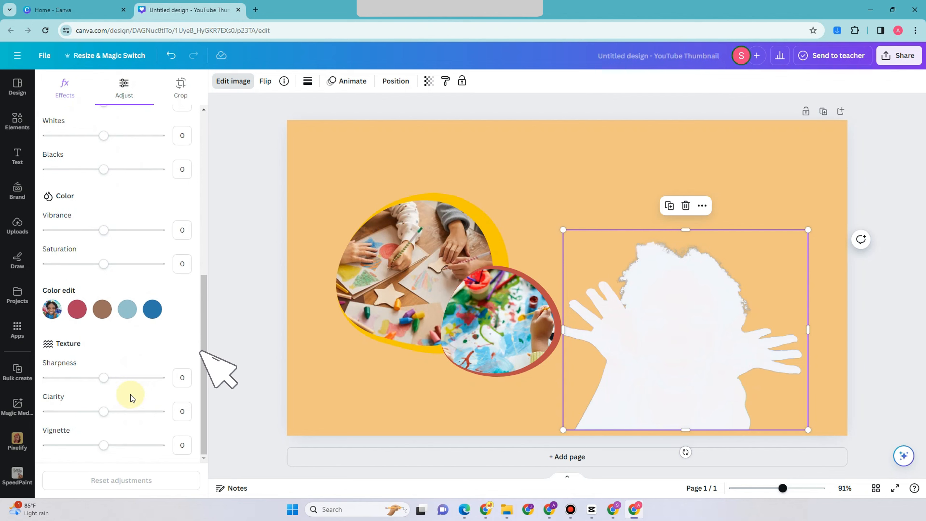
scroll(130, 365, up, 5)
scroll(108, 304, up, 3)
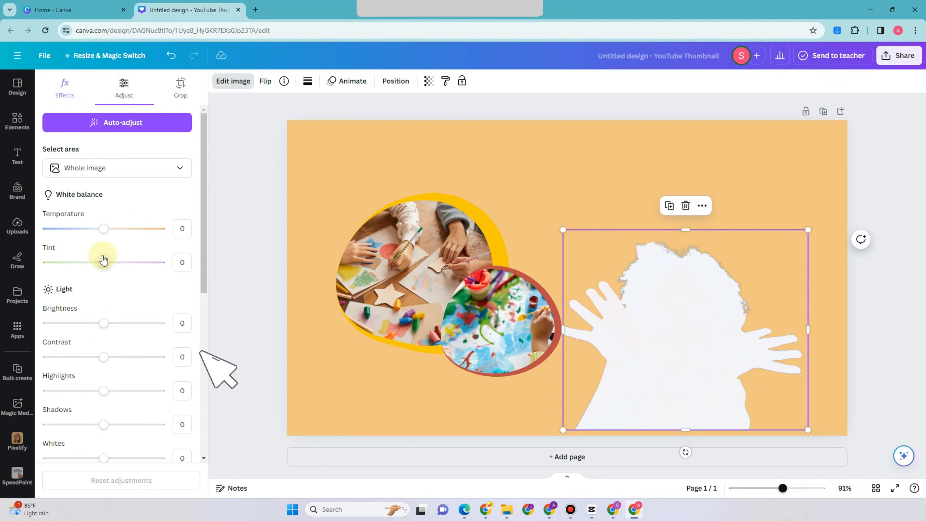
scroll(110, 277, down, 1)
scroll(115, 288, down, 4)
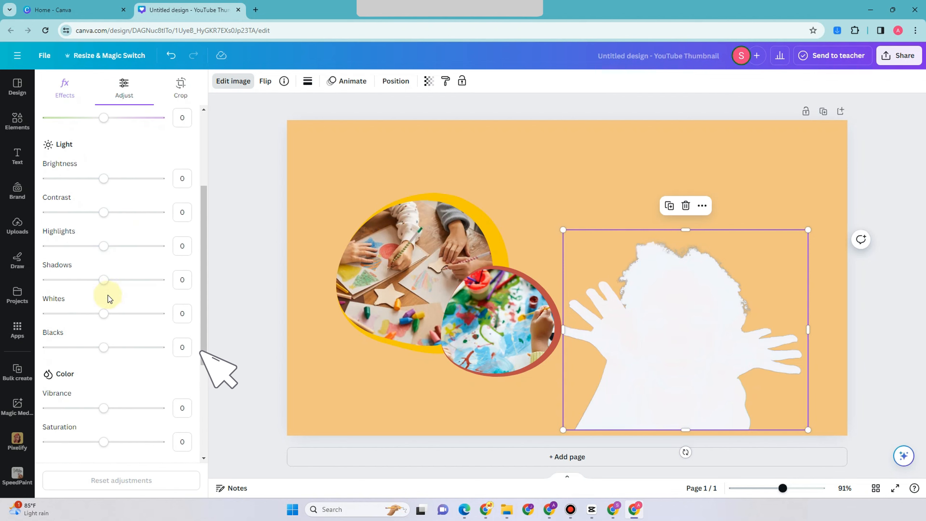
scroll(108, 295, down, 6)
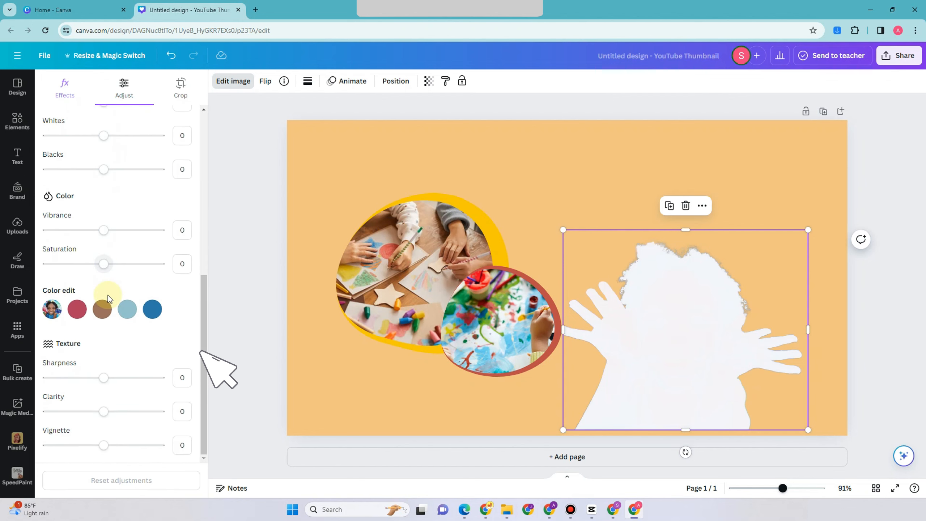
scroll(107, 206, up, 6)
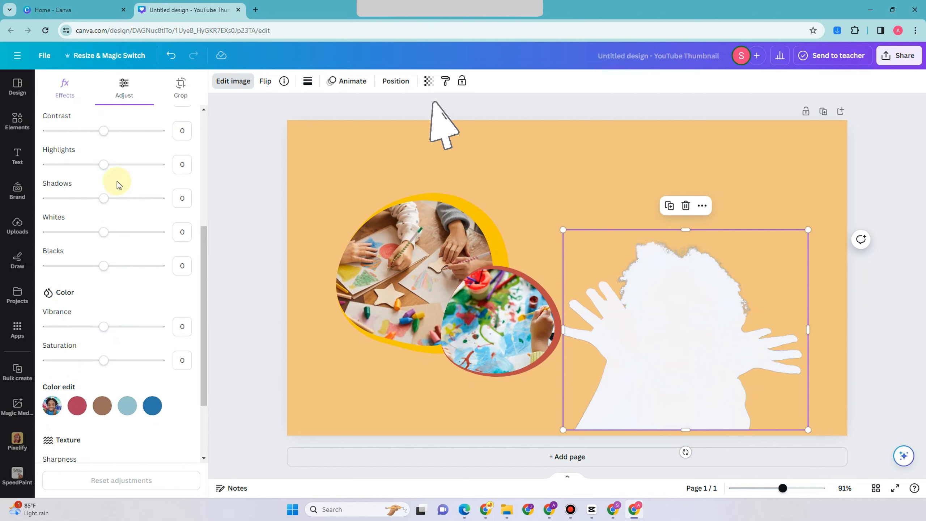
drag(103, 295, 67, 299)
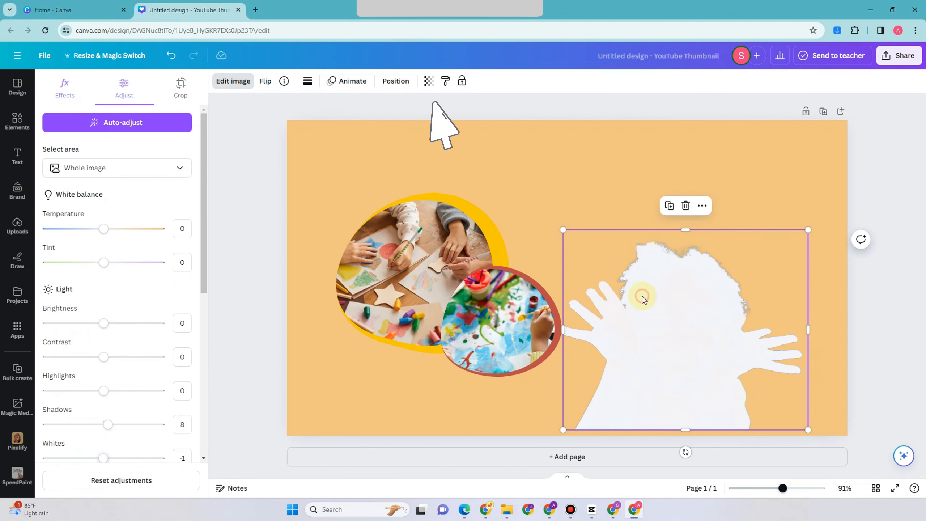
Set the white silhouette's transparency to 89
click(428, 85)
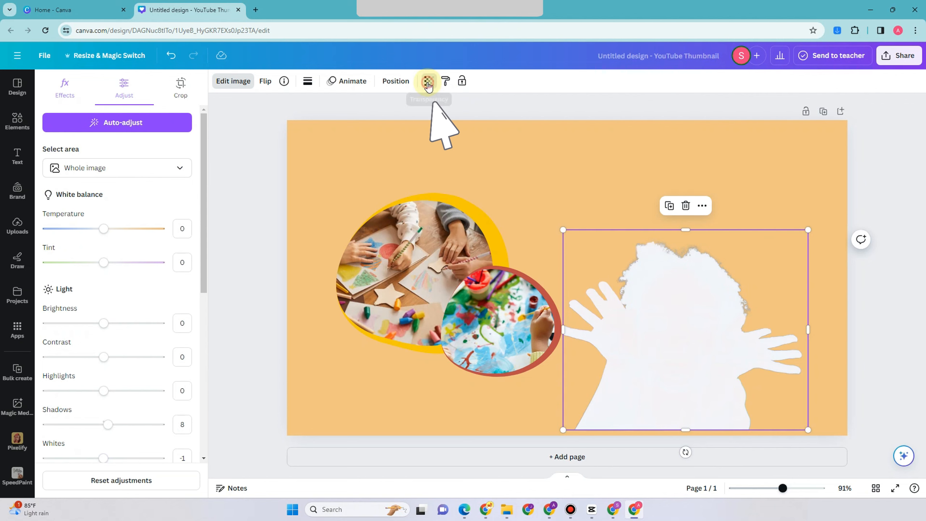
drag(400, 121, 395, 124)
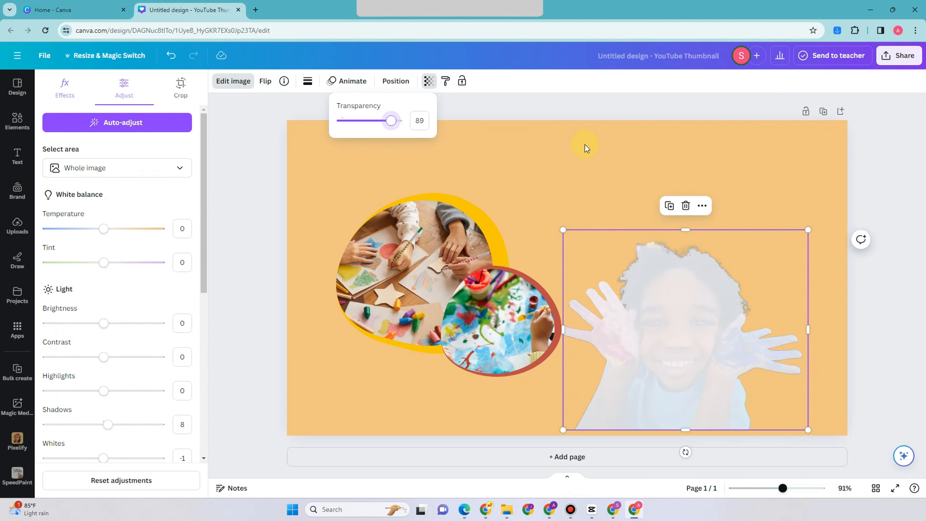
click(750, 362)
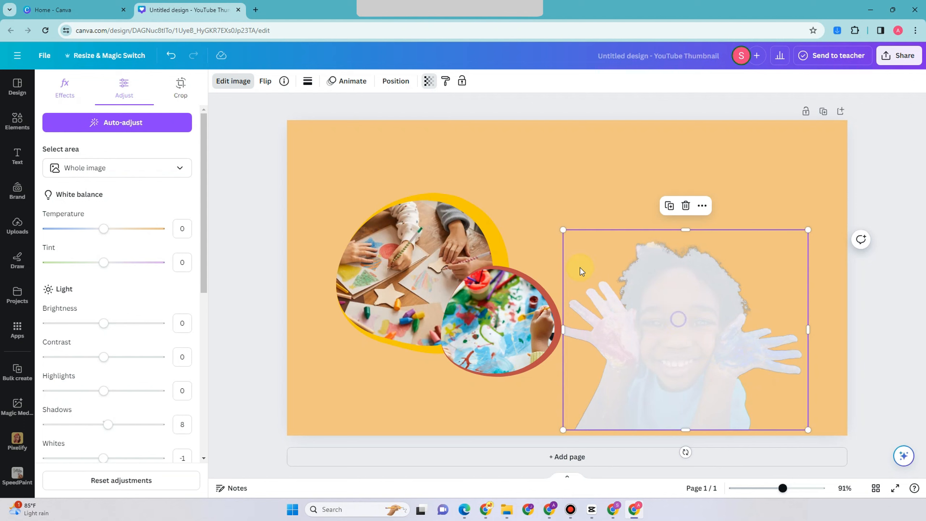
Send the white silhouette backward behind the child cutout and enlarge it slightly to form a white outline
right_click(678, 331)
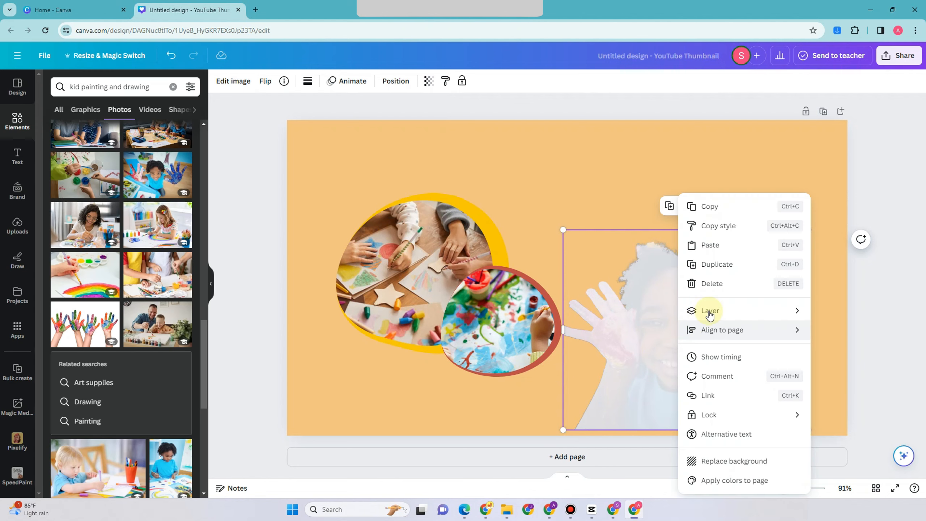
mouse_move(752, 310)
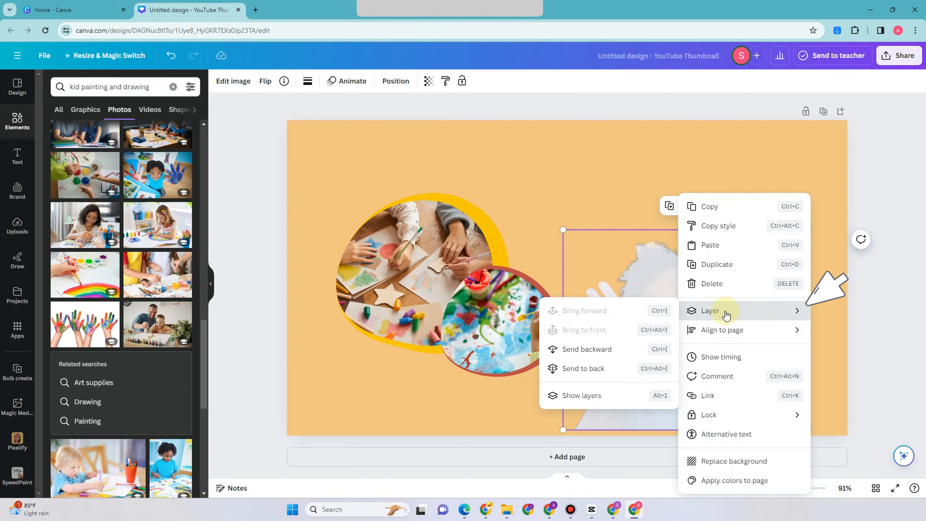
click(611, 355)
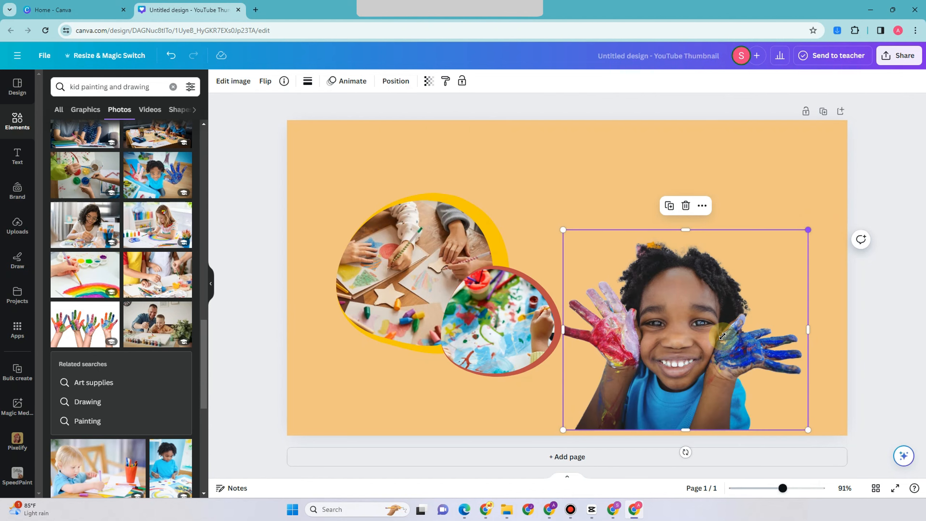
drag(807, 230, 818, 222)
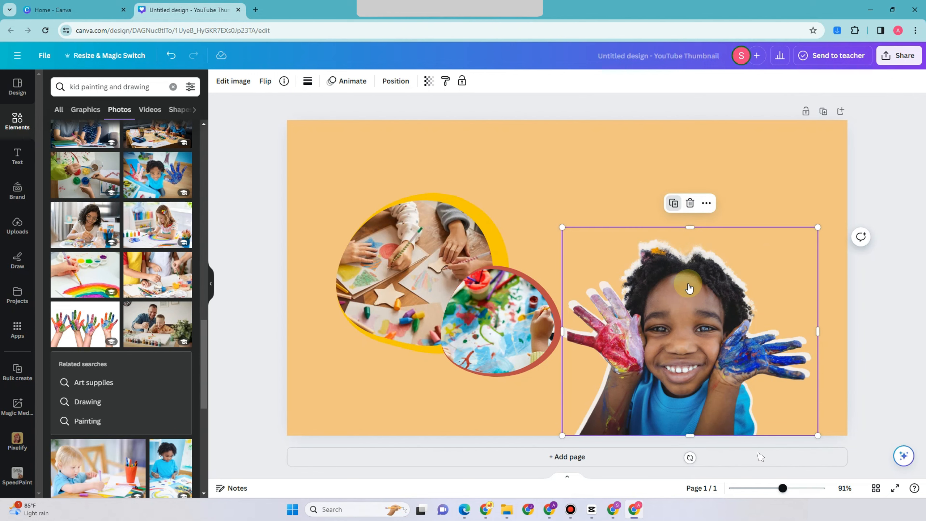
Duplicate the enlarged white silhouette and send the duplicate backward behind the child cutout
right_click(679, 311)
mouse_move(681, 310)
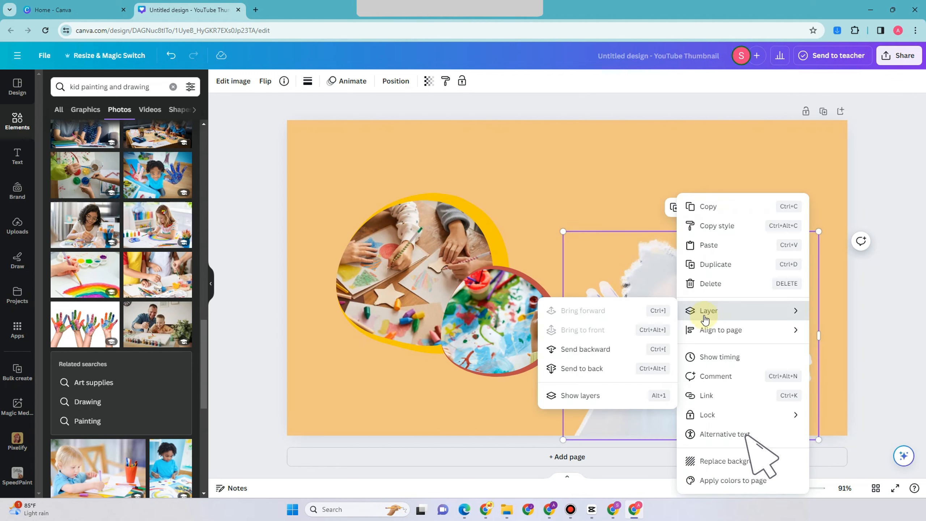
click(612, 350)
drag(651, 334, 671, 330)
Send another duplicate of the white silhouette backward behind the child cutout and align it with the white outline
right_click(674, 296)
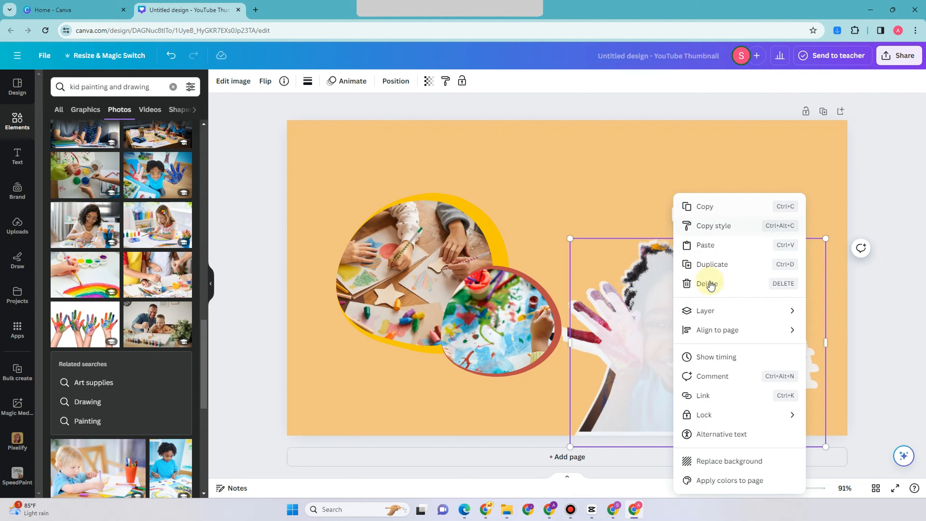
mouse_move(712, 310)
click(614, 350)
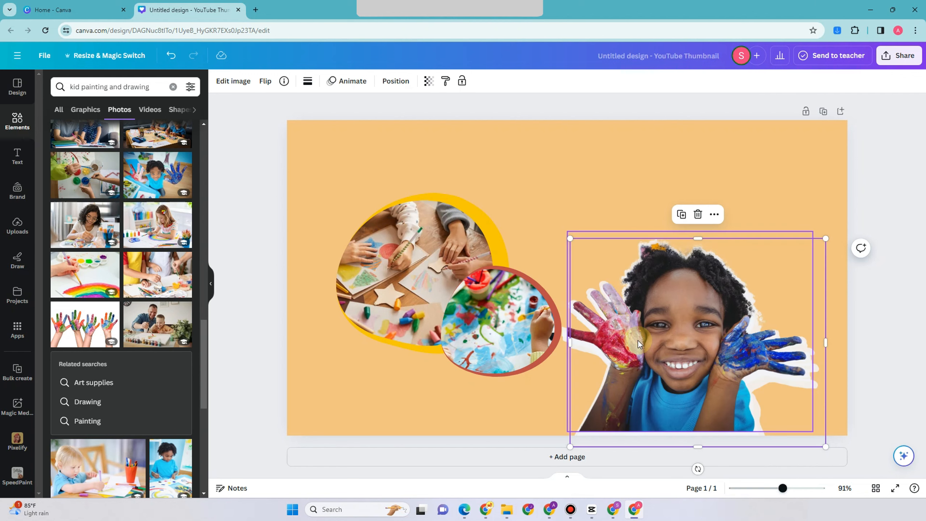
drag(654, 341, 639, 329)
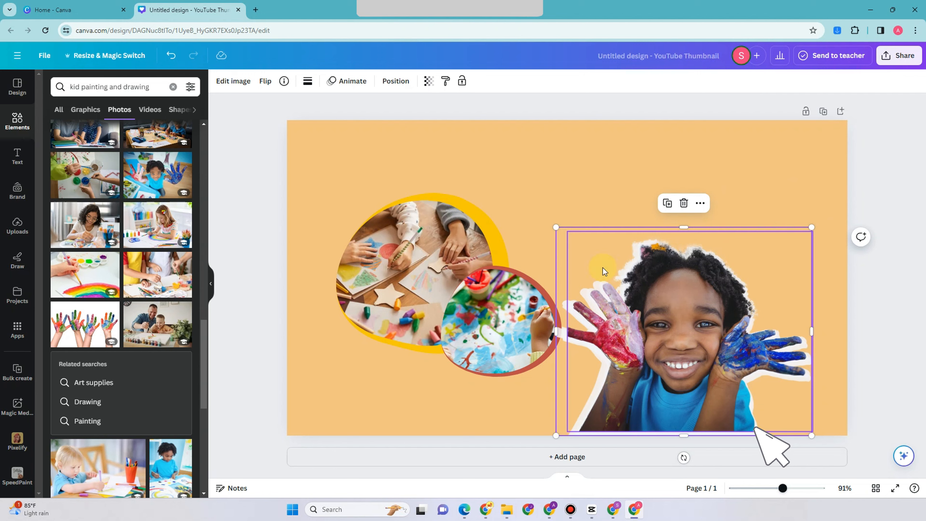
drag(700, 357, 695, 360)
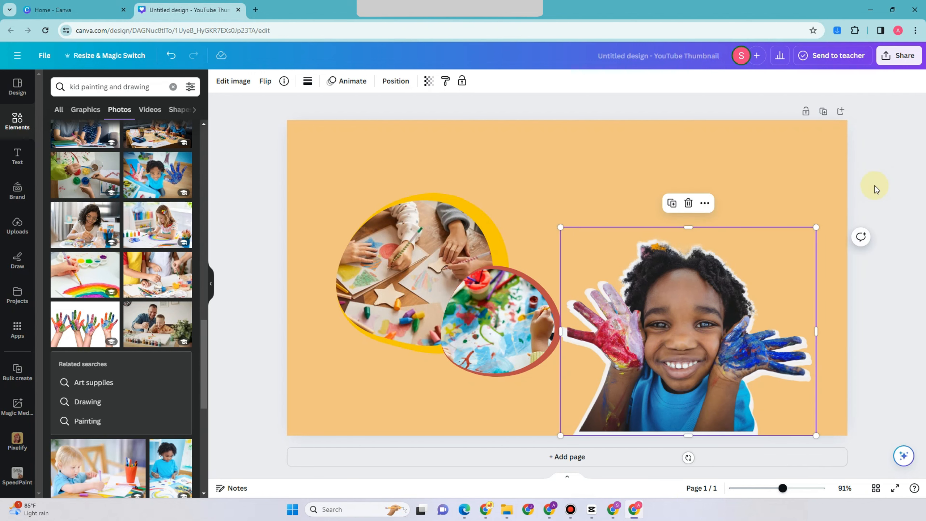
click(797, 193)
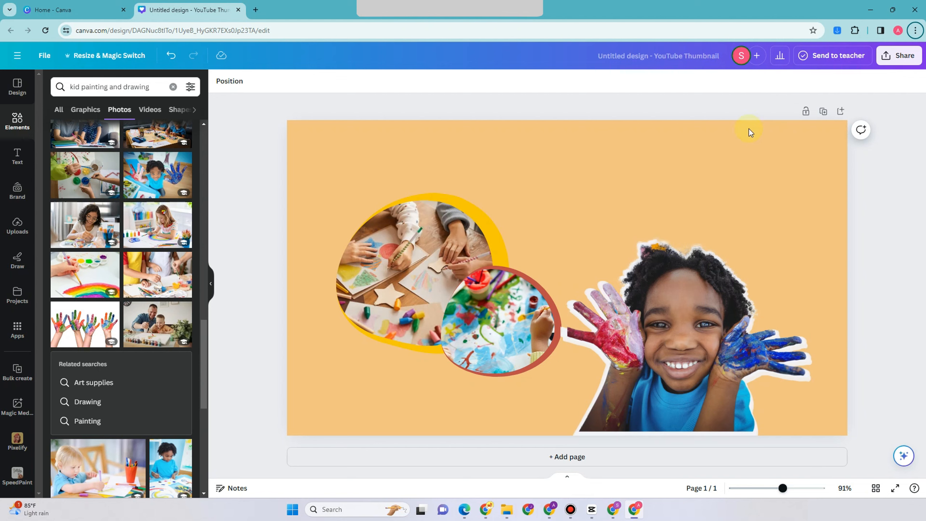
Add a default heading text box to the thumbnail page
click(657, 180)
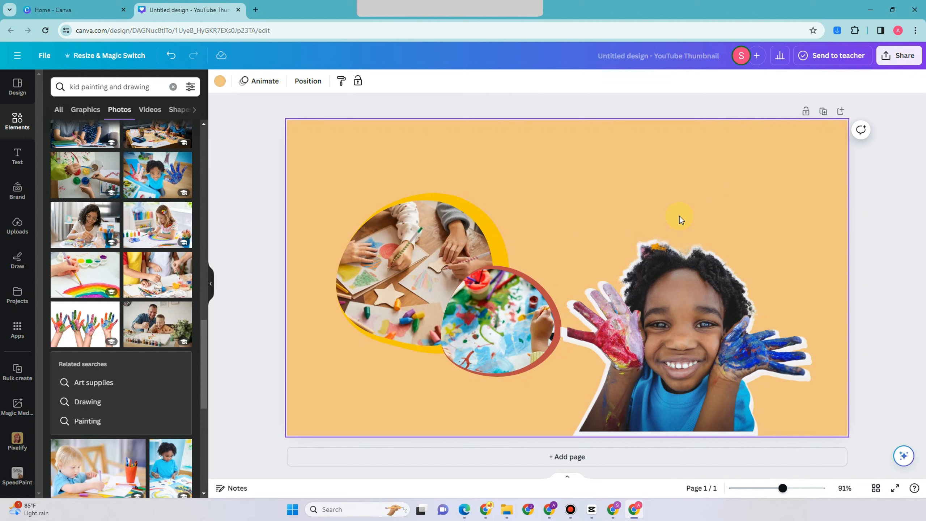
click(18, 161)
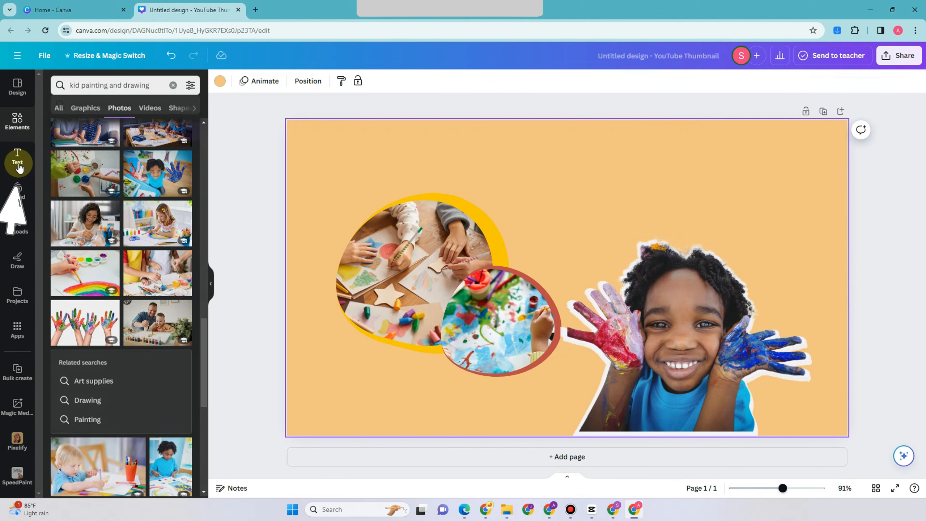
click(110, 182)
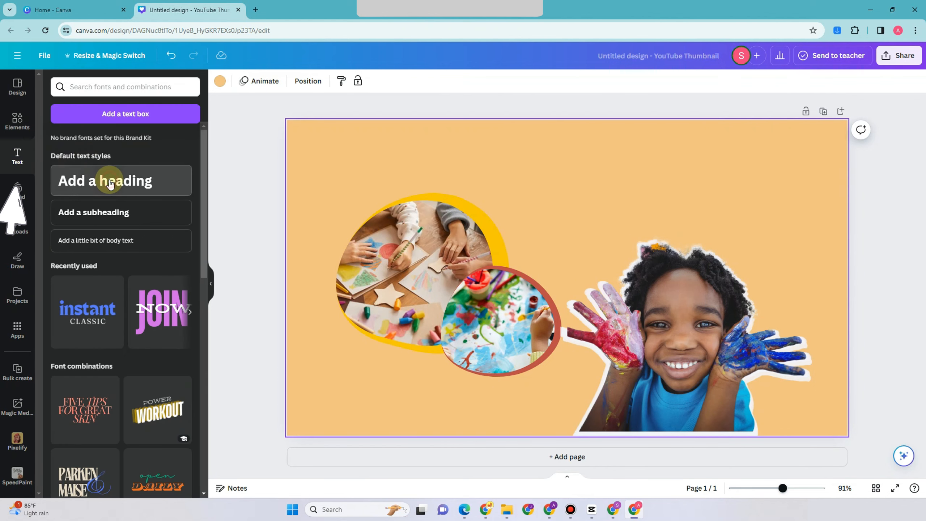
Replace the heading text with "Fun?" and move it above the child's head
text(Fun)
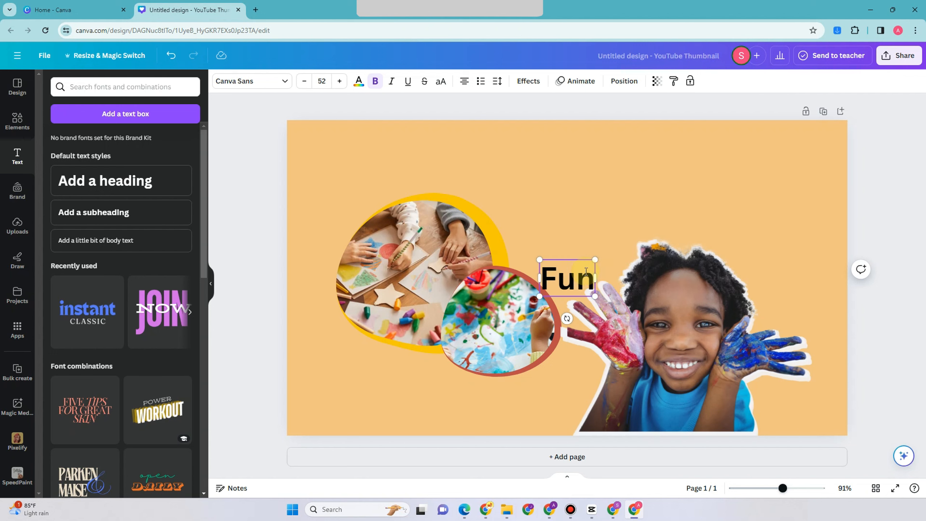
text(?)
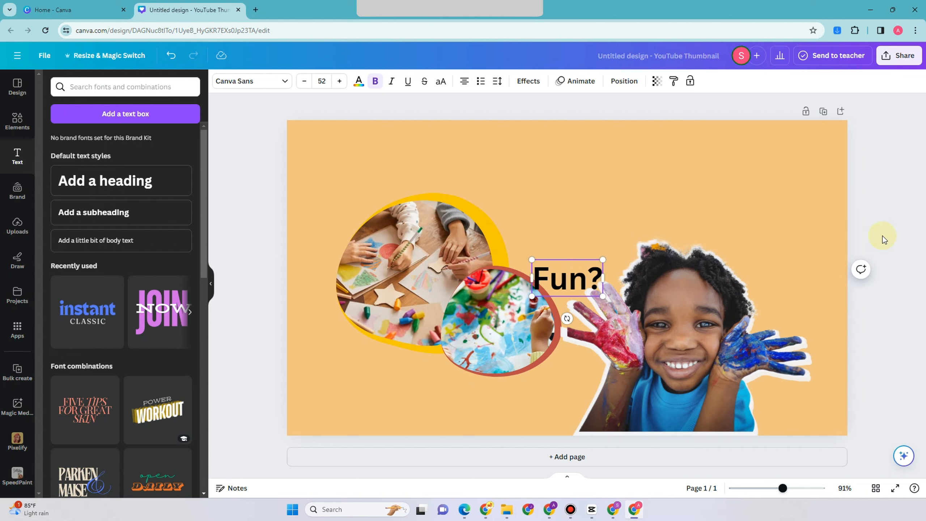
click(586, 275)
drag(585, 275, 697, 205)
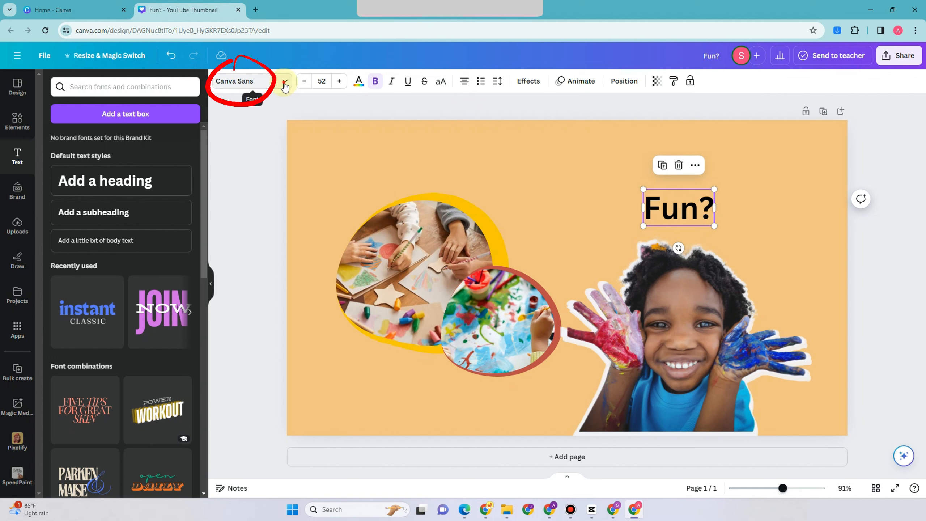
Set the "Fun?" heading's font to Sifonn and its size to 120
click(242, 82)
click(123, 107)
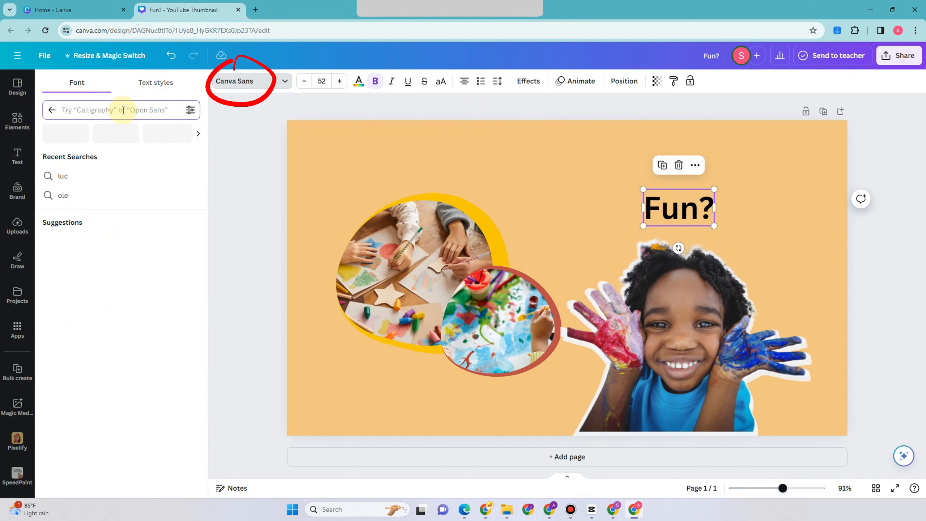
text(sif)
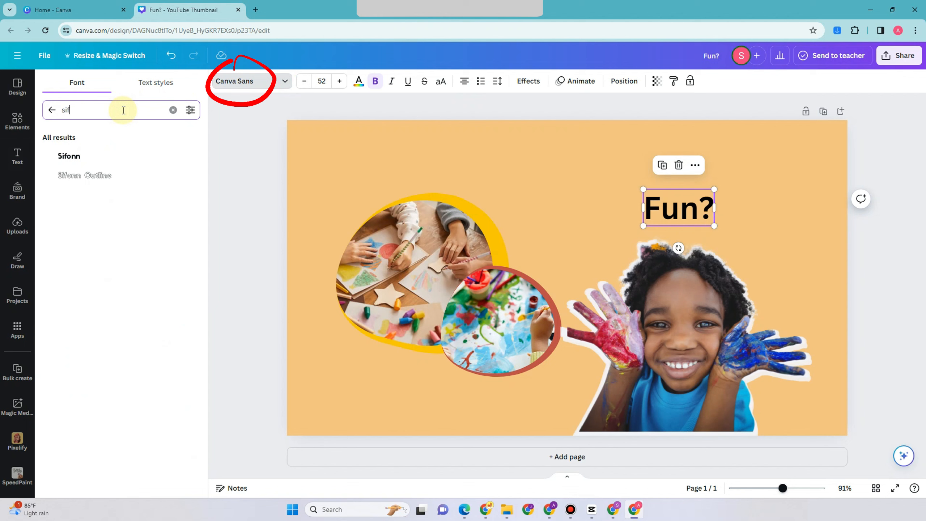
click(75, 157)
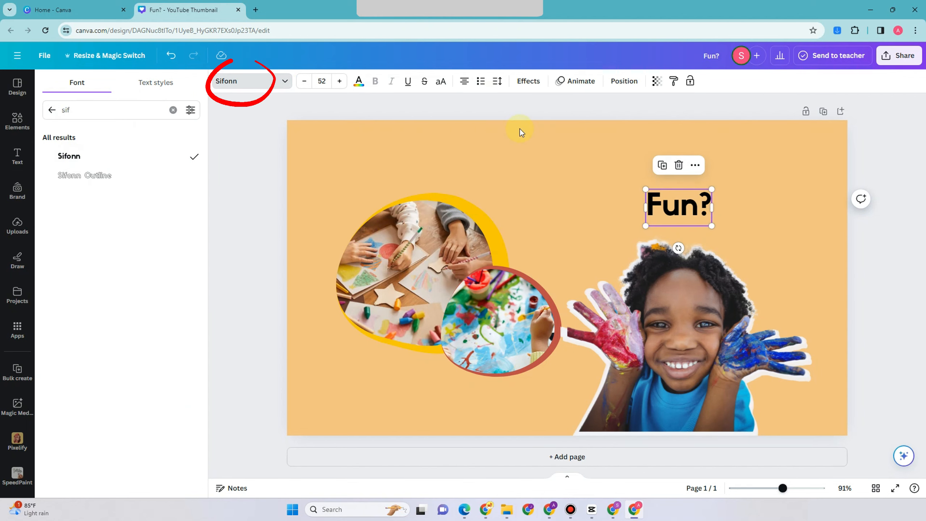
click(322, 81)
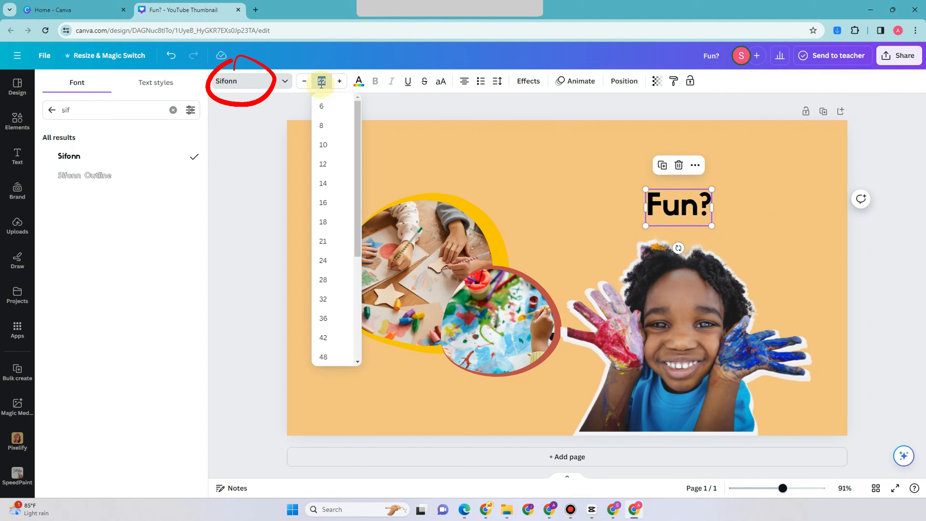
text(120)
key(Return)
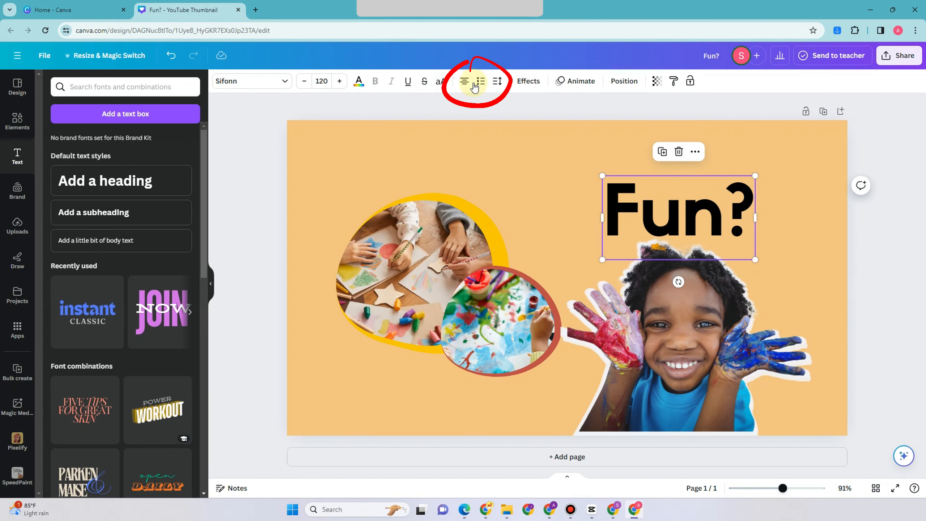
Set the "Fun?" heading's letter spacing to -30
click(497, 82)
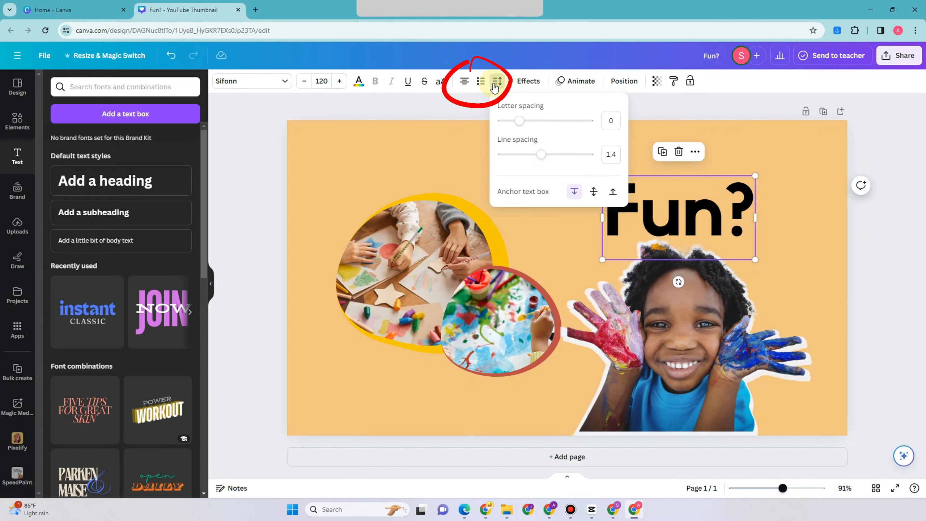
click(609, 122)
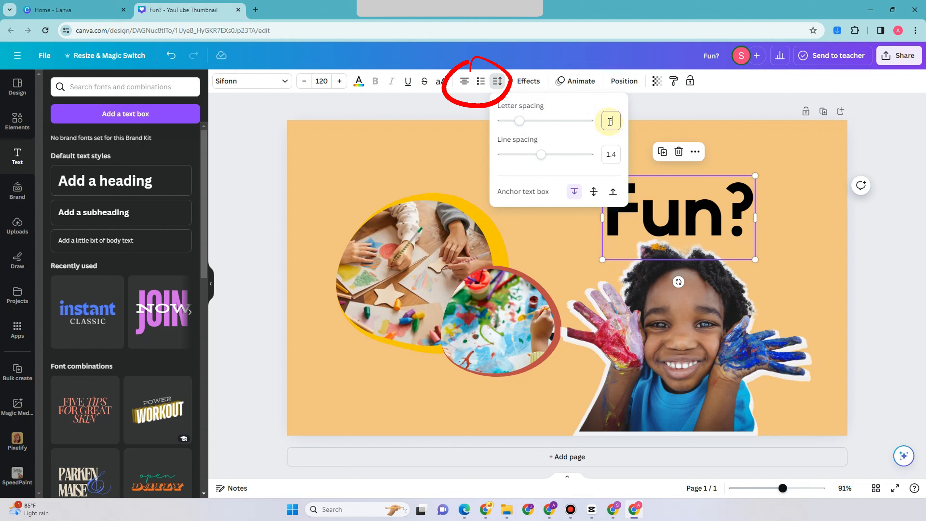
text(-10)
key(Return)
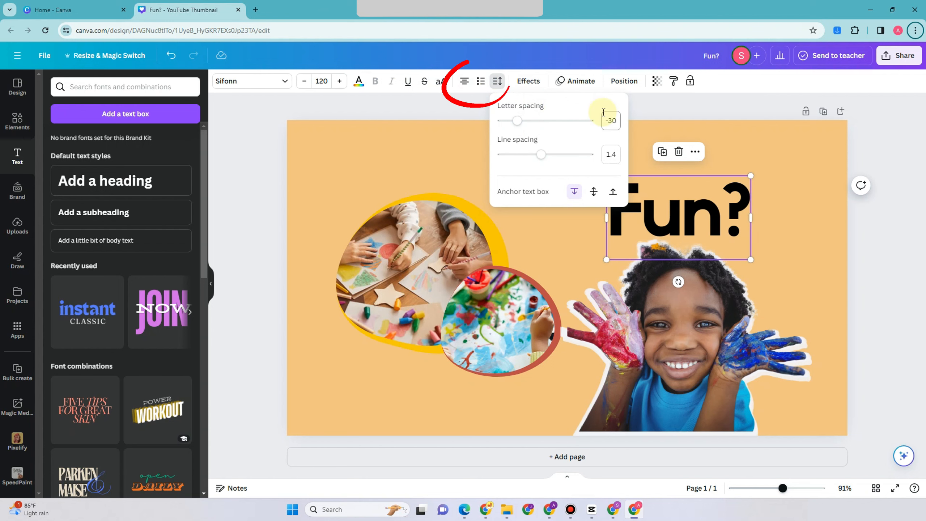
key(alt+f)
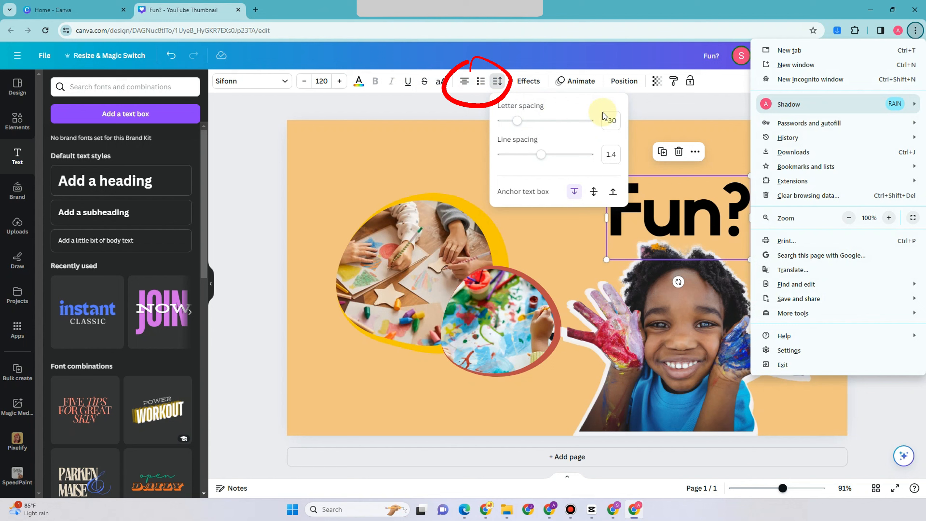
click(640, 166)
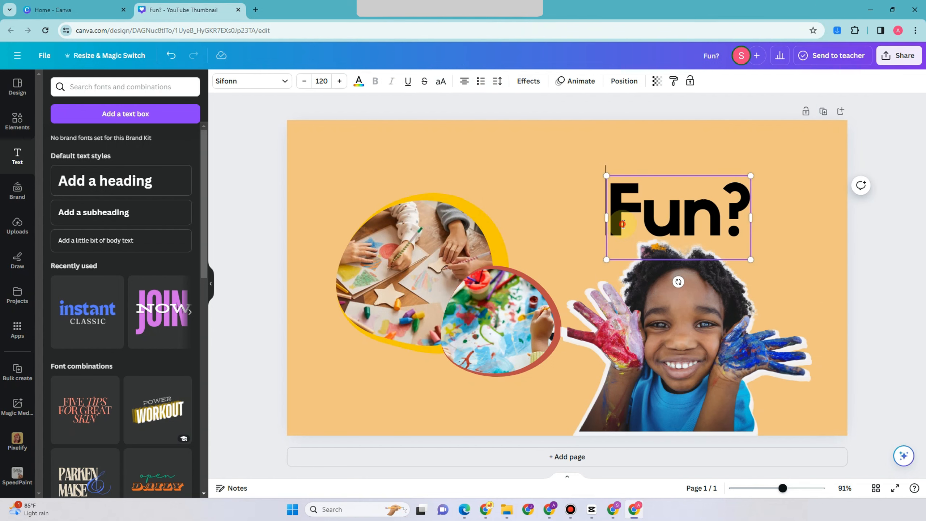
Color the "Fun?" heading text with the document's yellow, #f6c700
drag(615, 215, 744, 221)
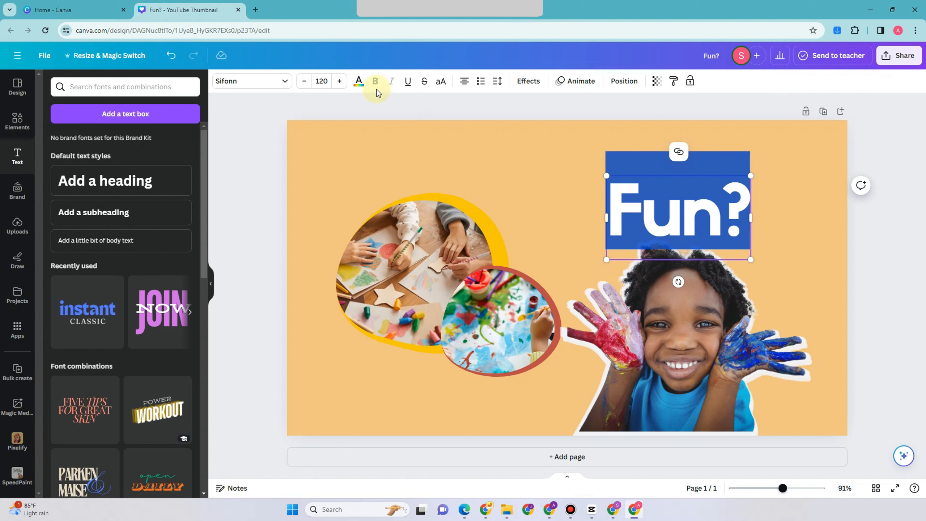
click(359, 81)
click(154, 140)
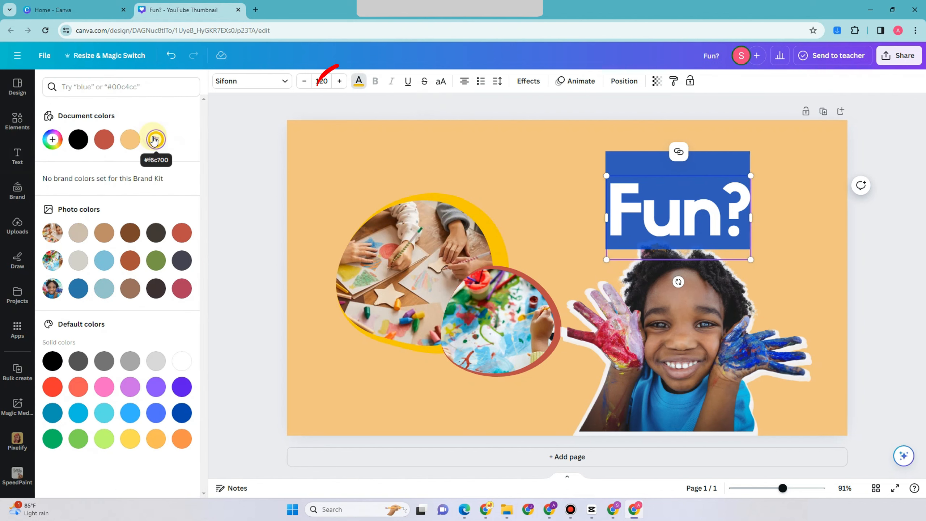
click(681, 214)
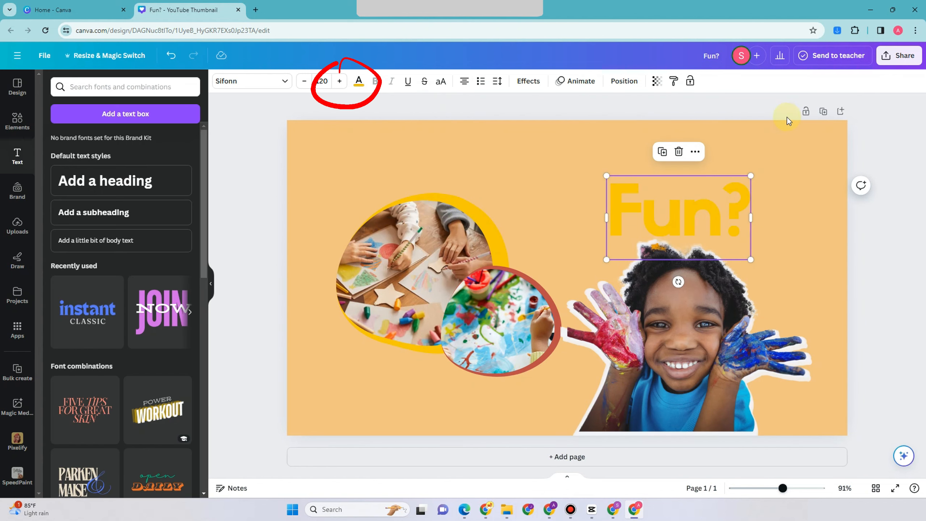
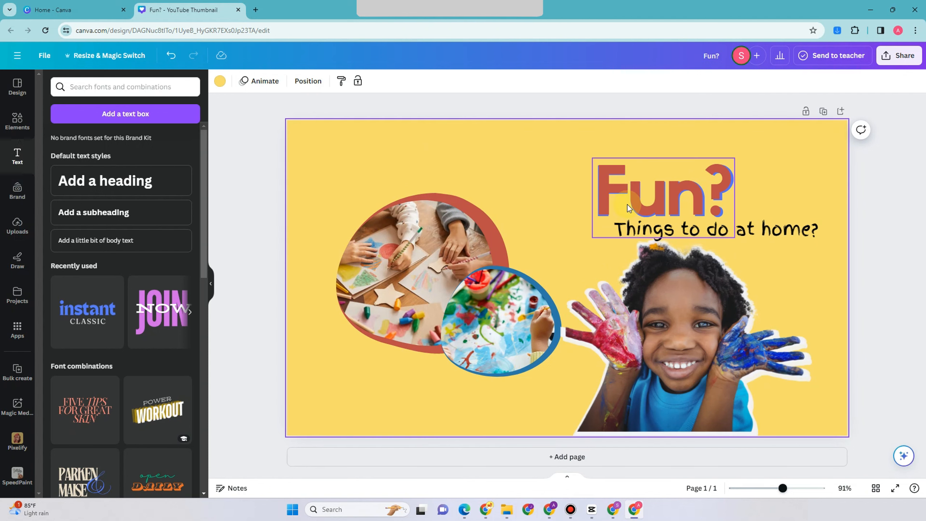
Search the elements library for "paint pattern" and limit the results to graphics
click(27, 128)
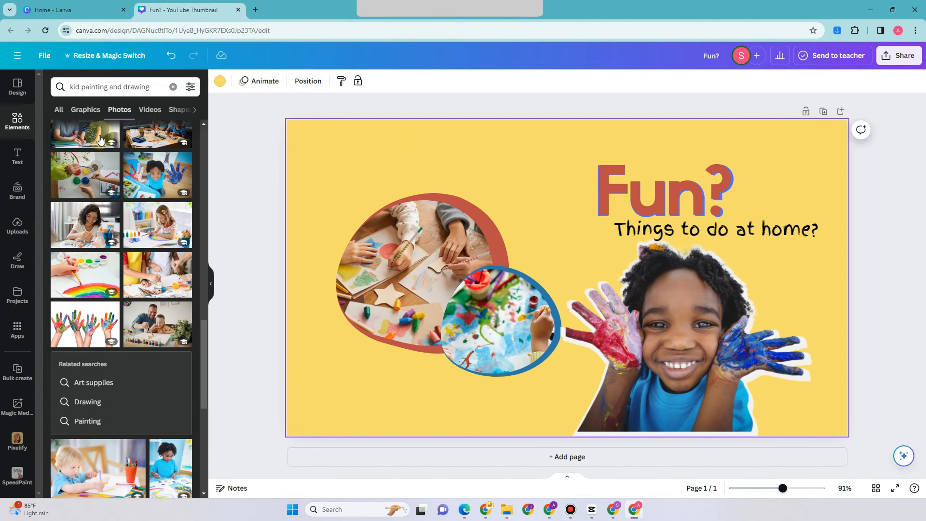
click(172, 87)
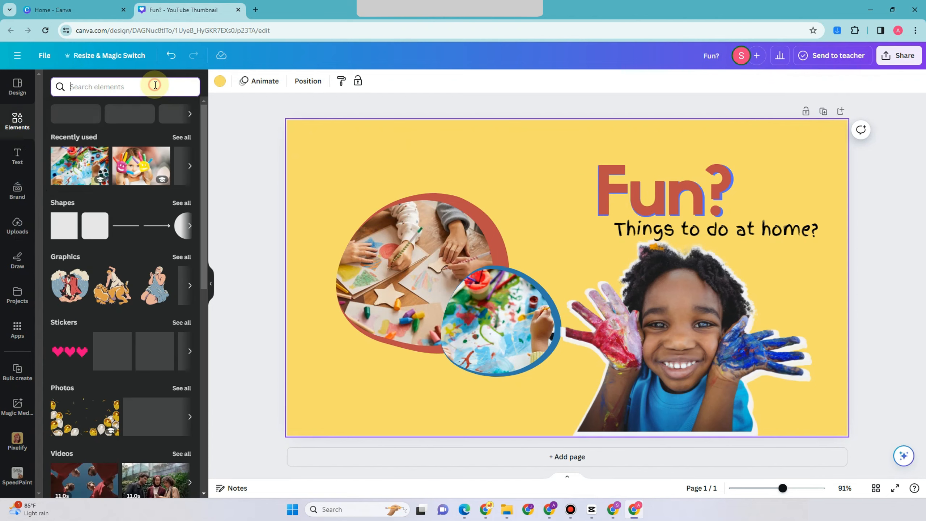
text(paint patter)
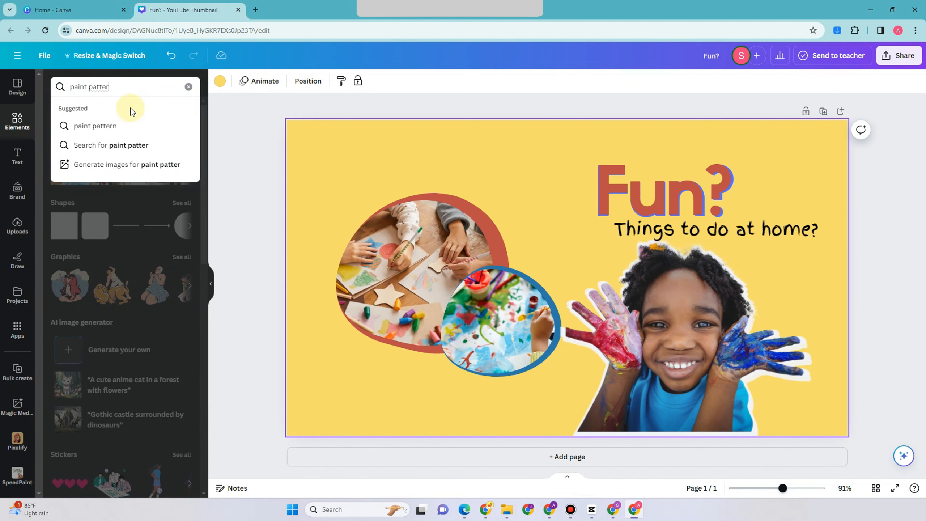
click(128, 123)
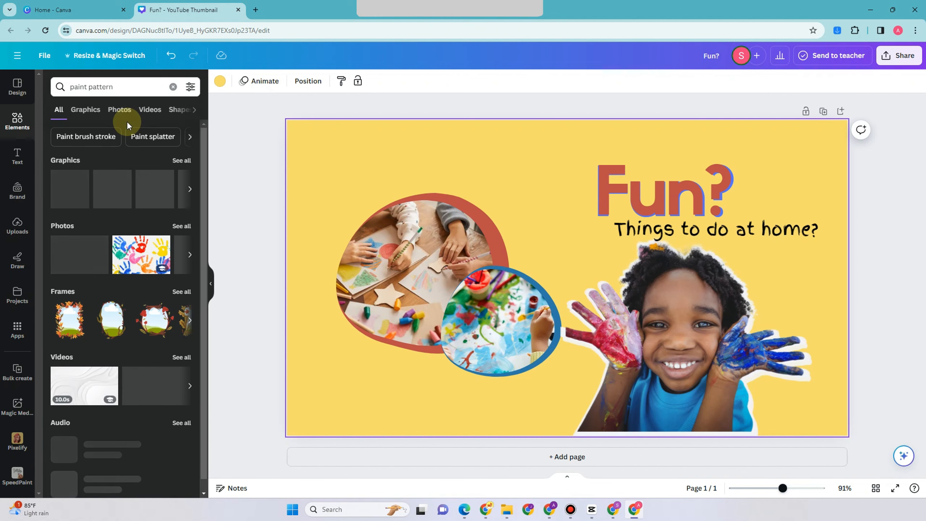
click(88, 116)
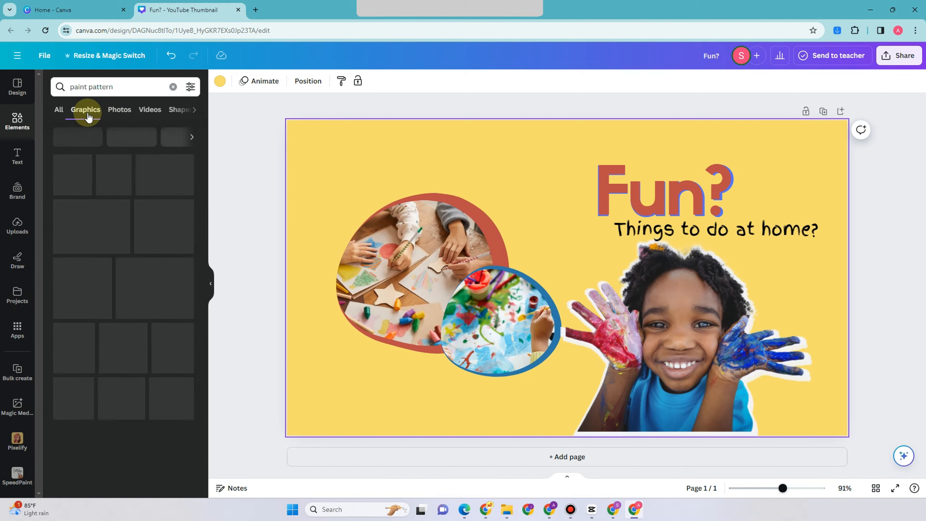
Find the blue and yellow brush-stroke pattern among the graphics and add it to the thumbnail
scroll(170, 307, down, 2)
scroll(169, 306, down, 10)
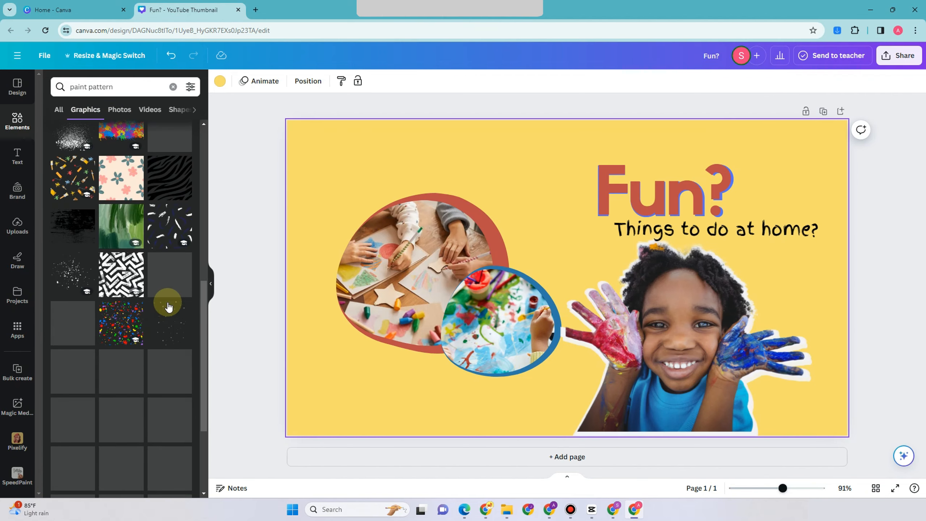
scroll(167, 301, down, 3)
scroll(159, 319, down, 3)
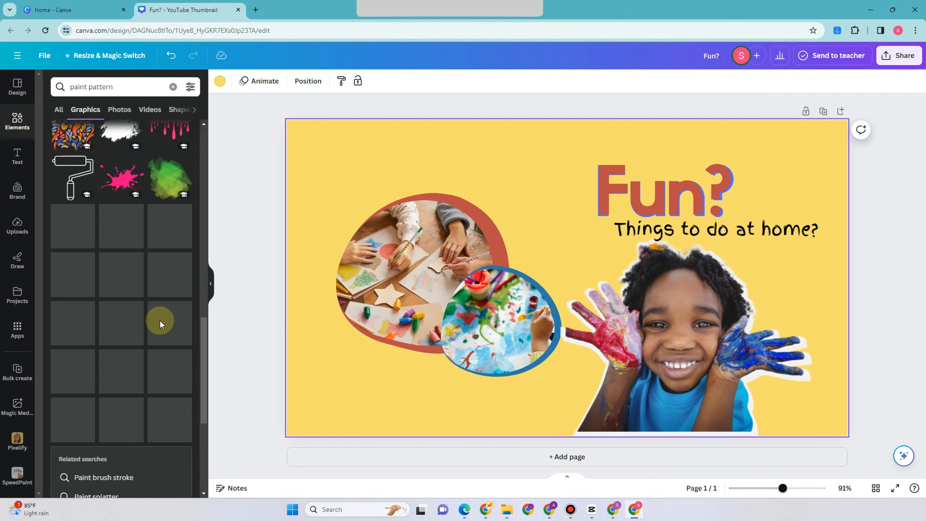
scroll(152, 211, up, 3)
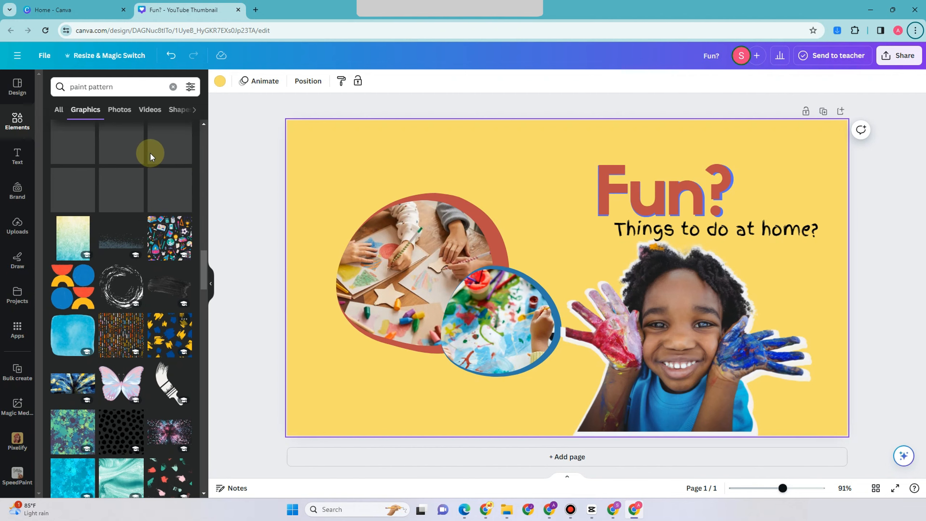
click(171, 332)
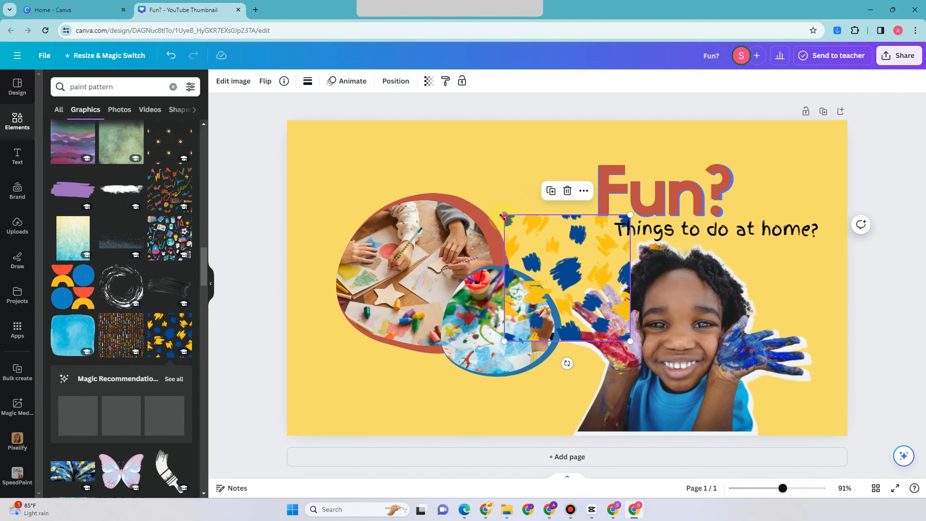
Enlarge the blue and yellow brush-stroke pattern to nearly the full page width and center it over the thumbnail
mouse_move(503, 217)
mouse_down()
mouse_move(398, 193)
mouse_move(283, 184)
mouse_up()
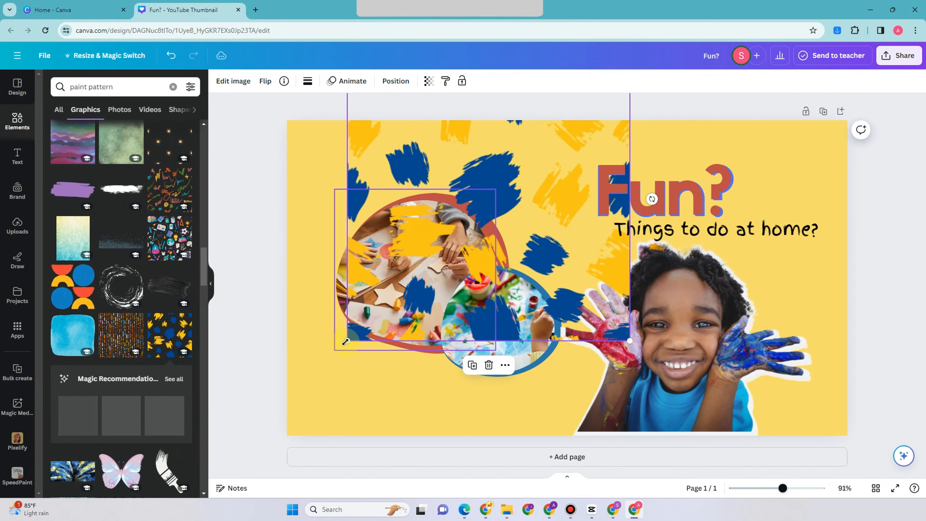
drag(345, 341, 219, 469)
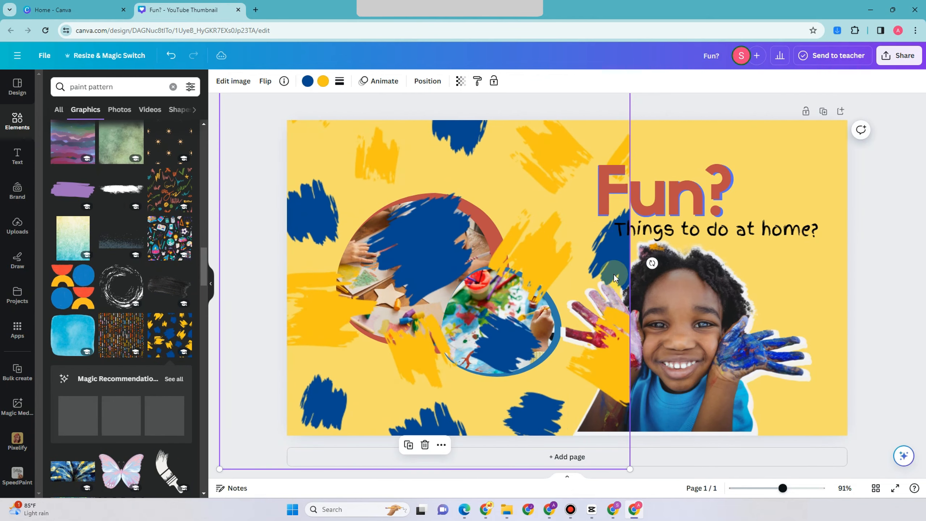
drag(614, 277, 676, 285)
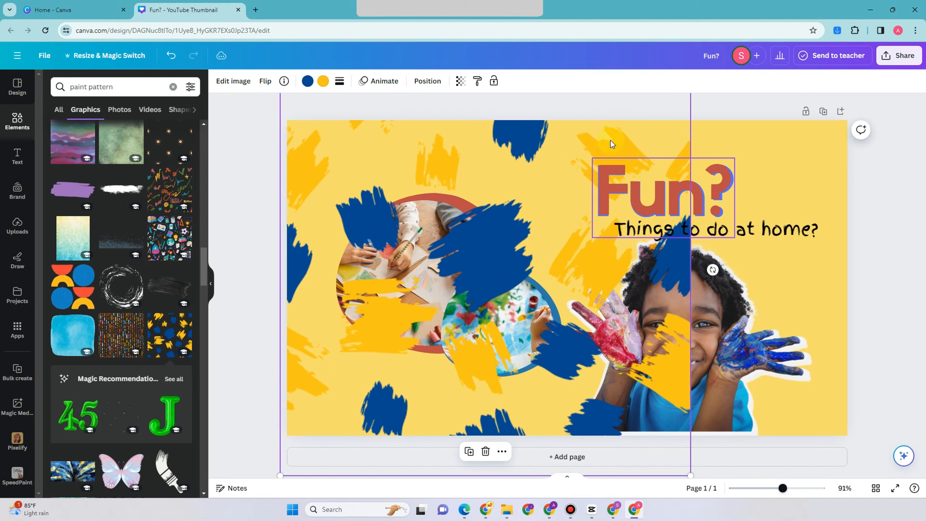
click(619, 166)
click(679, 132)
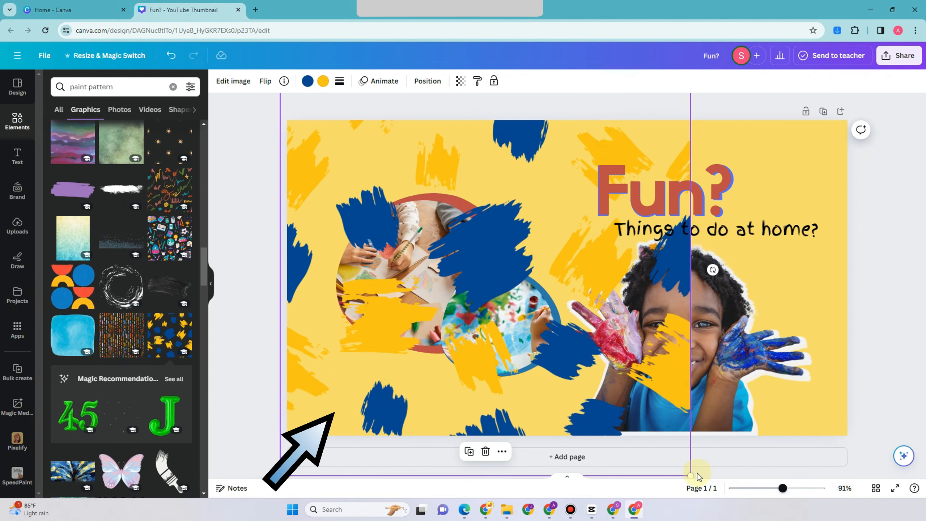
drag(690, 475, 826, 476)
drag(923, 492, 923, 513)
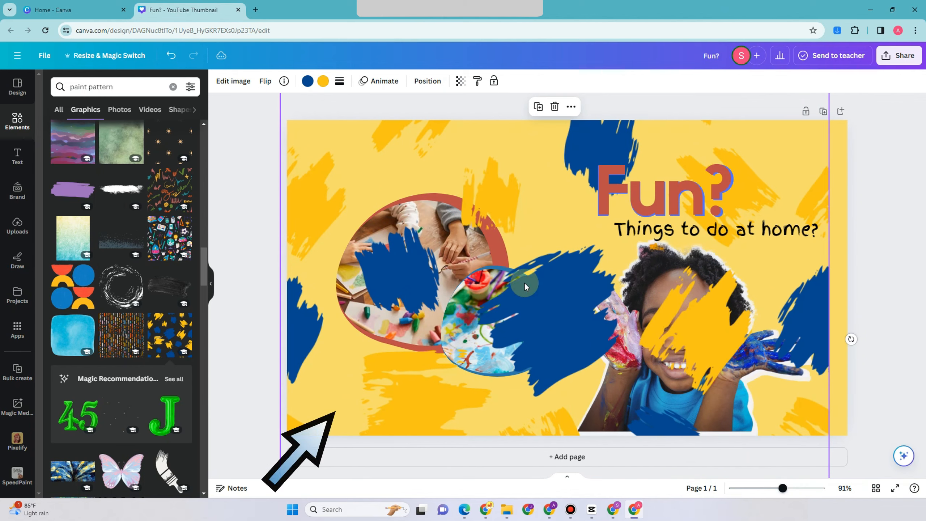
mouse_move(502, 283)
mouse_down()
mouse_move(525, 279)
mouse_move(512, 281)
mouse_up()
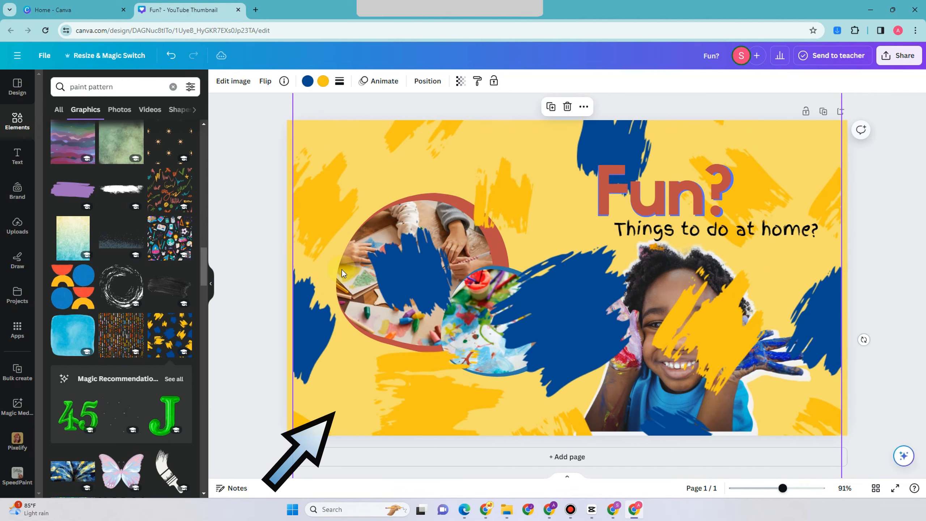
Send the brush-stroke pattern backward behind the child cutout
right_click(507, 142)
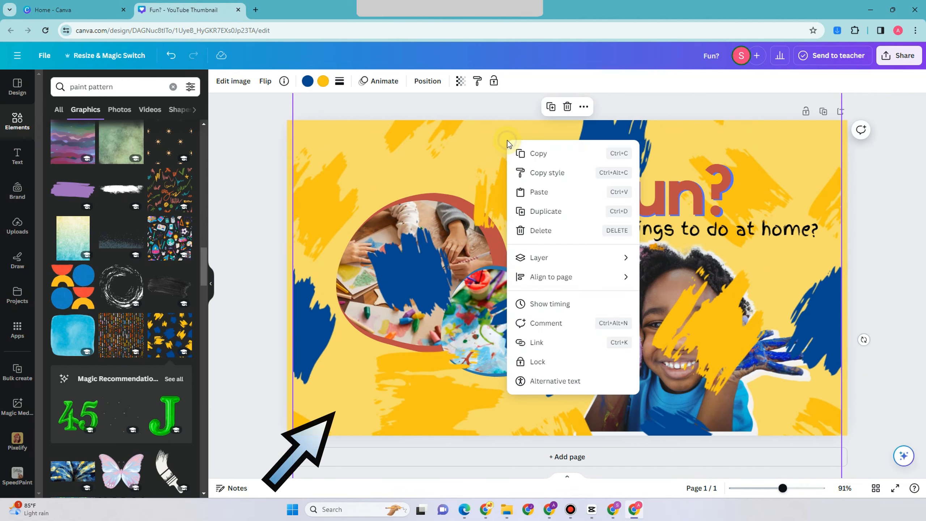
mouse_move(585, 258)
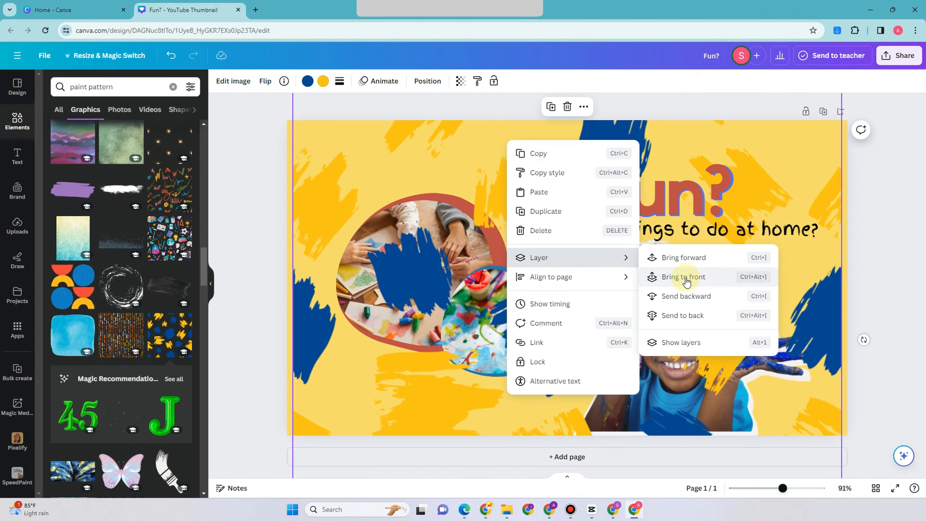
click(690, 296)
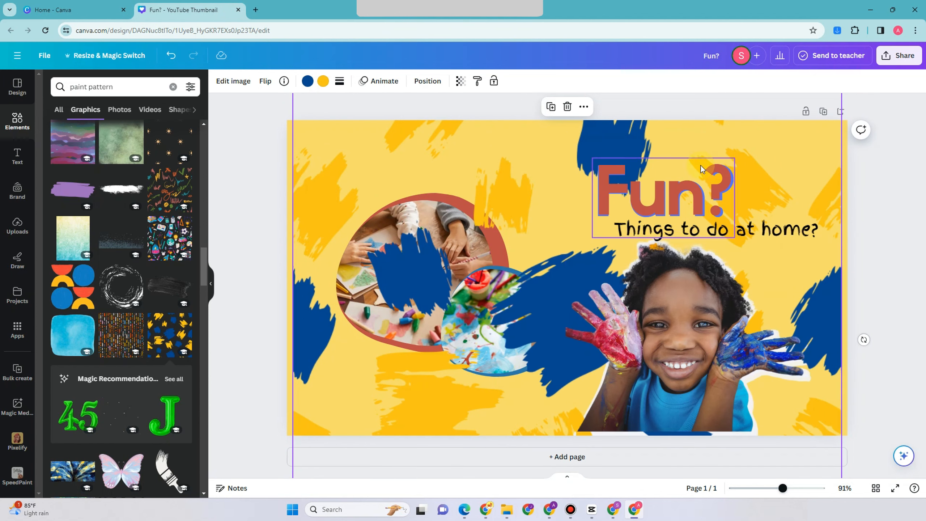
Lower the transparency value of the blue and yellow brush-stroke pattern to 74 and nudge the pattern into place over the page
click(461, 81)
mouse_move(430, 121)
mouse_down()
mouse_move(411, 122)
mouse_move(432, 122)
mouse_up()
mouse_move(333, 206)
mouse_down()
mouse_move(344, 200)
mouse_move(309, 191)
mouse_move(335, 200)
mouse_up()
click(461, 81)
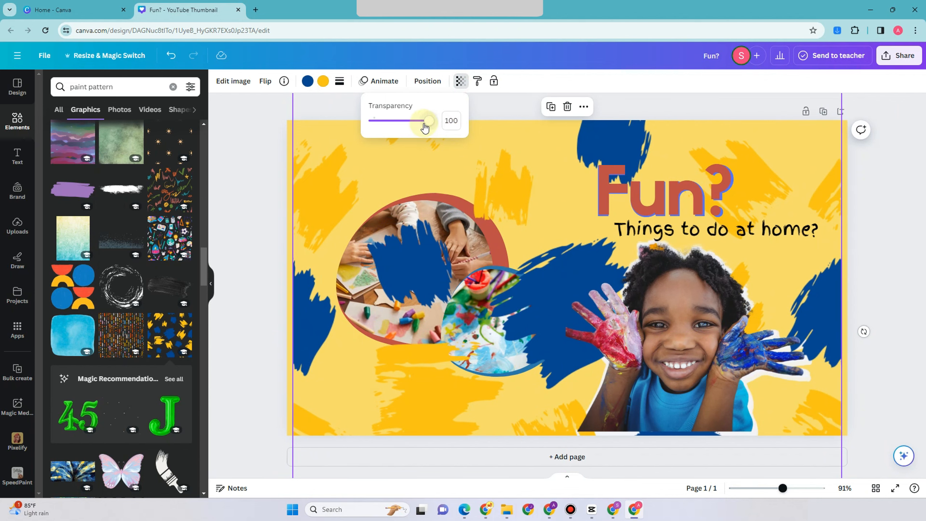
mouse_move(425, 124)
mouse_down()
mouse_move(400, 124)
mouse_move(412, 128)
mouse_up()
drag(414, 218, 397, 193)
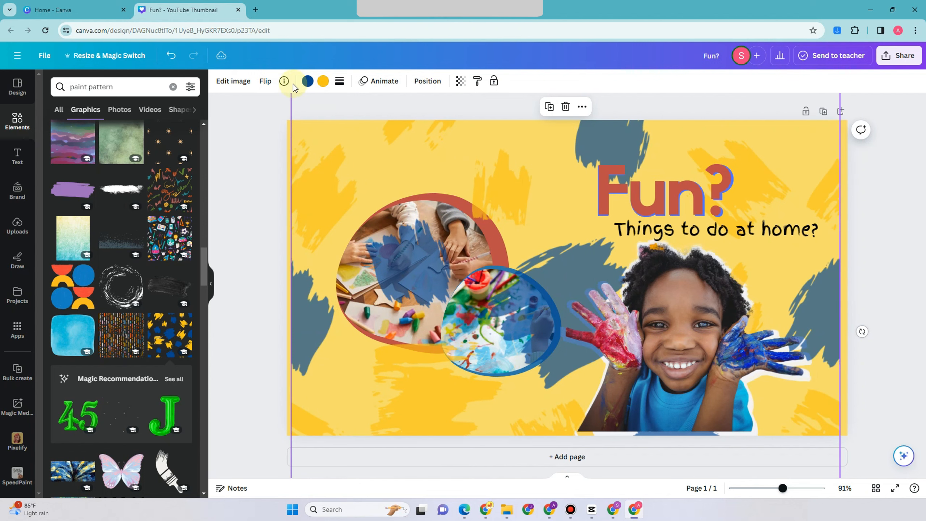
Try the document red on the pattern's blue strokes, then recolor them golden yellow and adjust the shade with a custom color
click(307, 84)
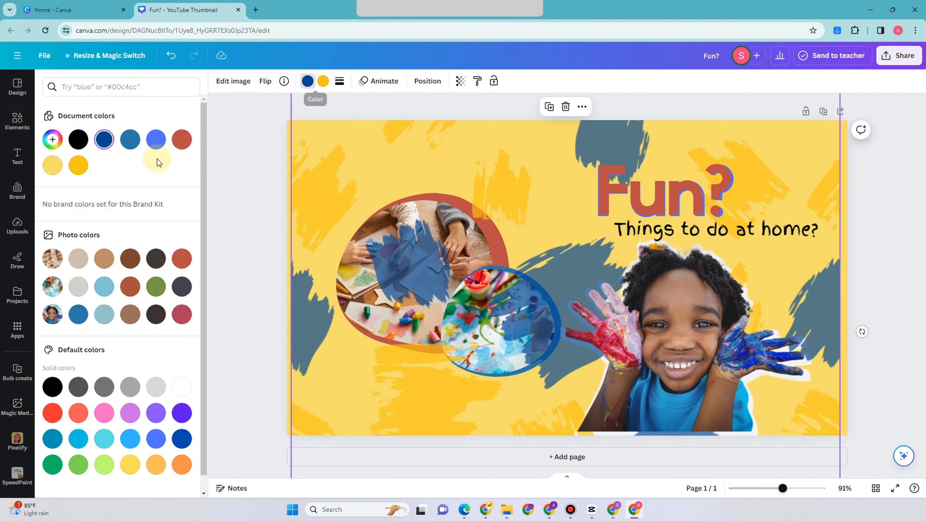
click(182, 140)
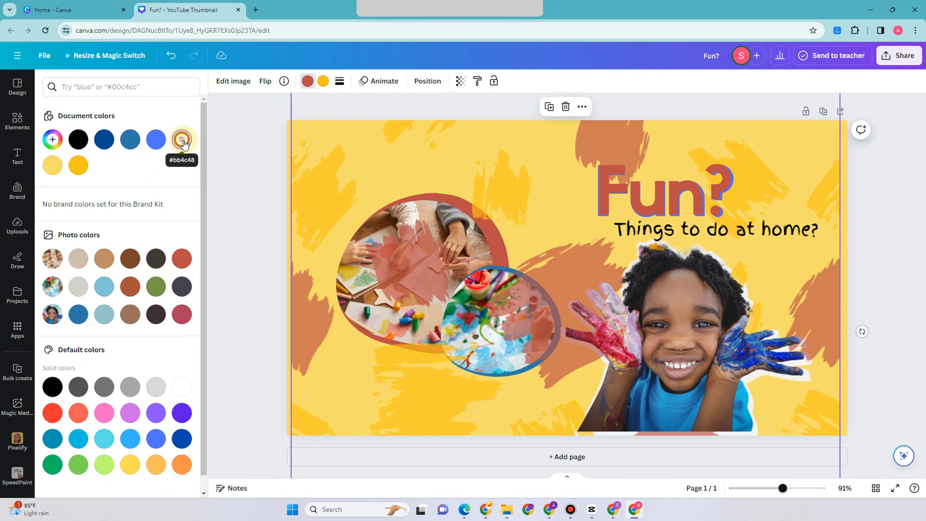
click(79, 166)
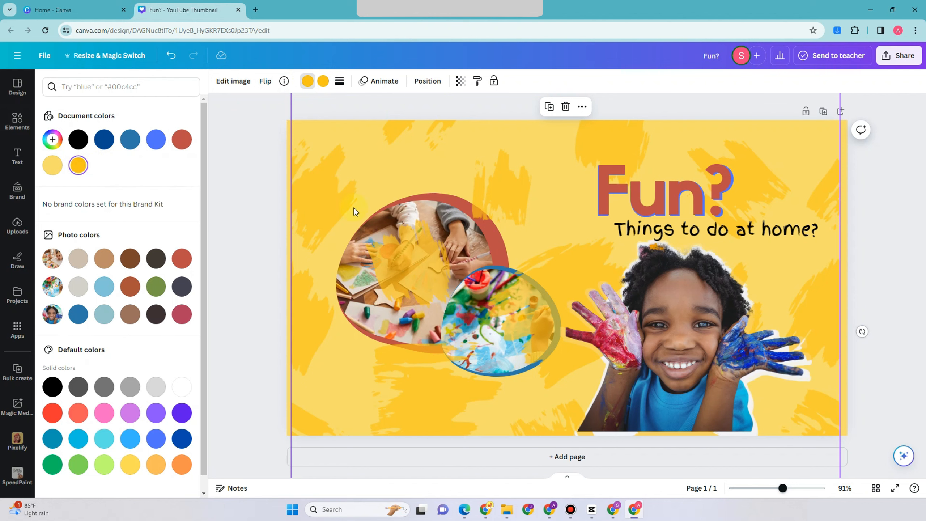
click(460, 83)
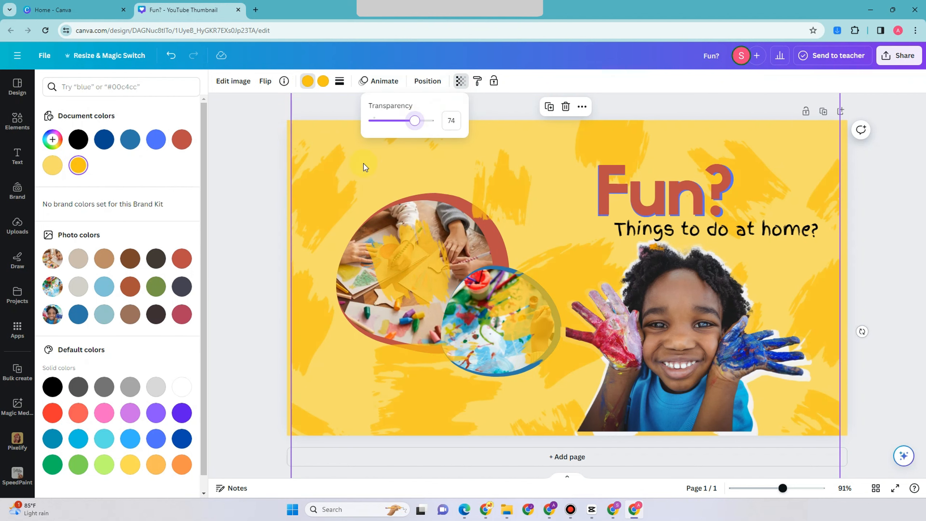
mouse_move(305, 223)
mouse_down()
mouse_move(298, 229)
mouse_move(298, 221)
mouse_up()
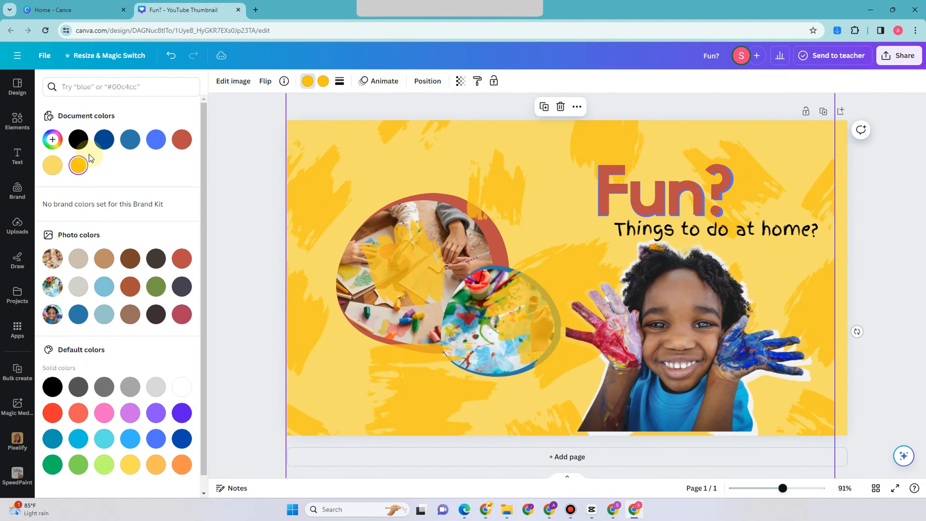
click(51, 140)
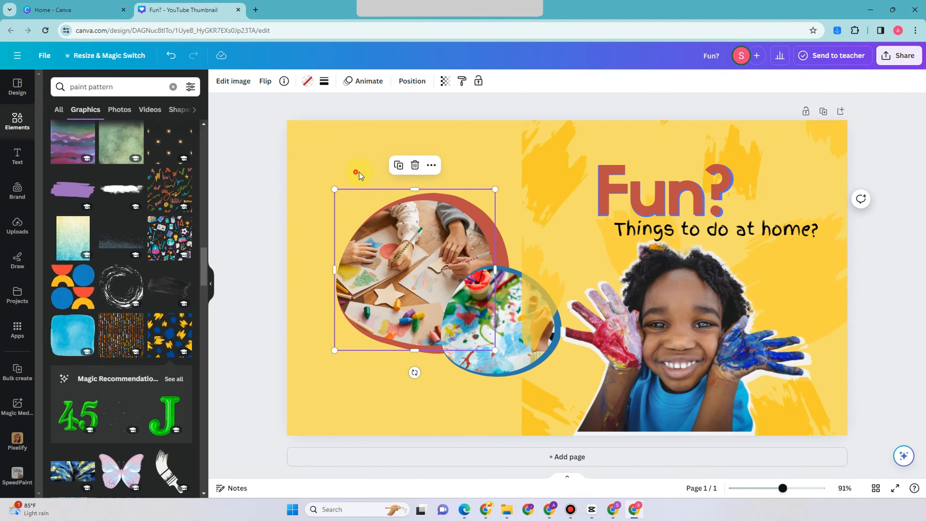
Set the brightness to 39 and the contrast to 35 on the red-rimmed photo of hands doing crafts
drag(356, 172, 532, 343)
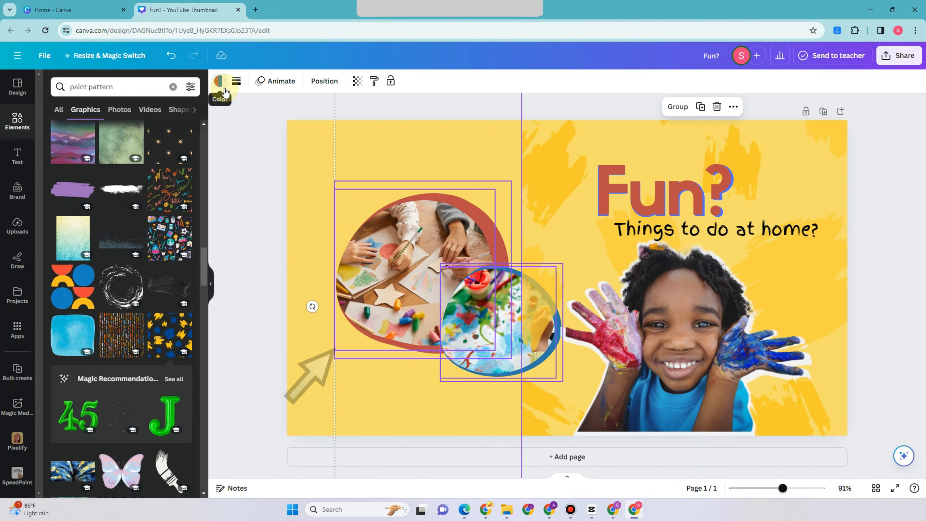
click(419, 253)
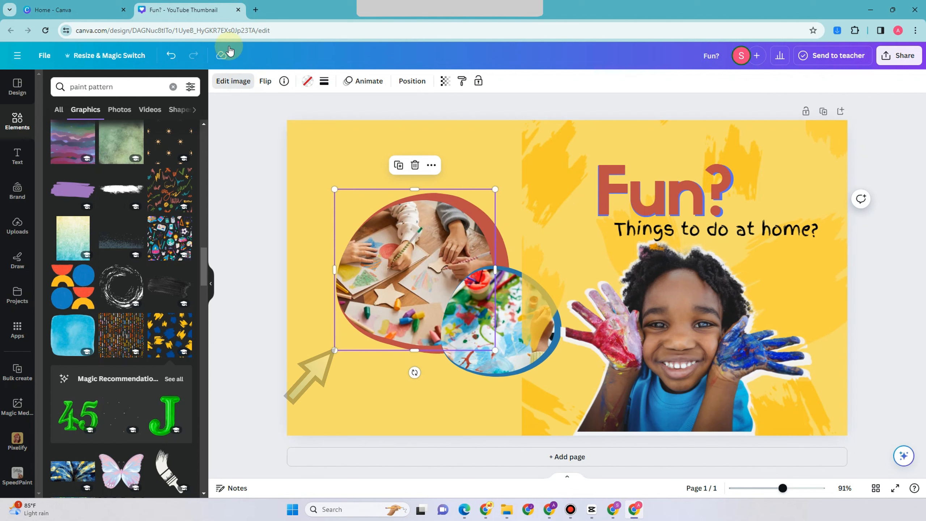
click(233, 81)
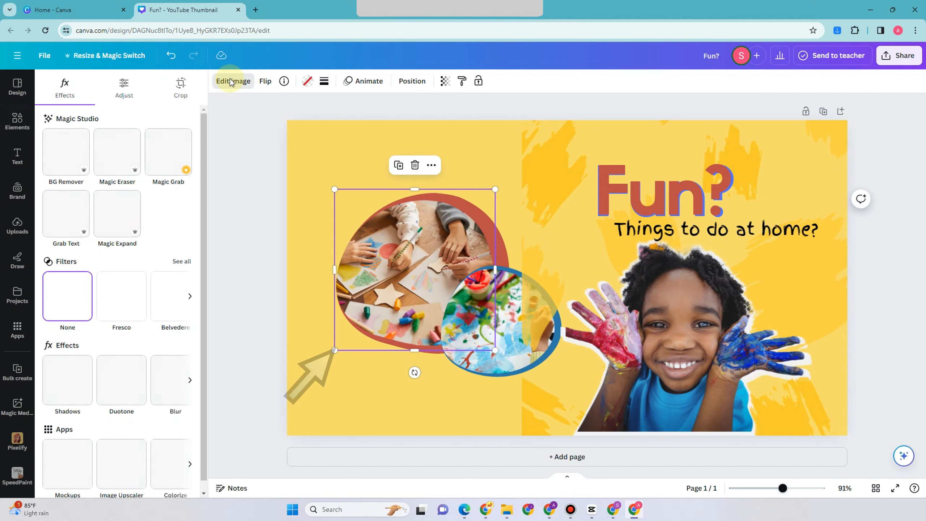
click(123, 91)
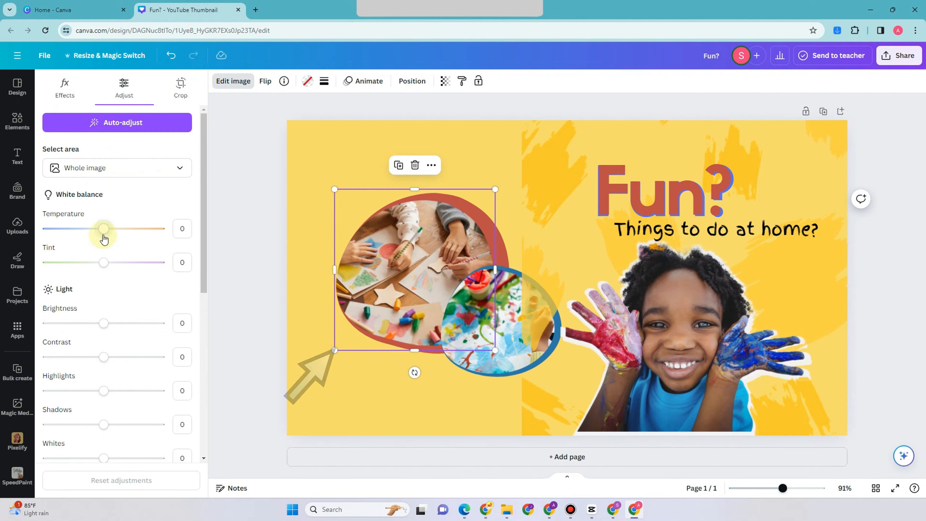
drag(103, 322, 126, 323)
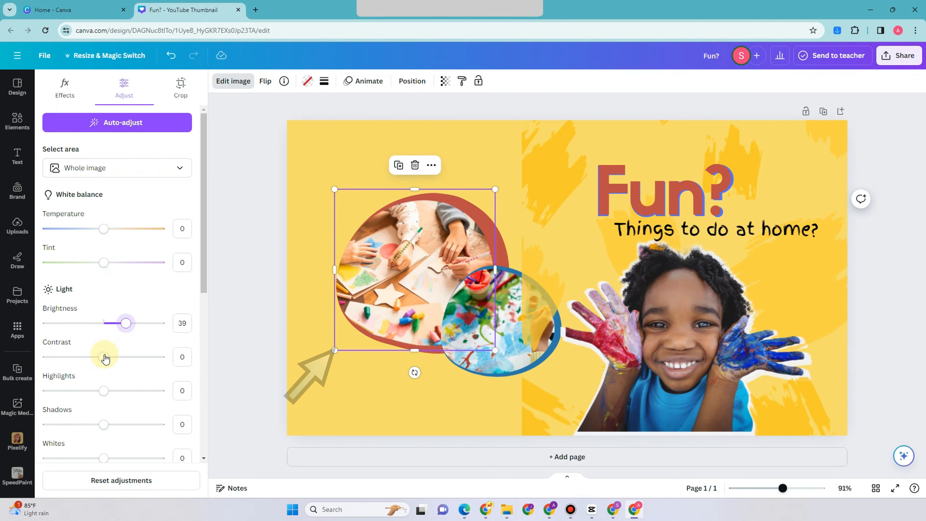
drag(105, 359, 125, 357)
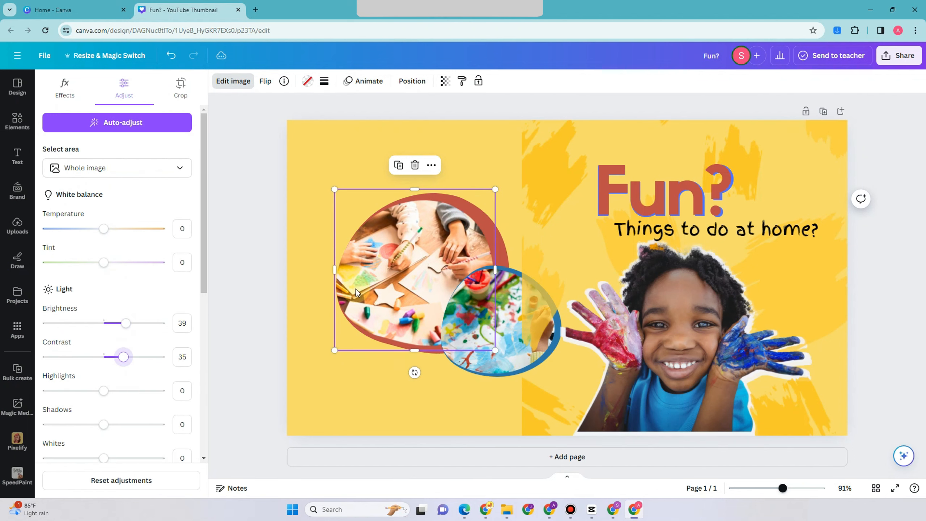
Set the brightness to 29 and the contrast to 33 on the smaller blue-rimmed painting photo
click(506, 355)
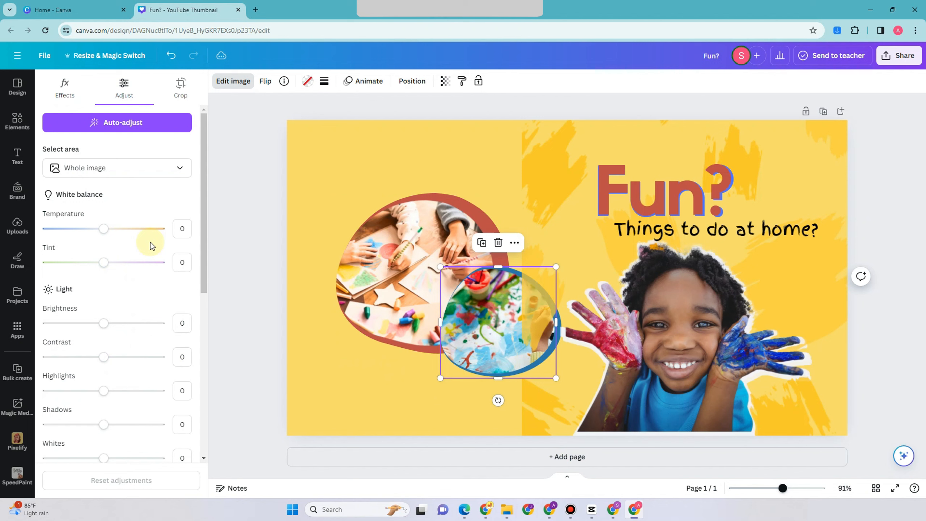
click(110, 324)
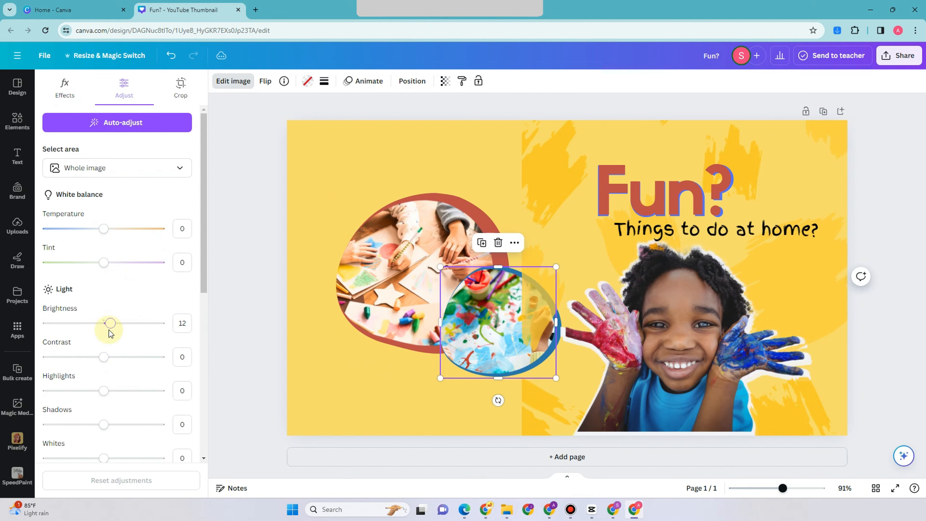
drag(113, 325, 114, 325)
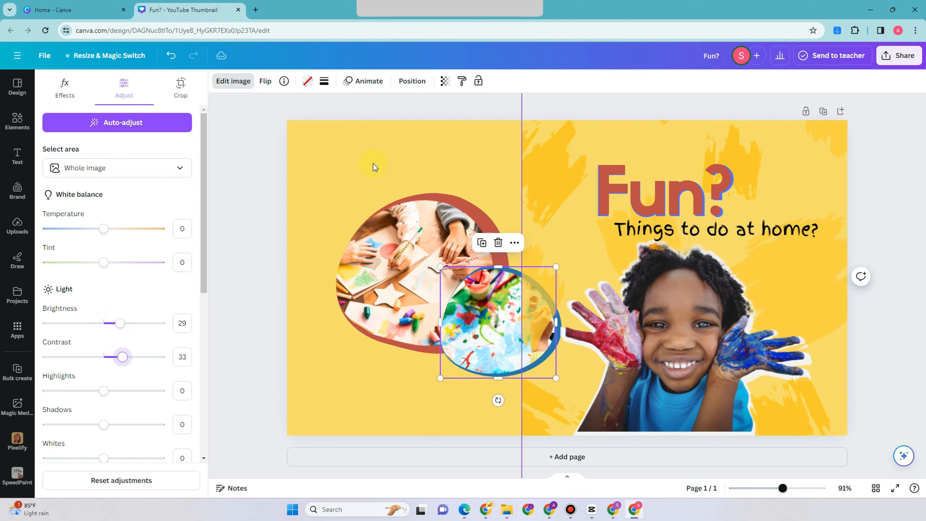
Move the yellow brush-stroke pattern back across the page, send it to the back behind both photos, and align it with the page's left edge
drag(749, 168, 552, 184)
mouse_move(499, 146)
mouse_down()
mouse_move(422, 142)
mouse_move(445, 138)
mouse_up()
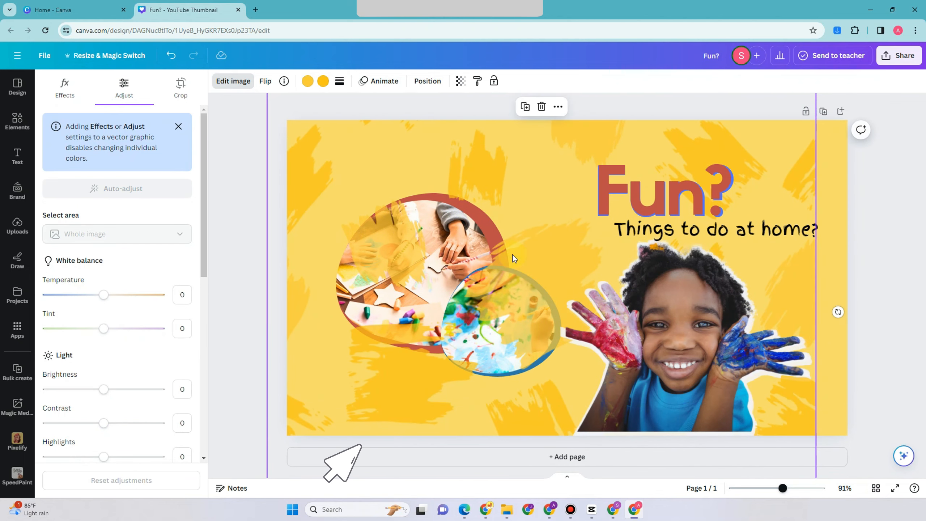
drag(543, 192, 573, 192)
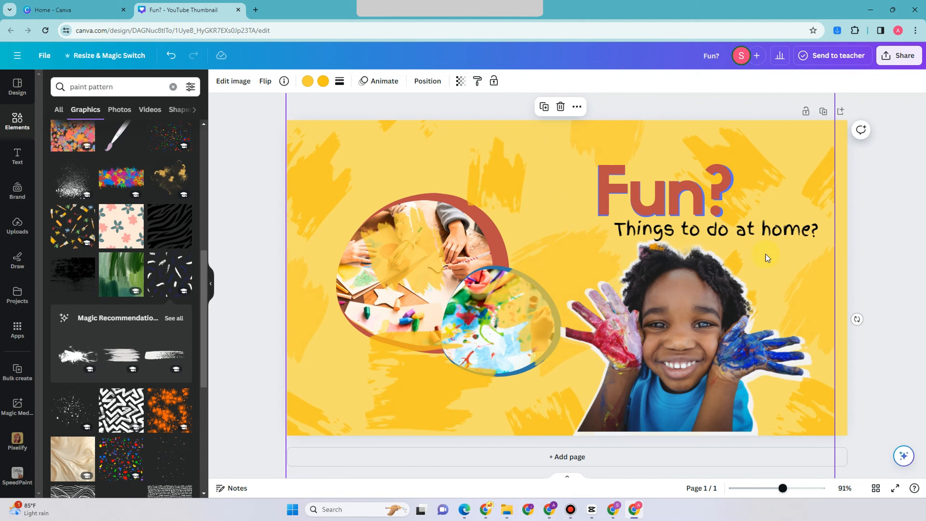
click(428, 81)
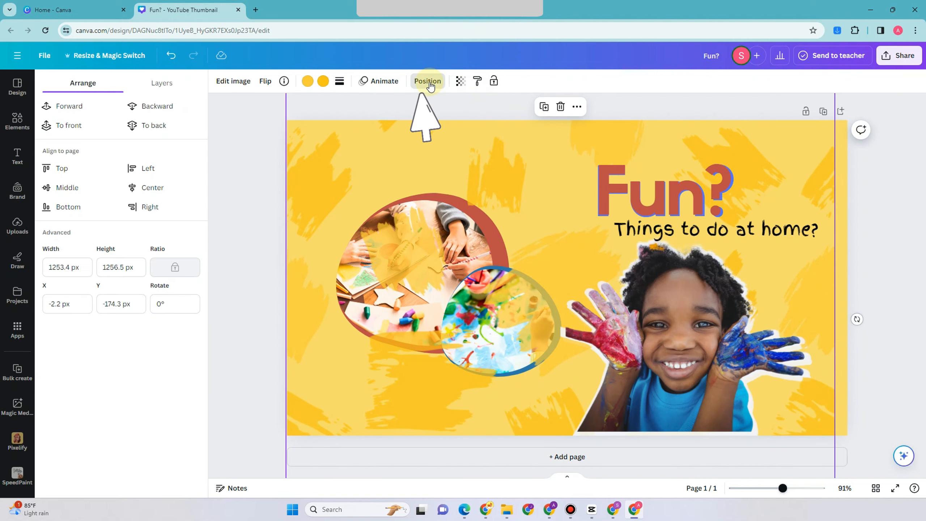
click(153, 137)
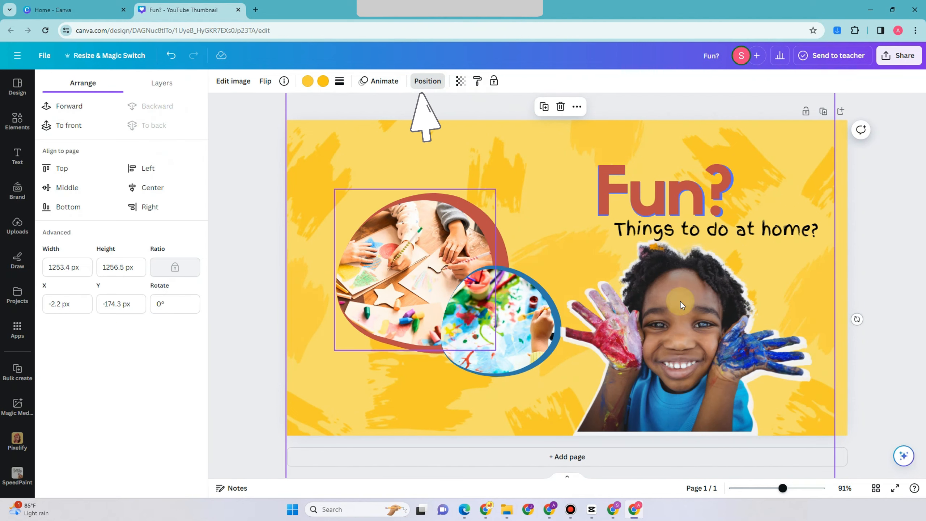
drag(832, 305, 838, 308)
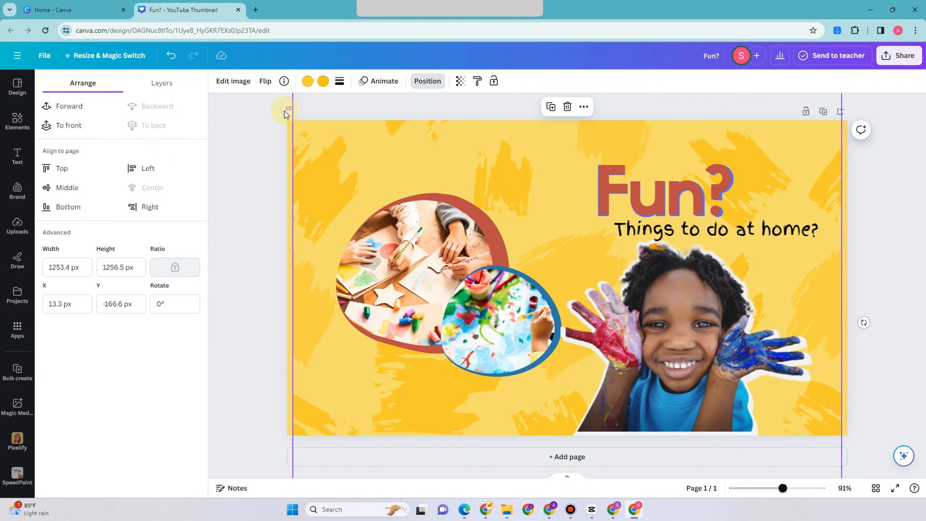
drag(284, 111, 299, 111)
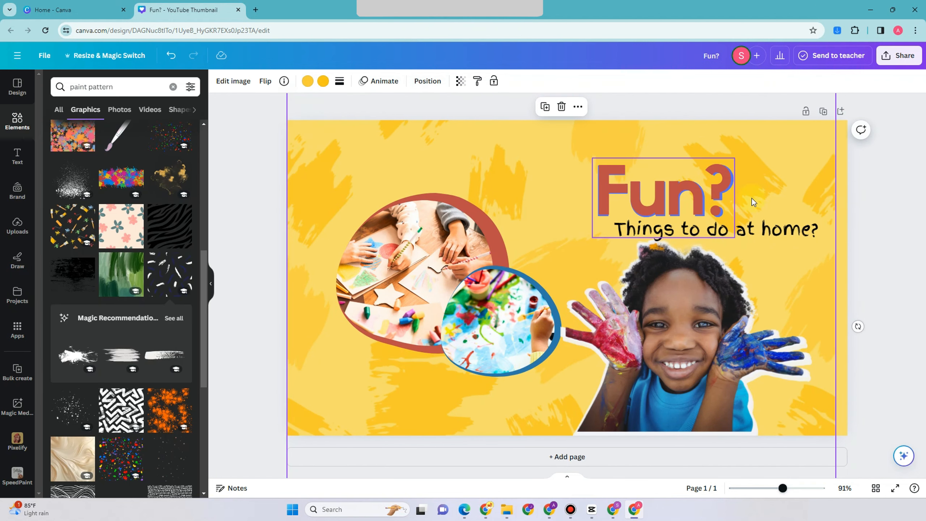
click(631, 178)
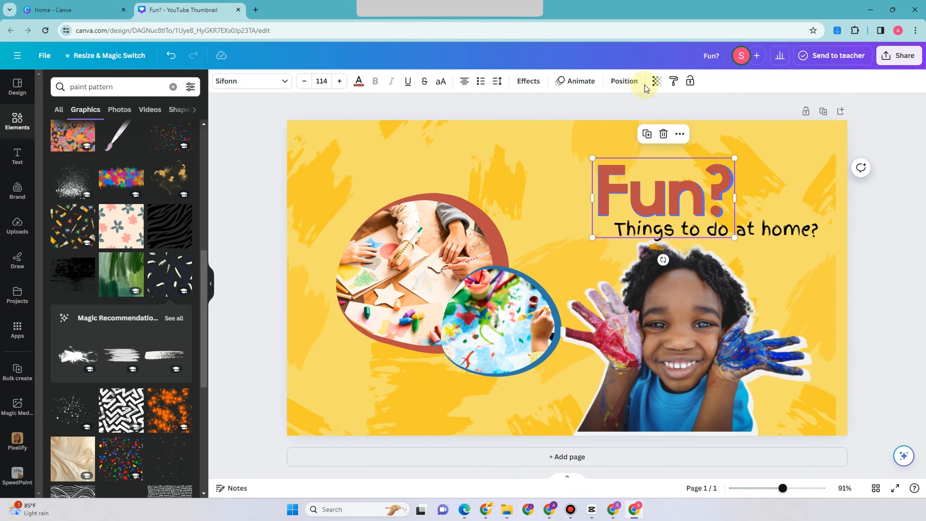
click(656, 82)
click(656, 83)
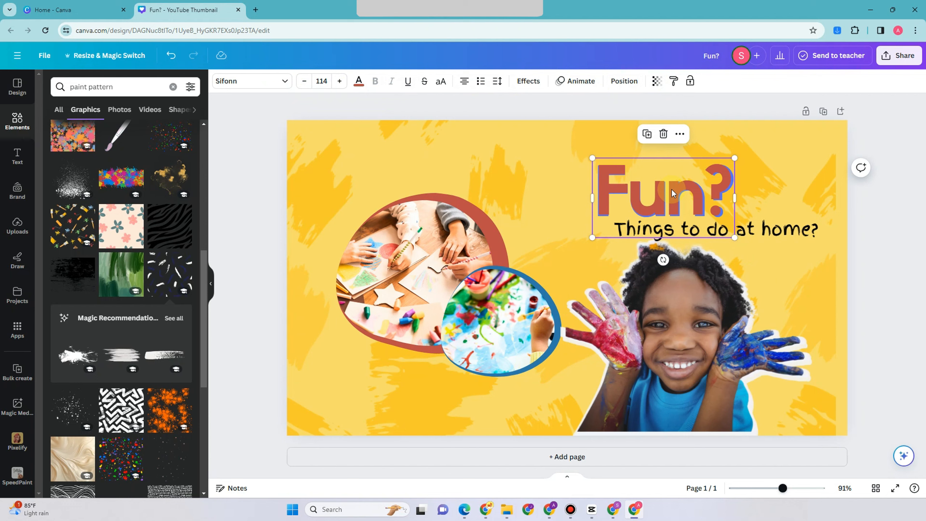
Set the transparency value of the yellow brush-stroke pattern to 66
click(310, 144)
click(460, 81)
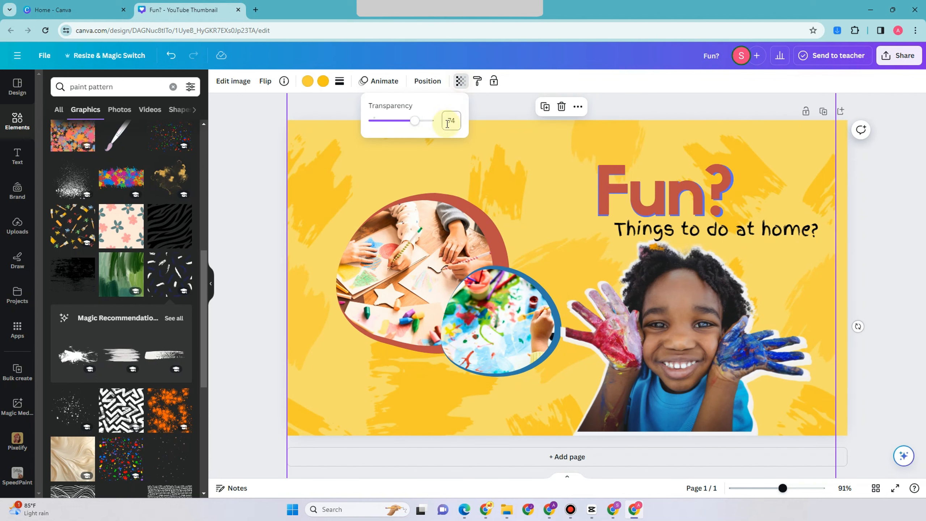
drag(432, 120, 416, 126)
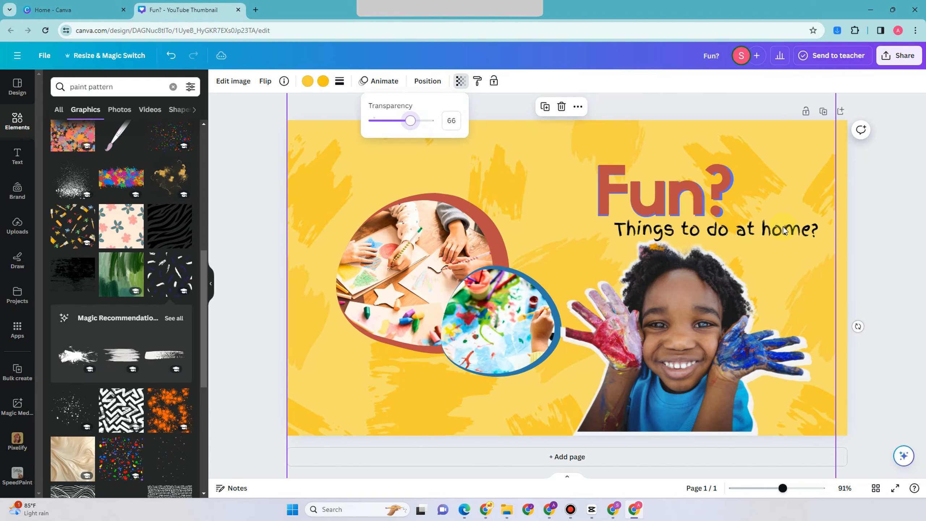
click(871, 249)
click(870, 233)
Apply the Outline text effect in black to the "Things to do at home?" subtitle, after trying a white outline
click(772, 230)
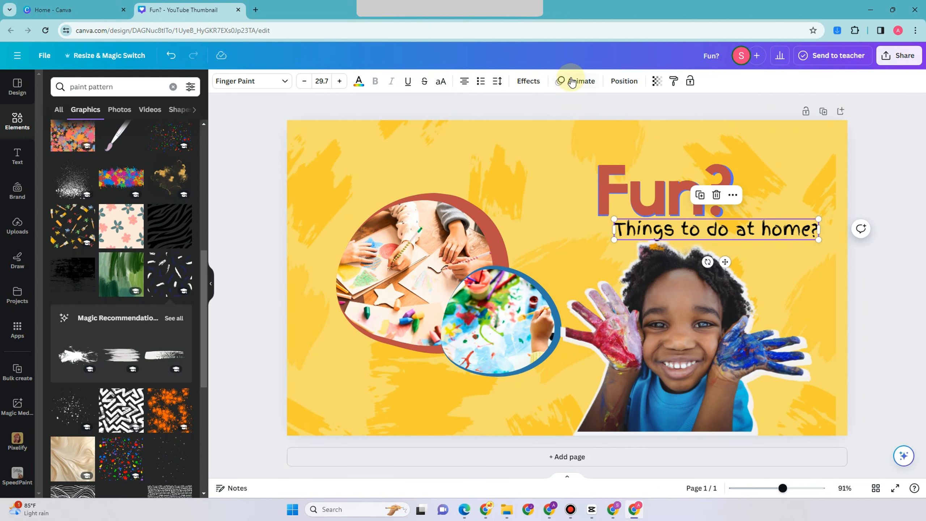
click(528, 80)
click(175, 220)
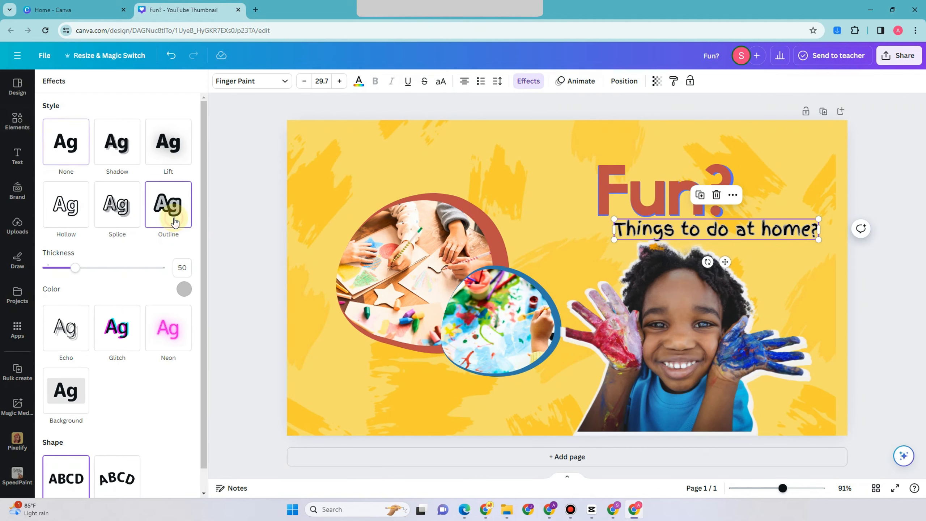
click(178, 289)
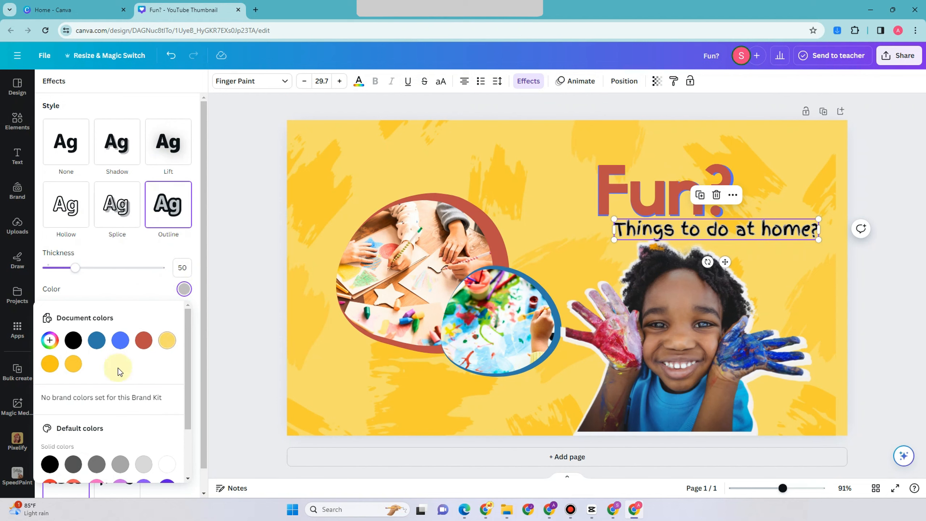
click(173, 469)
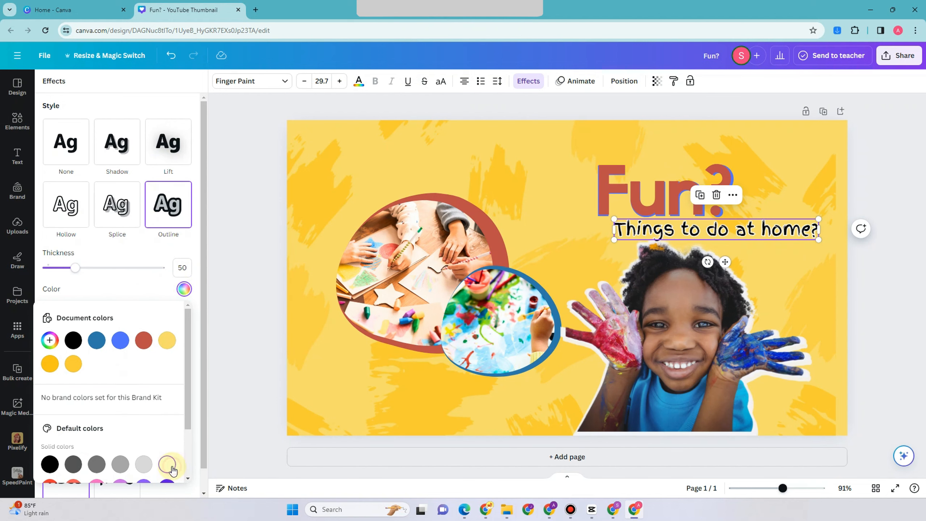
click(50, 464)
mouse_move(74, 268)
mouse_down()
mouse_move(86, 272)
mouse_move(74, 270)
mouse_up()
click(601, 196)
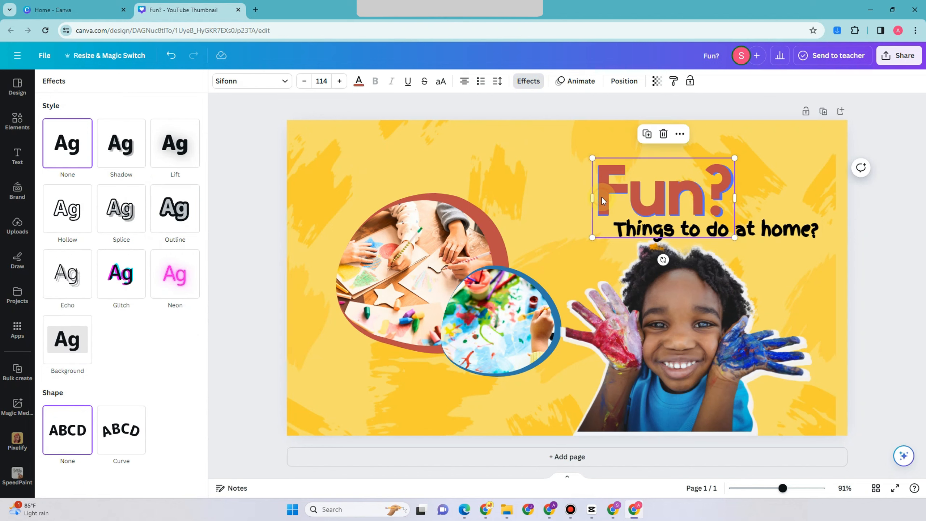
click(924, 274)
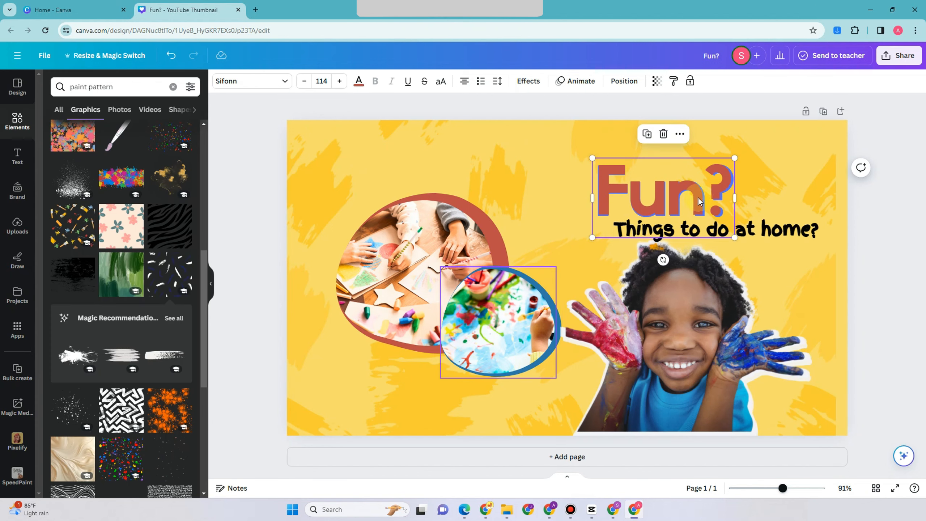
click(769, 233)
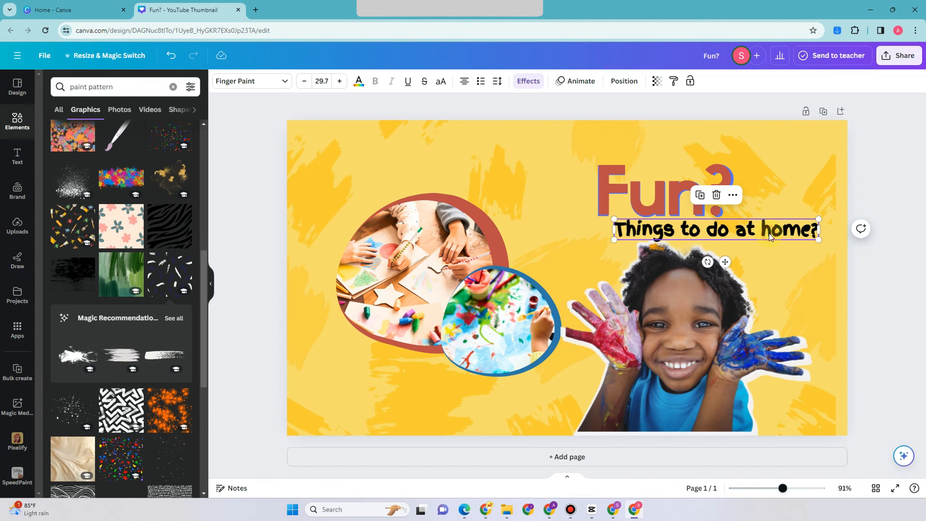
click(486, 240)
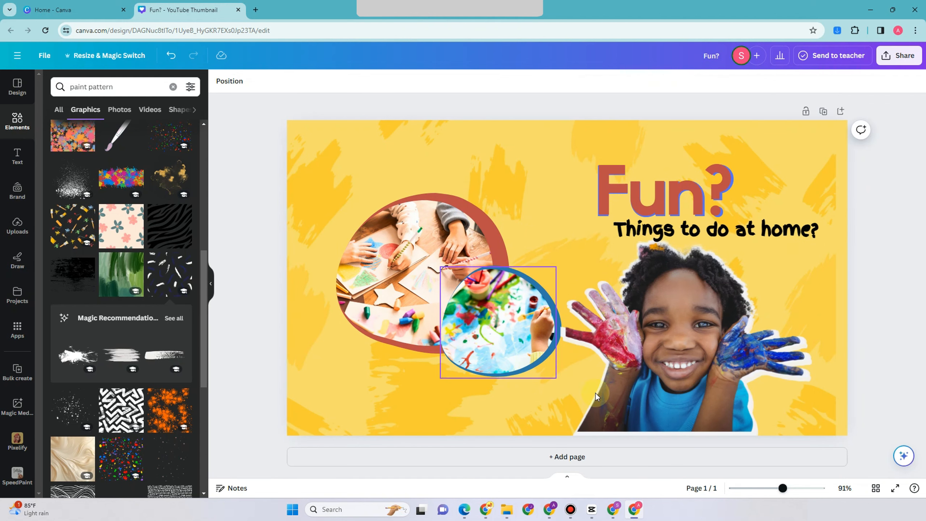
Set the brightness to 32 and the contrast to 20 on the child cutout photo
click(697, 366)
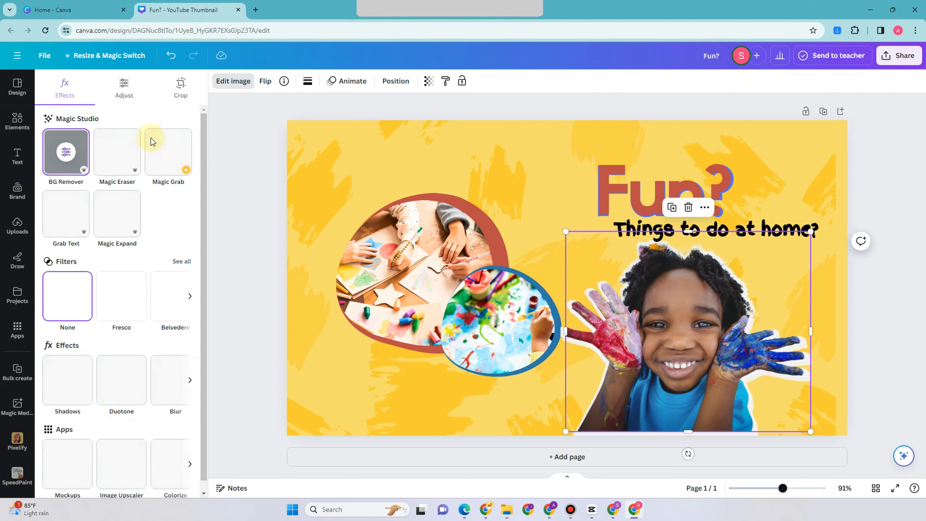
click(124, 92)
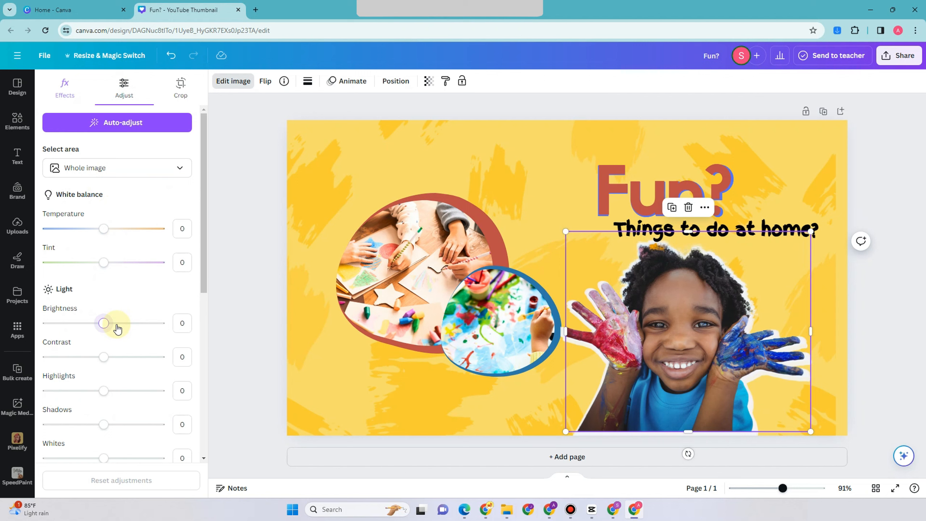
drag(123, 328, 125, 328)
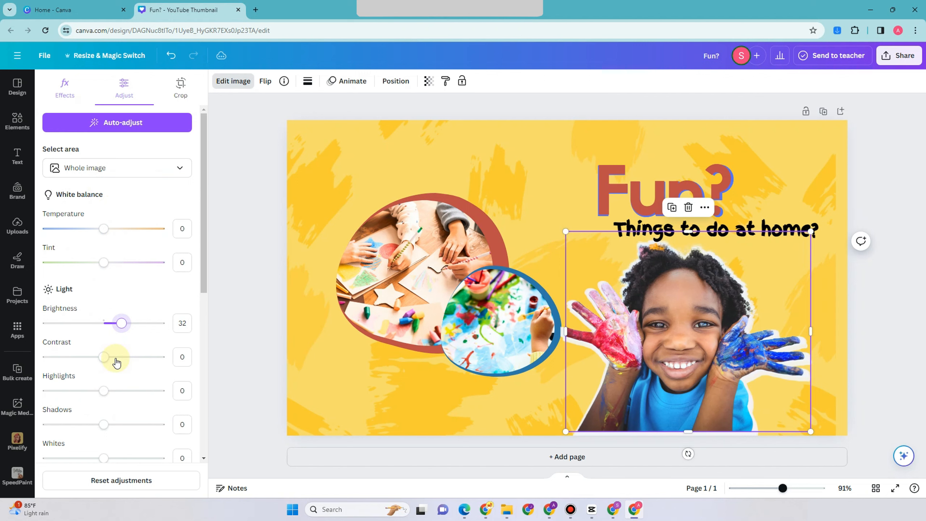
click(117, 362)
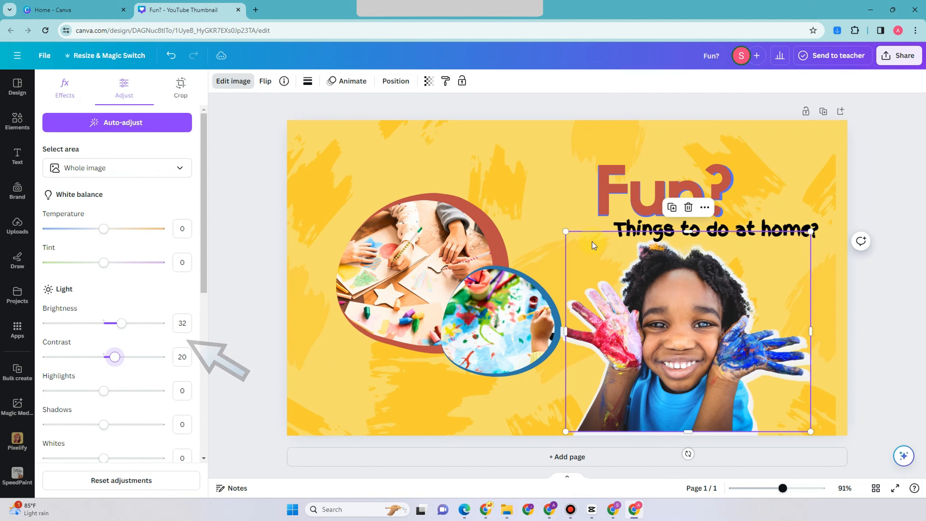
key(Right)
key(Right)
key(Right)
key(Right)
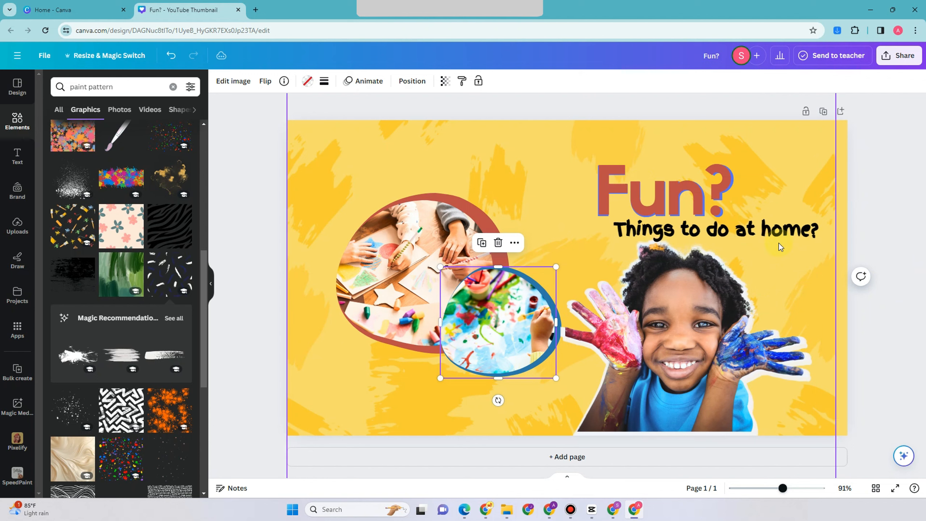
Enlarge the "Fun?" heading, the subtitle and both blob photos with their colored rims, shifting the photos slightly up and toward the child cutout
click(687, 181)
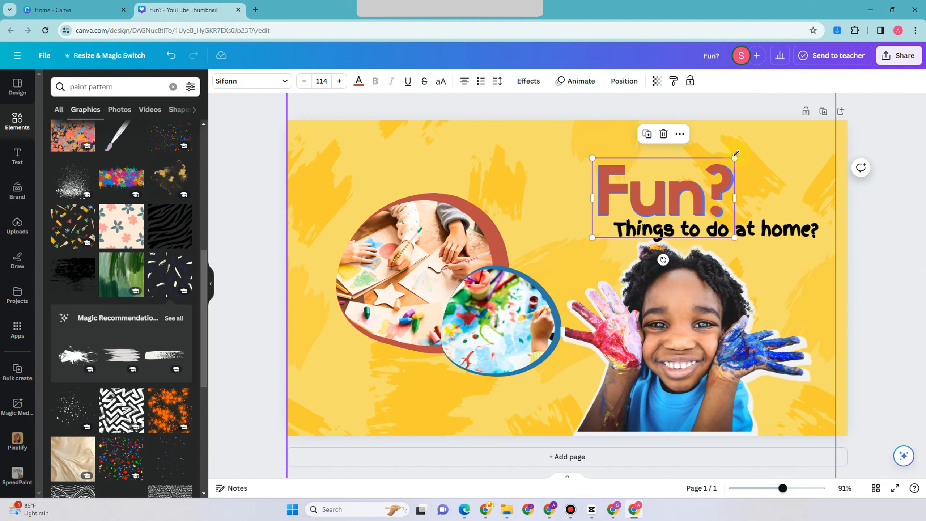
mouse_move(734, 158)
mouse_down()
mouse_move(751, 147)
mouse_move(735, 158)
mouse_up()
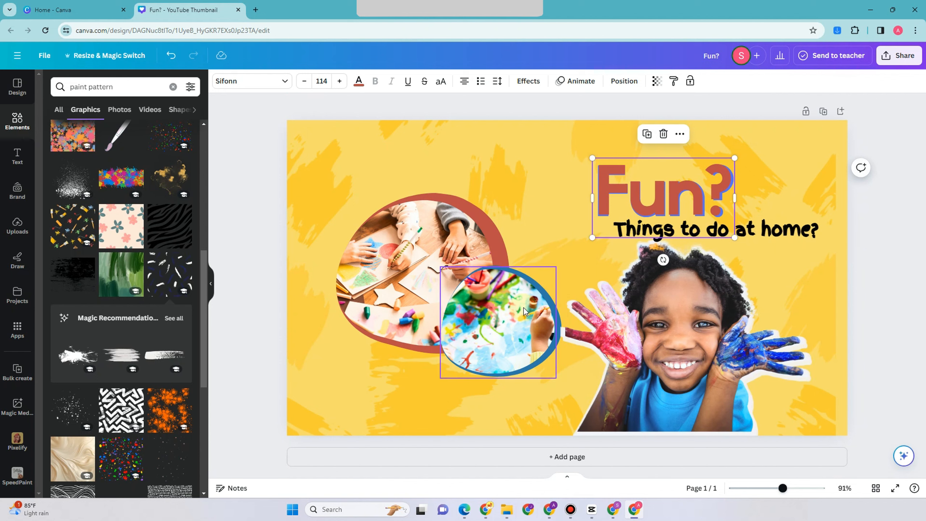
mouse_move(527, 431)
mouse_down()
mouse_move(429, 303)
mouse_move(368, 267)
mouse_up()
key(ctrl+z)
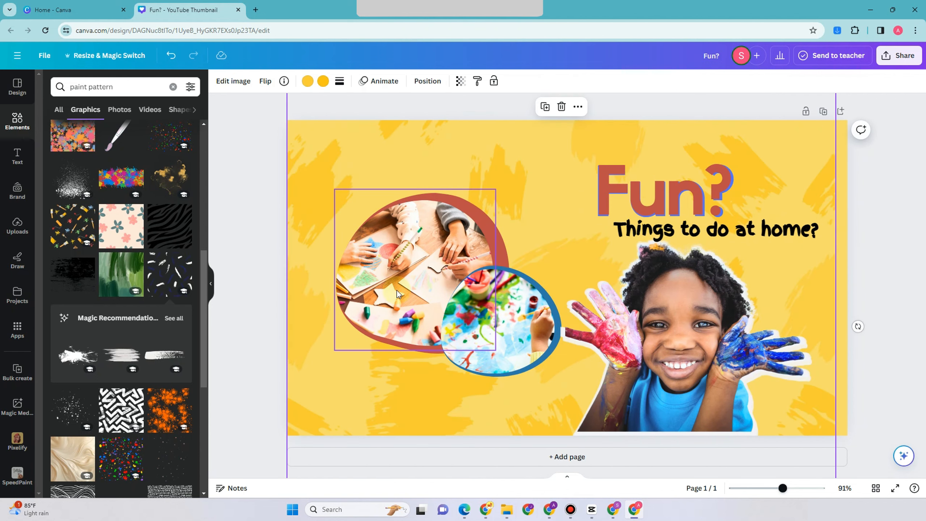
drag(376, 166, 407, 237)
click(468, 202)
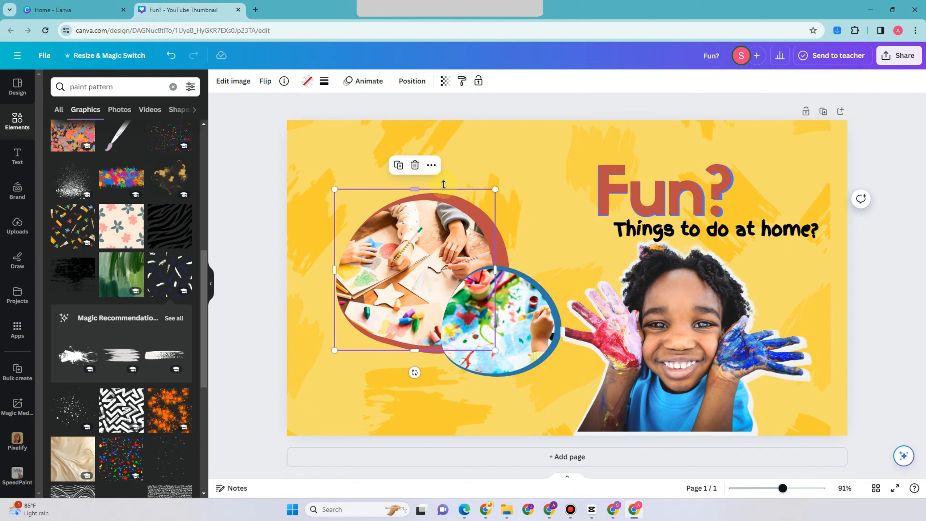
drag(520, 243, 468, 236)
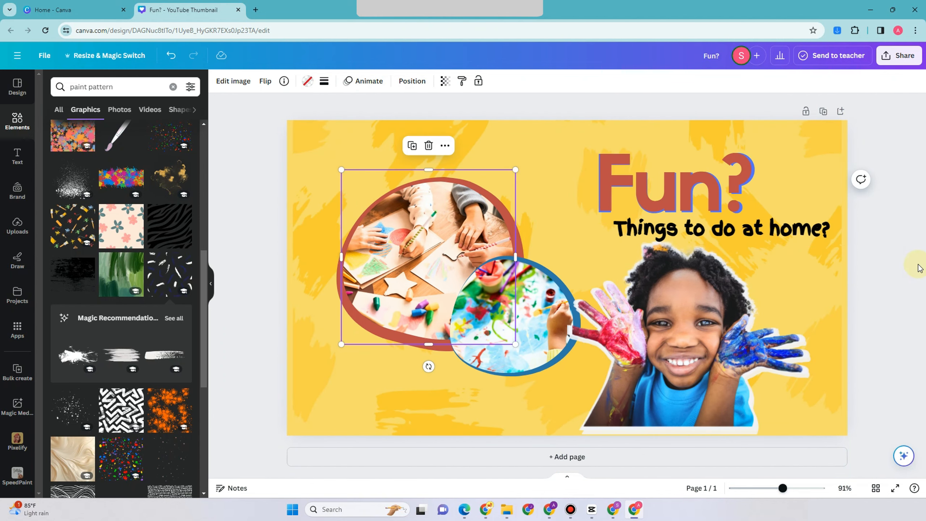
click(915, 264)
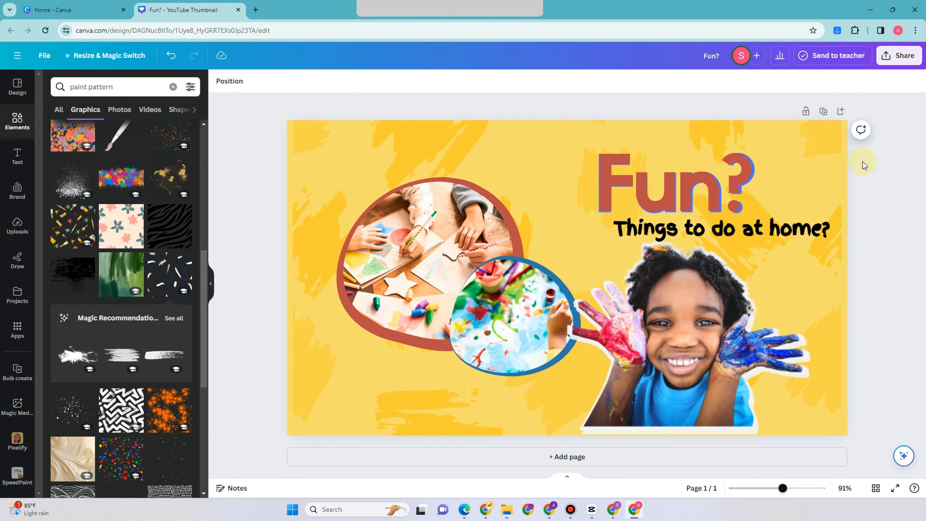
Open the download settings for the finished thumbnail design
click(901, 62)
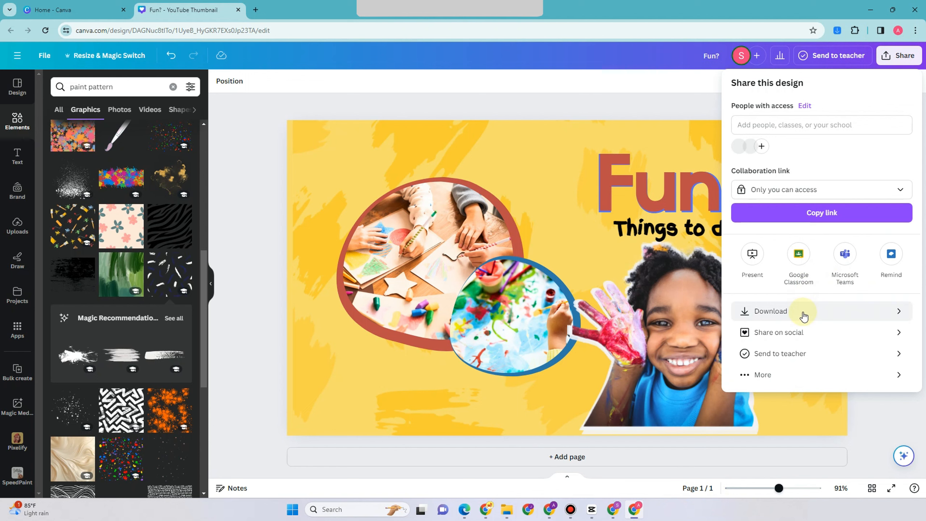
click(803, 313)
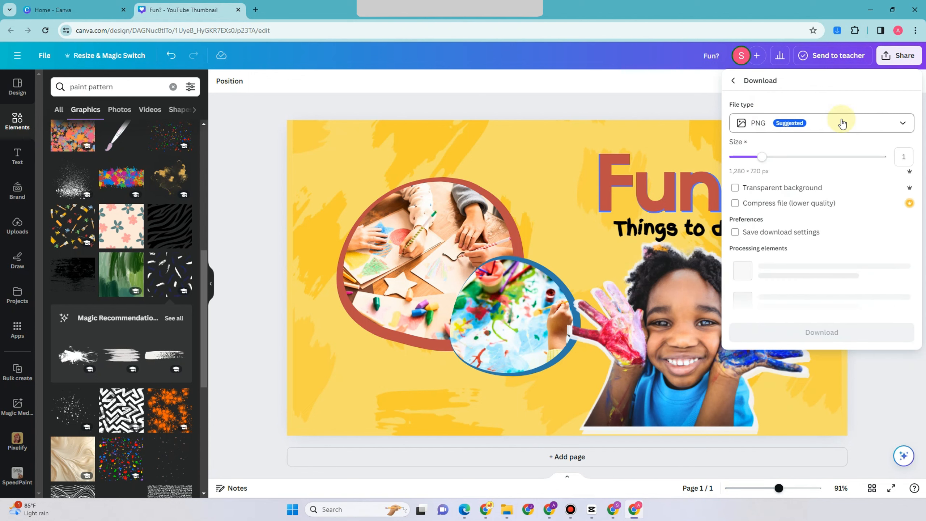